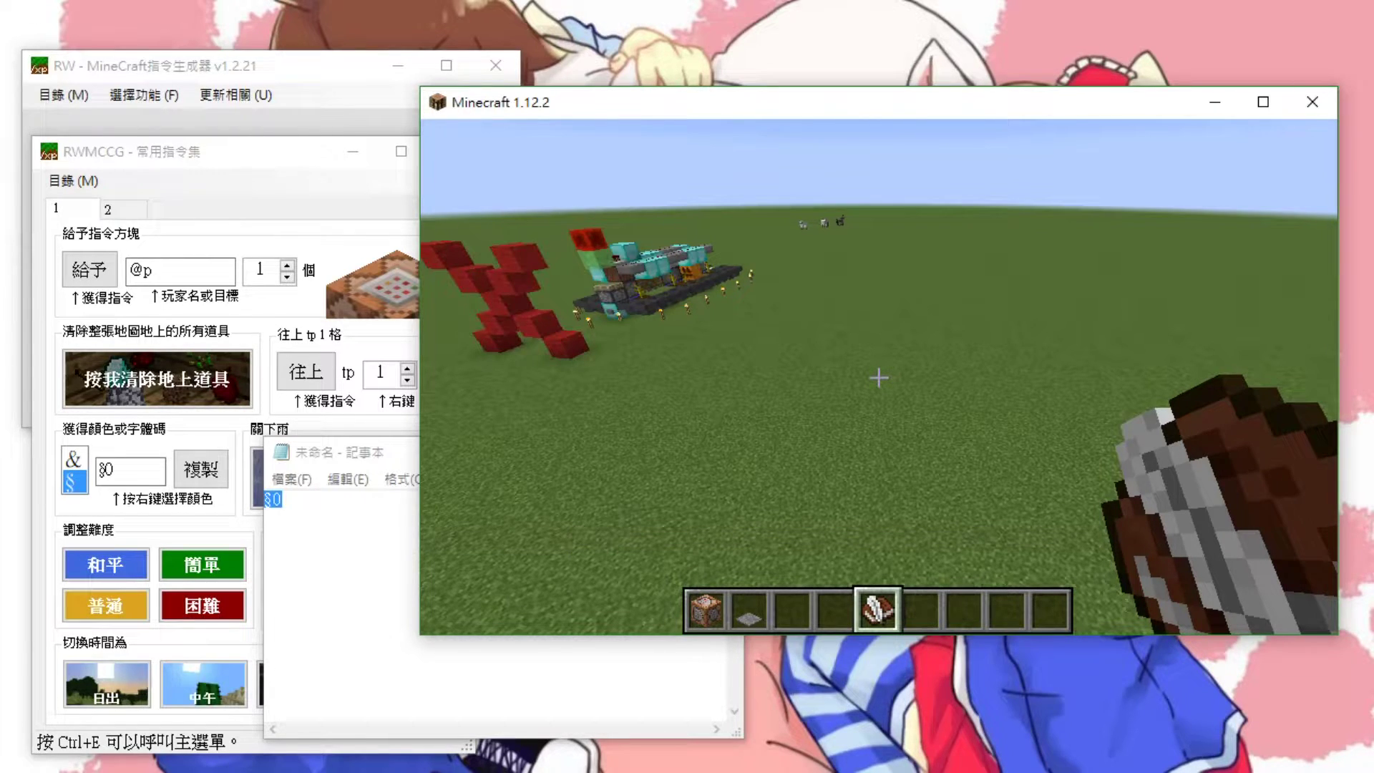
# - Close the untitled Notepad document and return to the Minecraft game view with the chat closed
pyautogui.press('t')
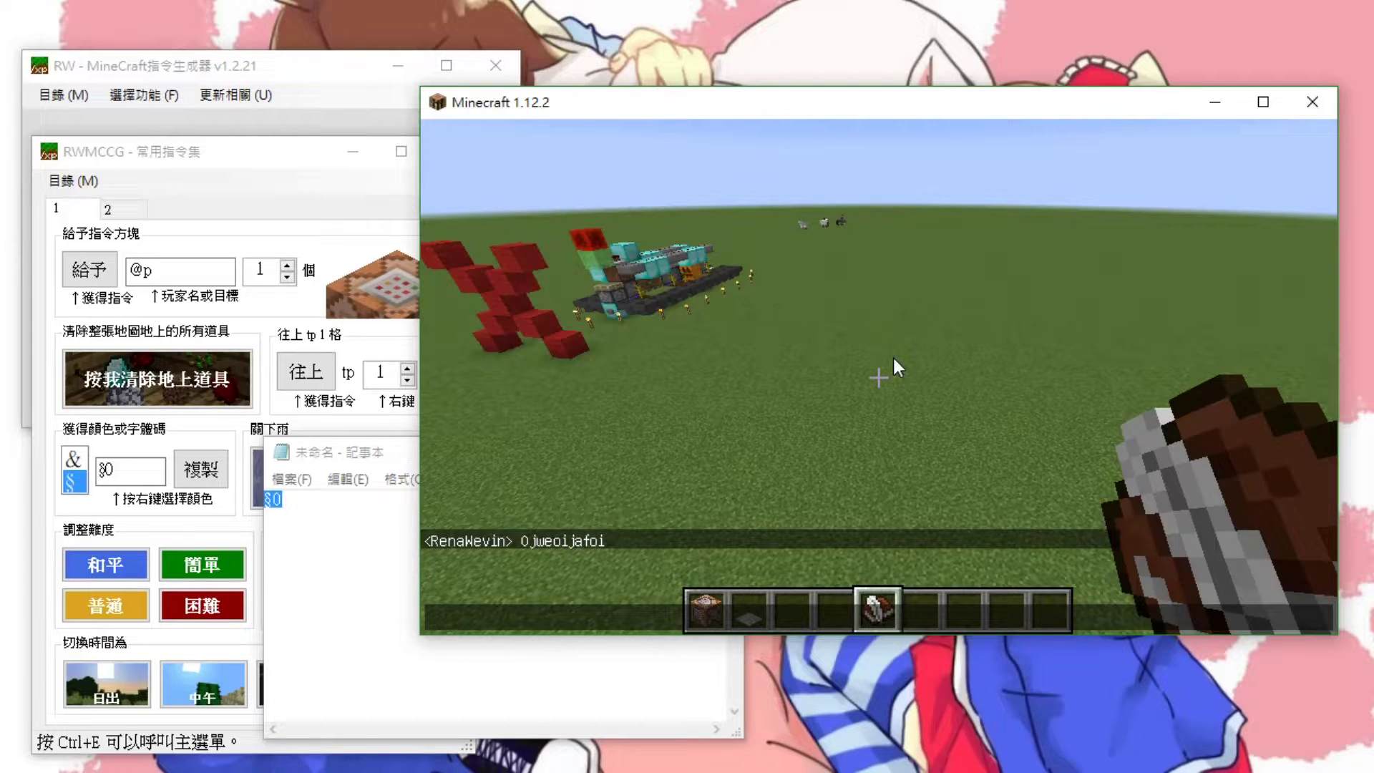
pyautogui.click(411, 568)
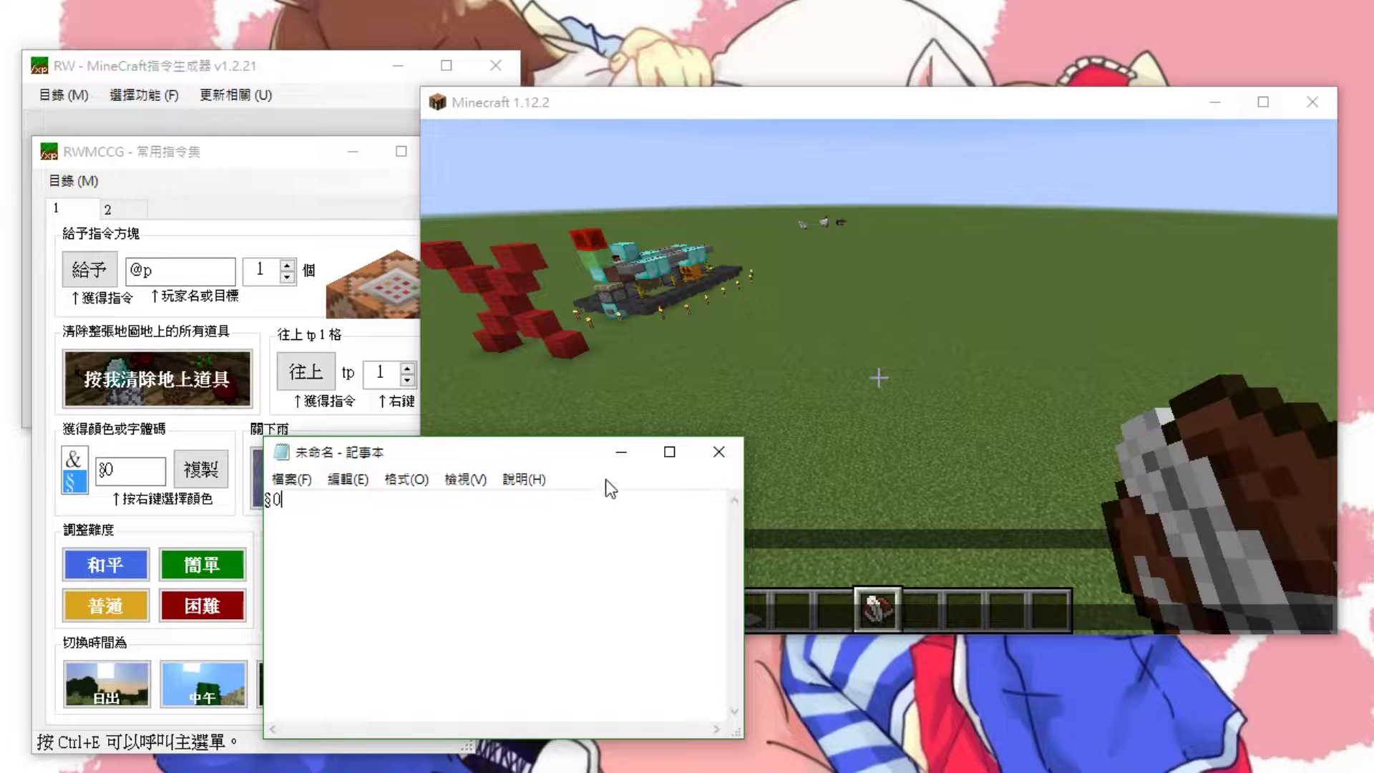
pyautogui.click(719, 451)
pyautogui.click(384, 474)
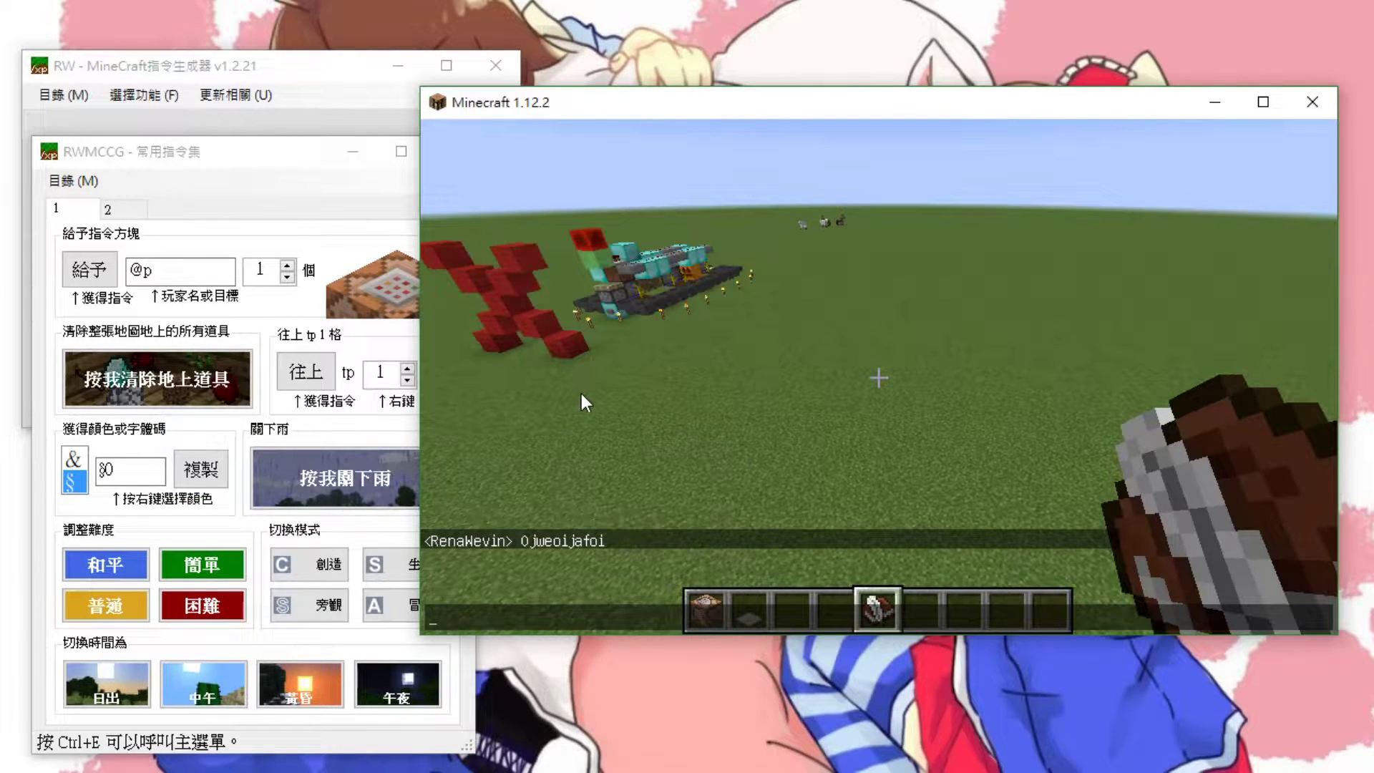
pyautogui.press('Escape')
# - Put a wooden sword from the combat items into the third hotbar slot
pyautogui.press('2')
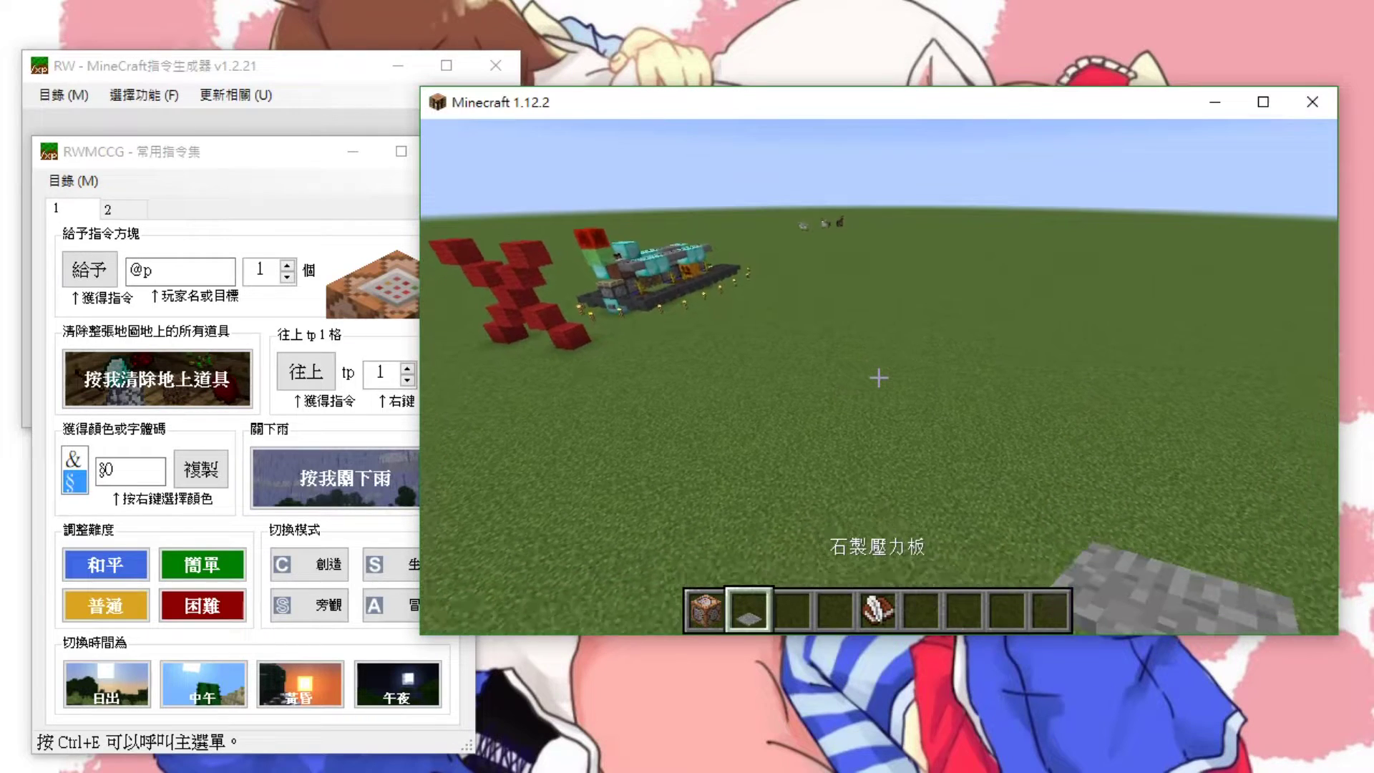
pyautogui.press('3')
pyautogui.press('4')
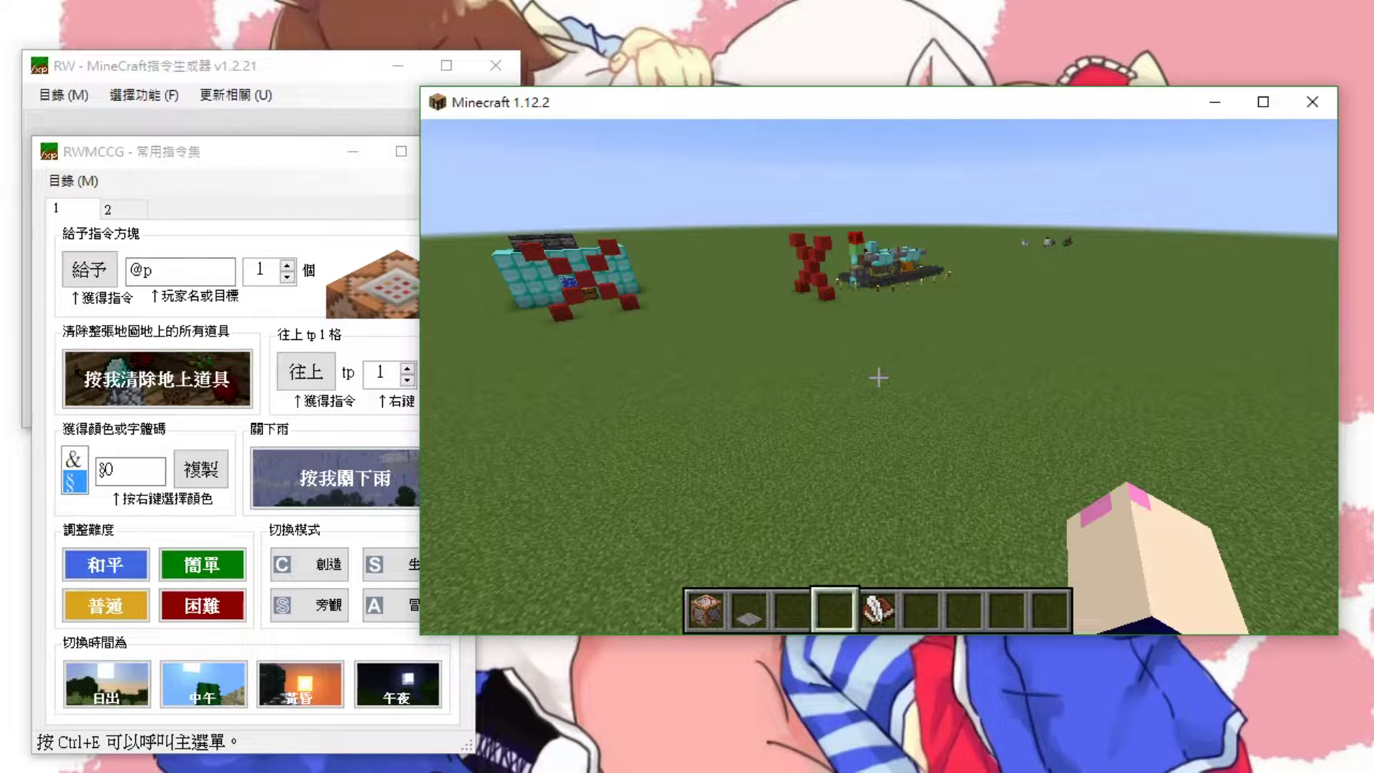
pyautogui.press('e')
pyautogui.click(886, 547)
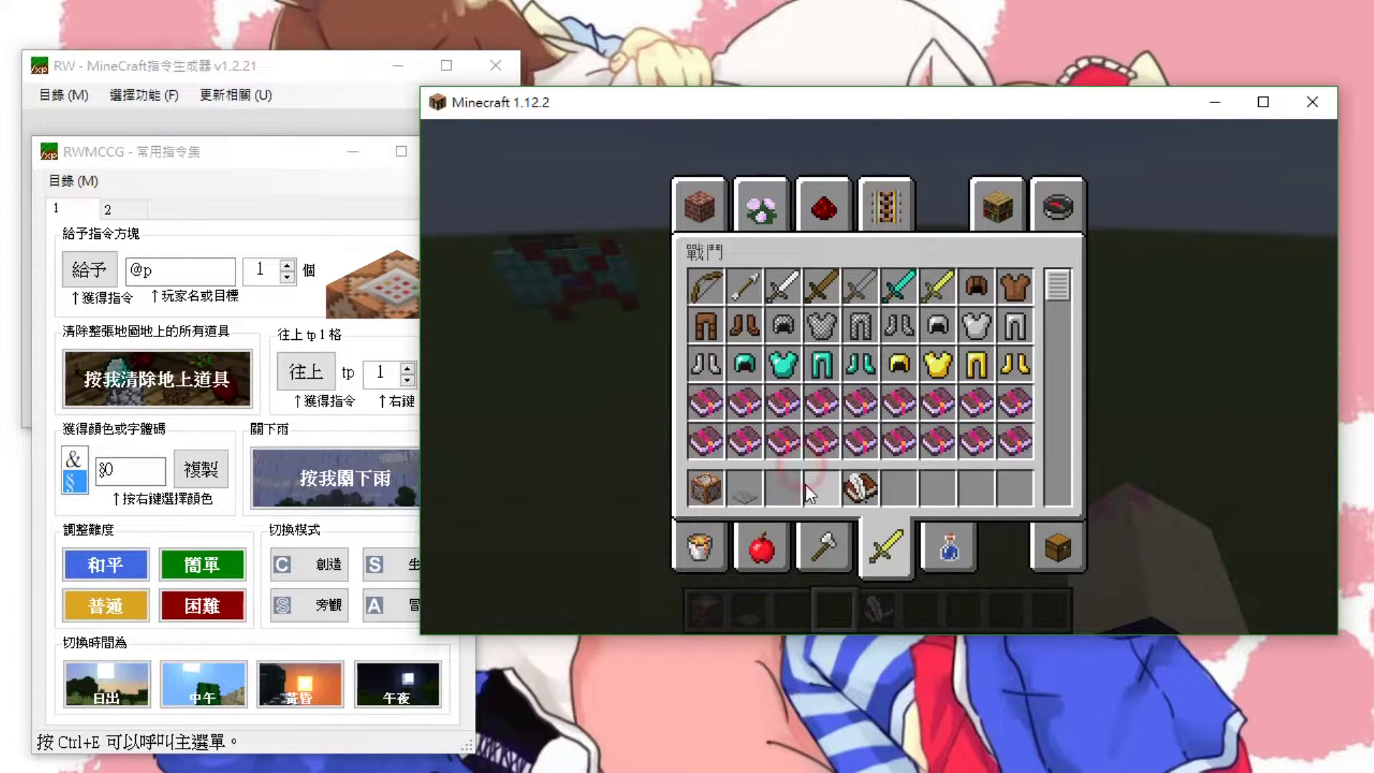
pyautogui.press('e')
pyautogui.press('w')
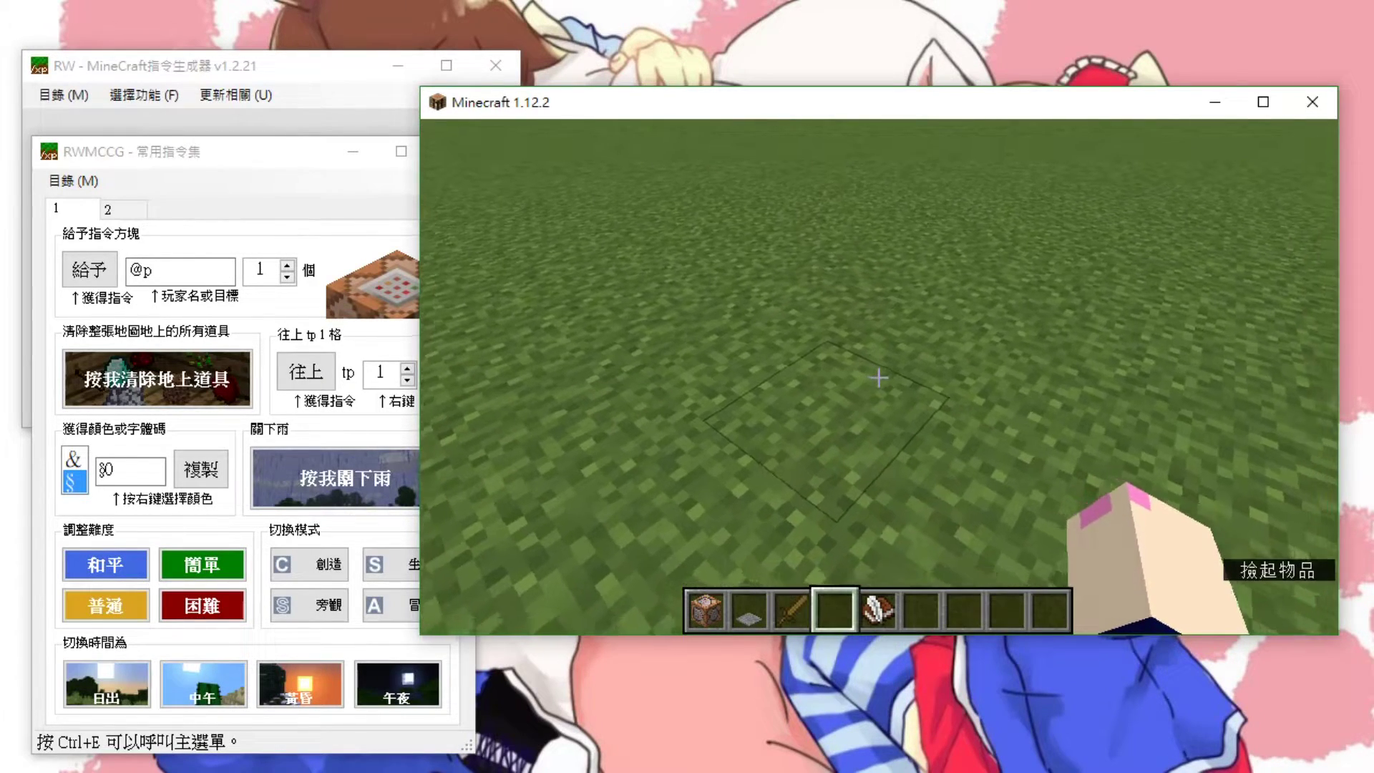
# - Rename the wooden sword 鑽石劍 at an anvil and check its tooltip in the inventory
pyautogui.press('3')
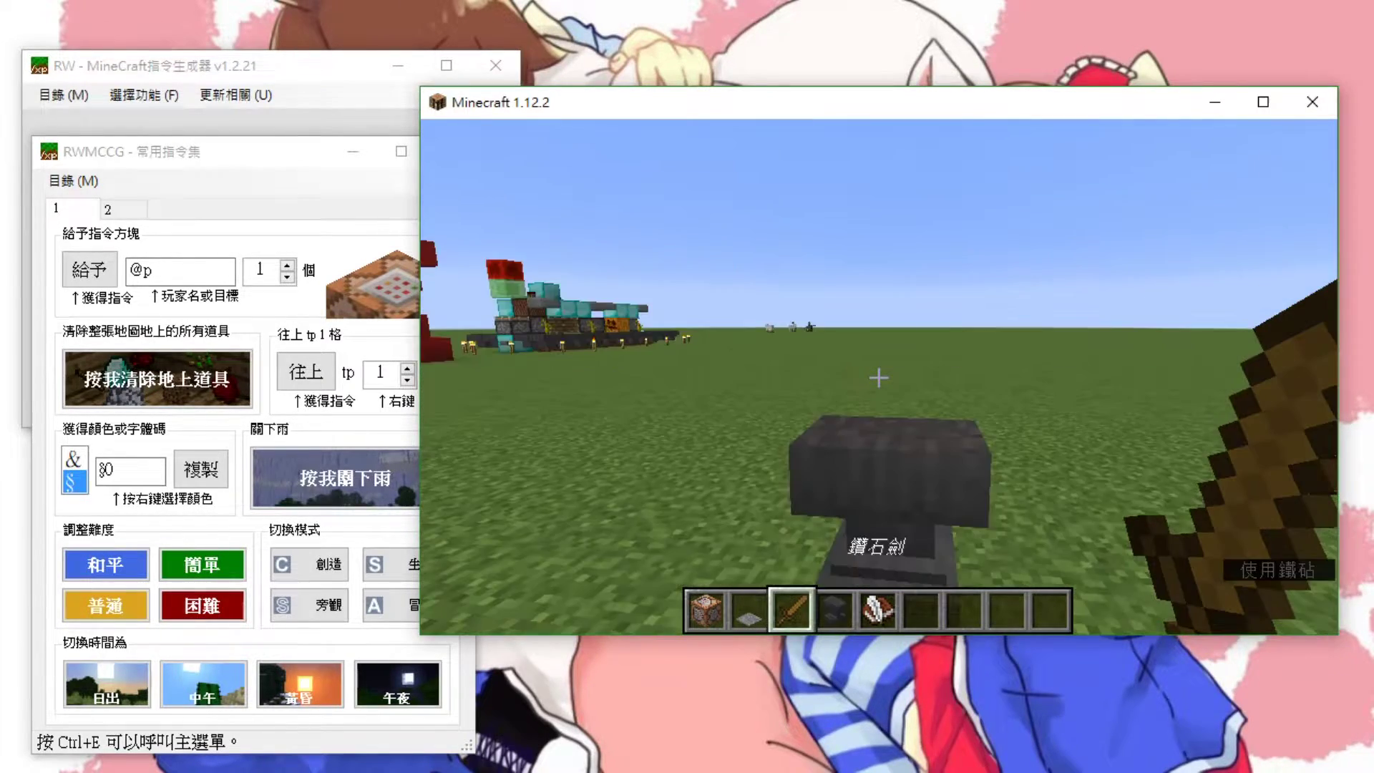
pyautogui.press('e')
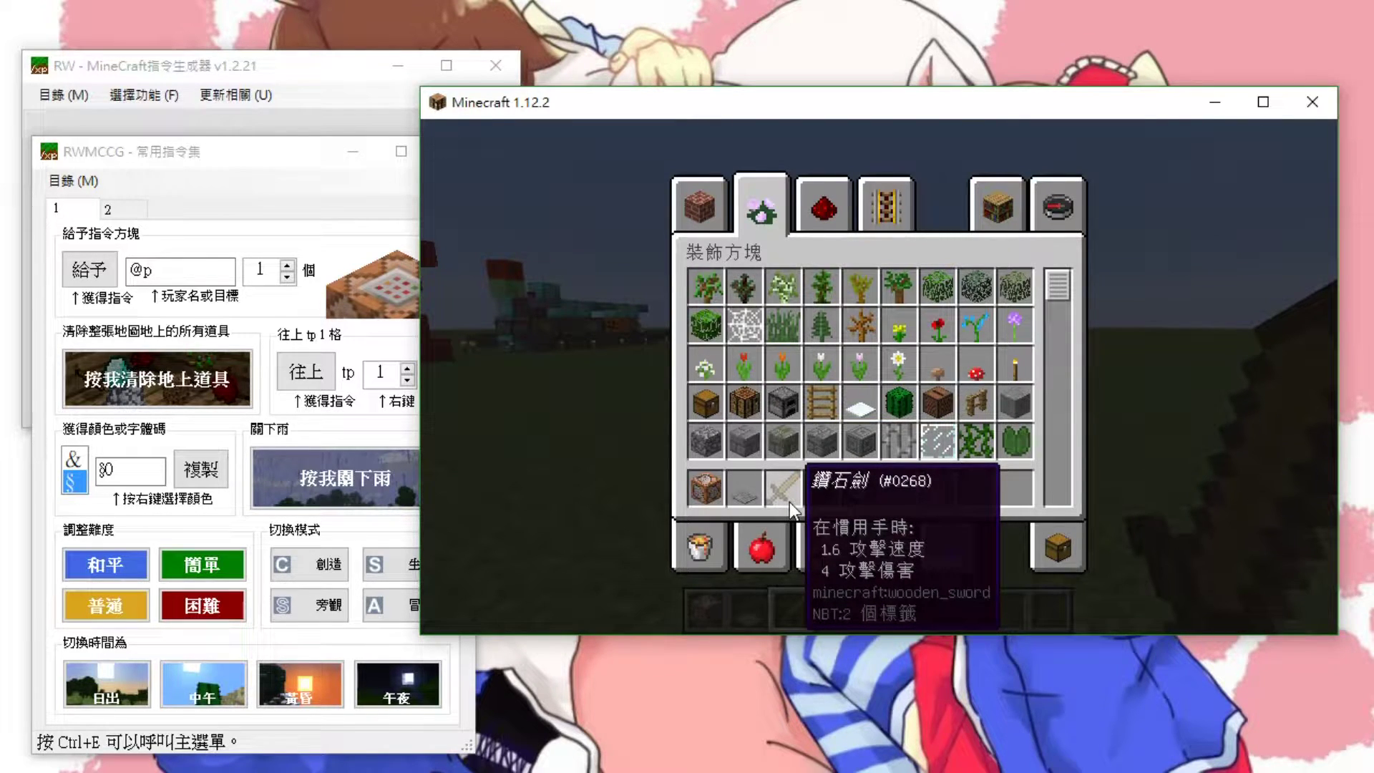
pyautogui.press('e')
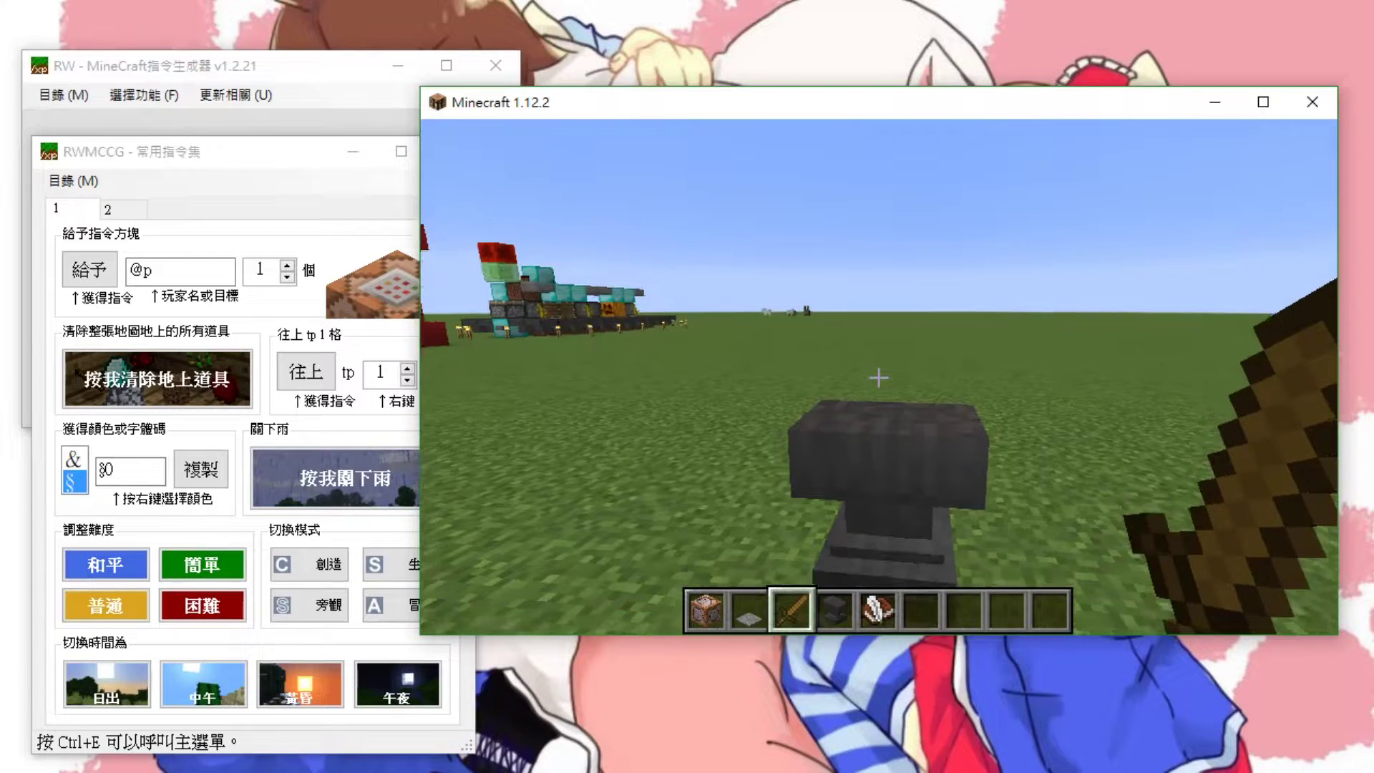
pyautogui.press('e')
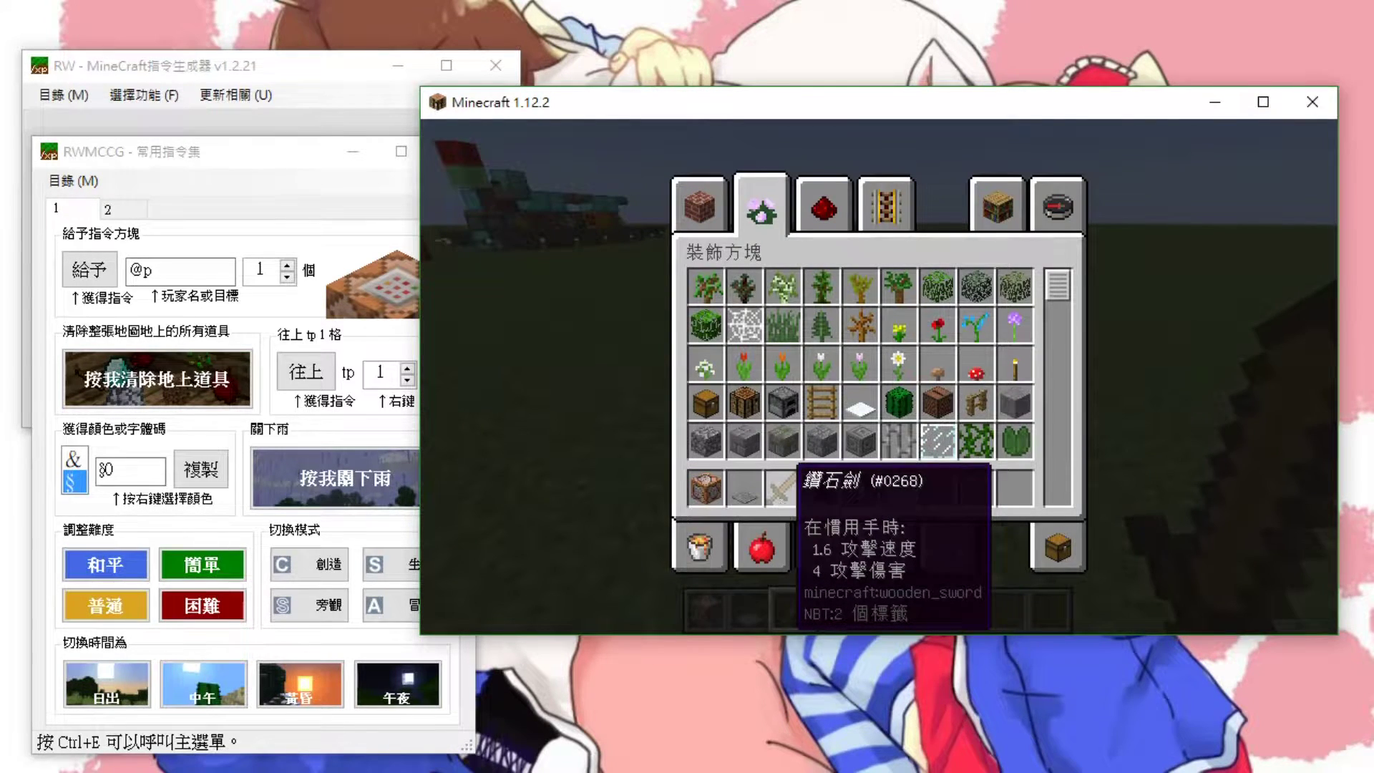
pyautogui.press('e')
# - Break the placed anvil and remove the sword, anvil and book from the hotbar
pyautogui.click(879, 375)
pyautogui.press('4')
pyautogui.press('e')
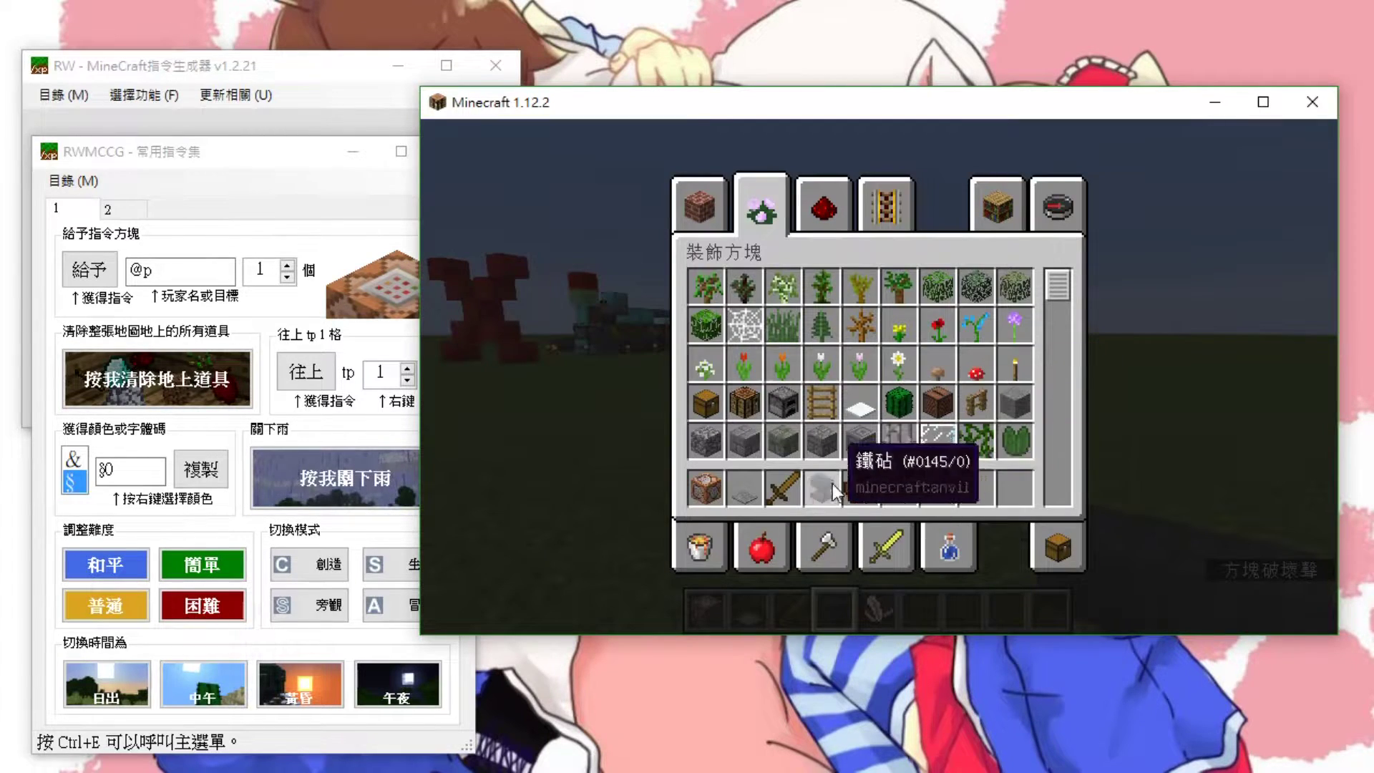
pyautogui.press('e')
pyautogui.scroll(3, 878, 377)
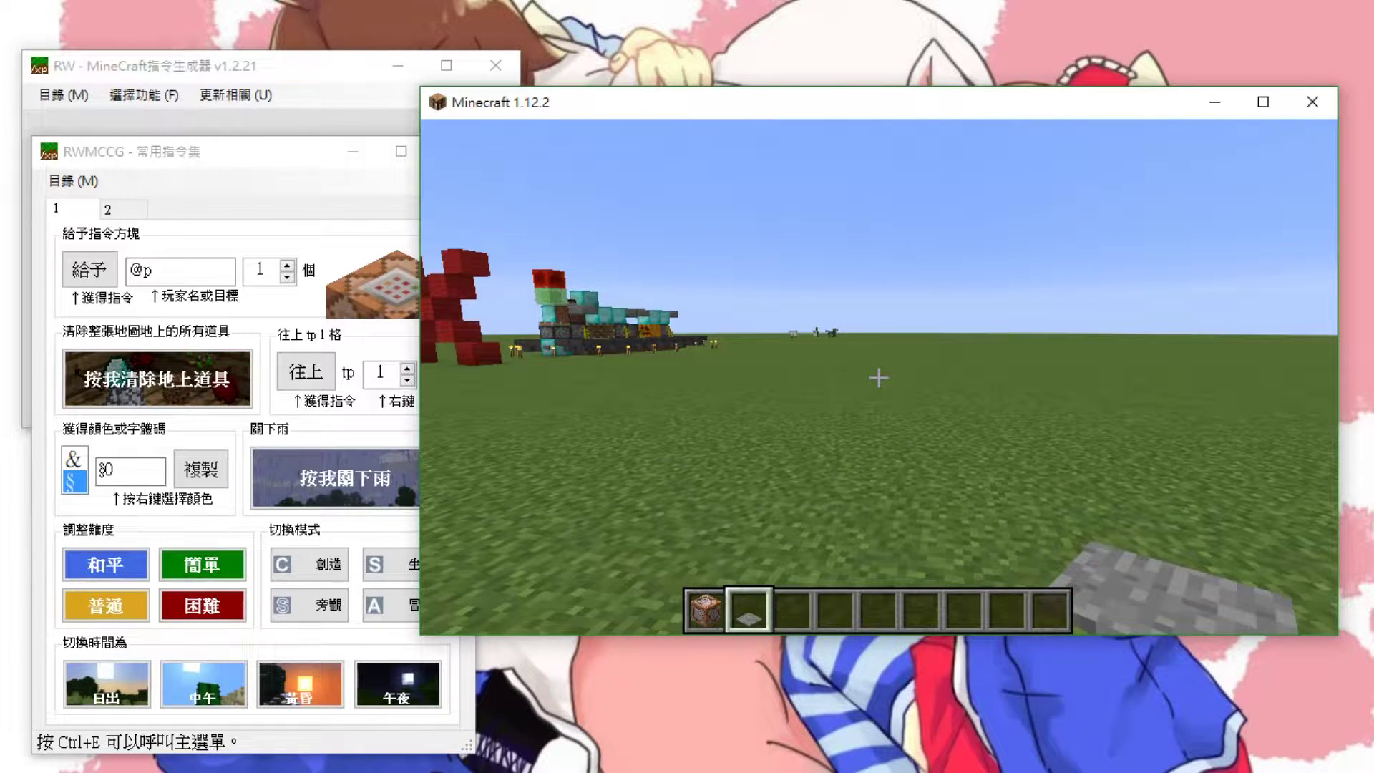
# - Minimize the Minecraft window and close the 常用指令集 window
pyautogui.press('t')
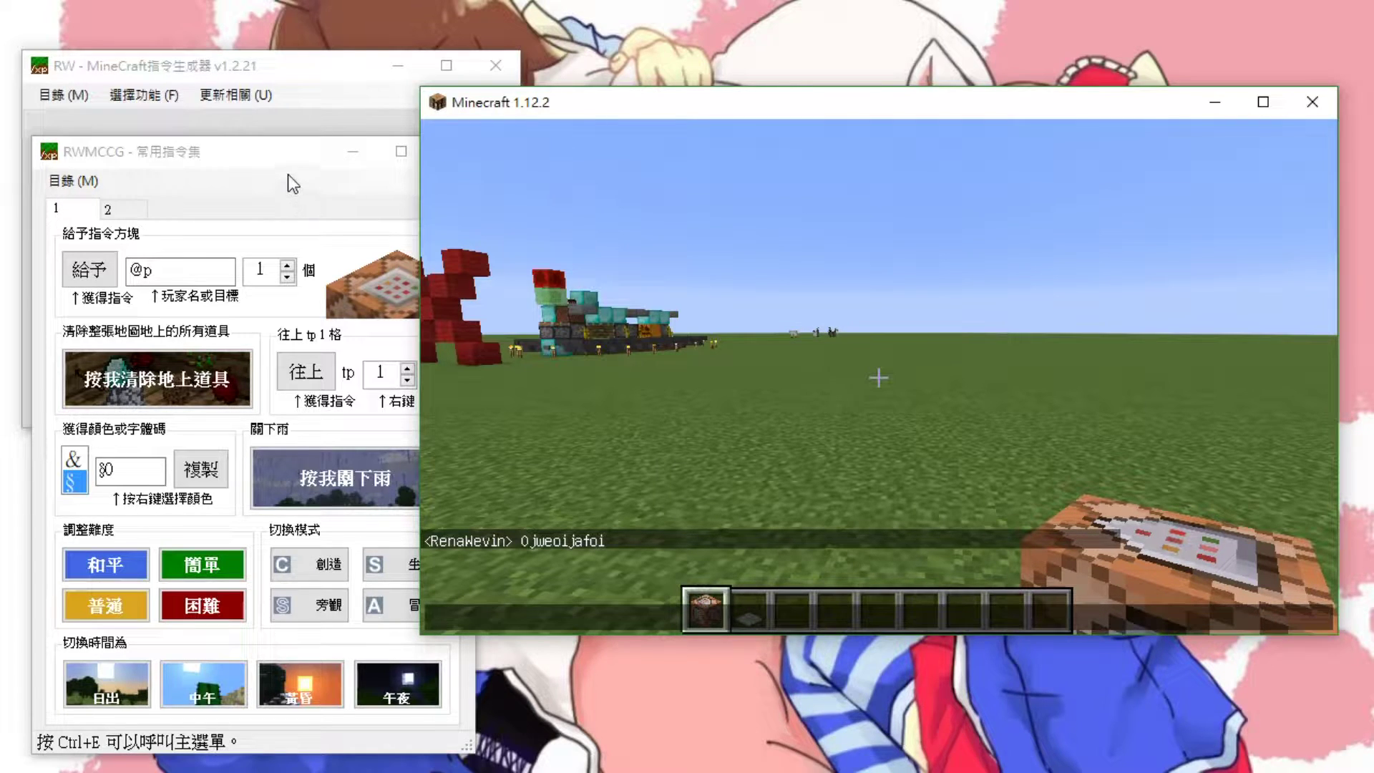
pyautogui.click(1214, 104)
pyautogui.moveTo(237, 149); pyautogui.dragTo(788, 70)
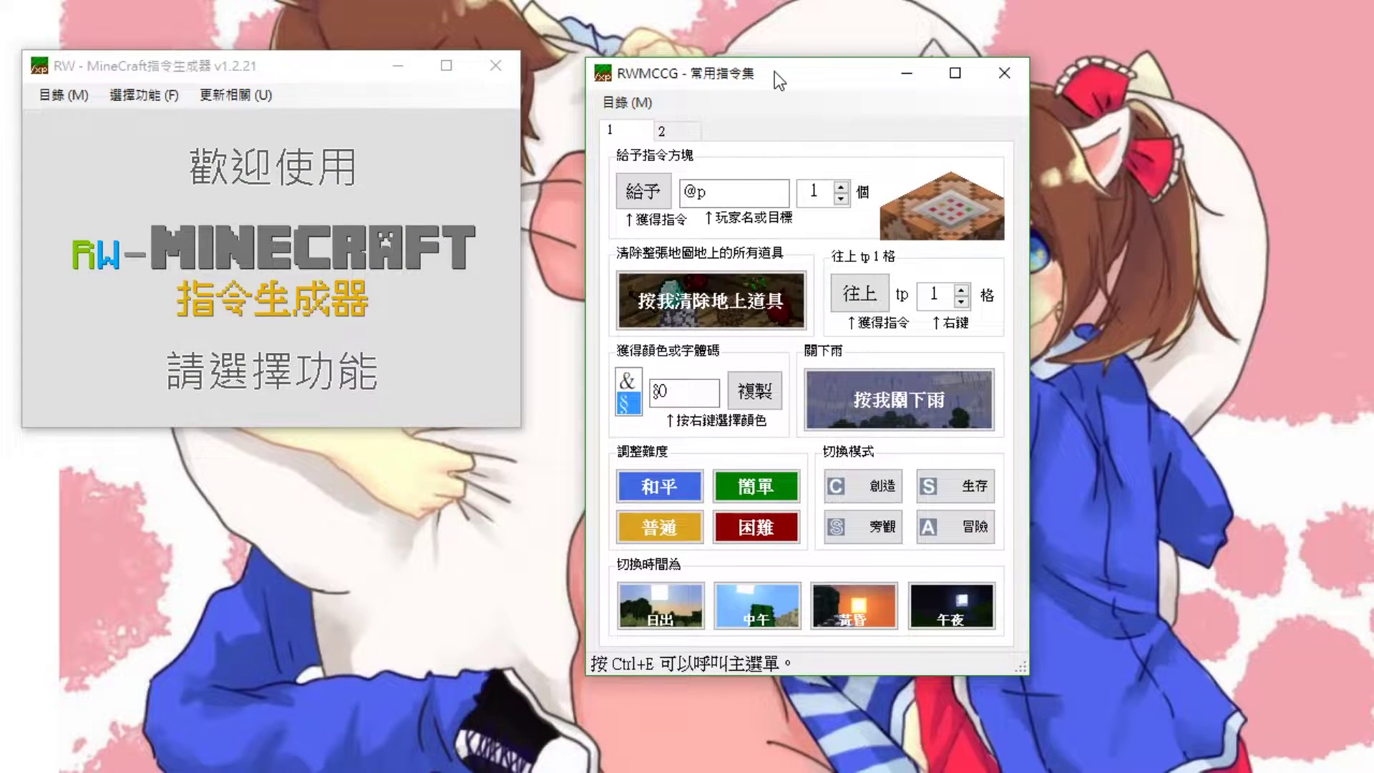
pyautogui.click(1004, 73)
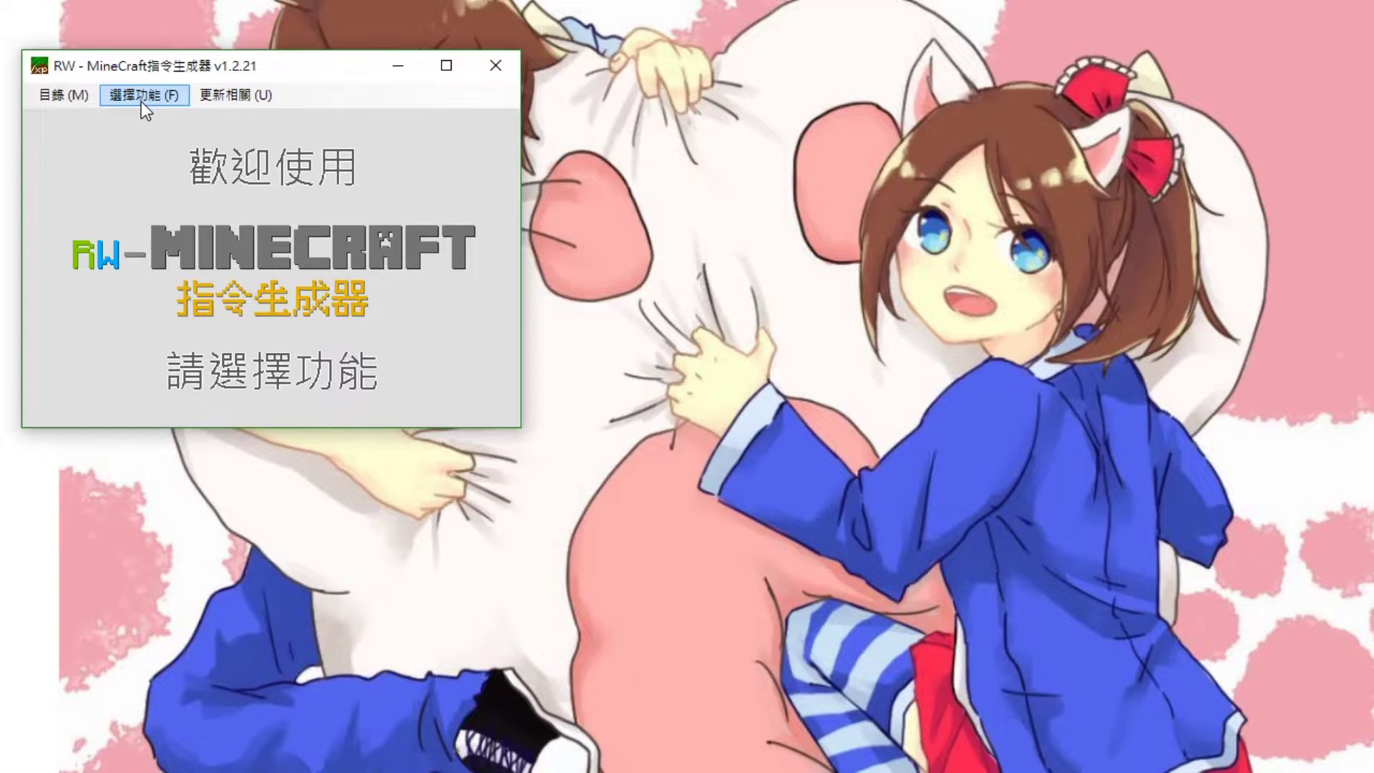
# - Reopen the 常用指令集 tool from the command generator and move its window well clear of the main window
pyautogui.click(141, 102)
pyautogui.click(187, 270)
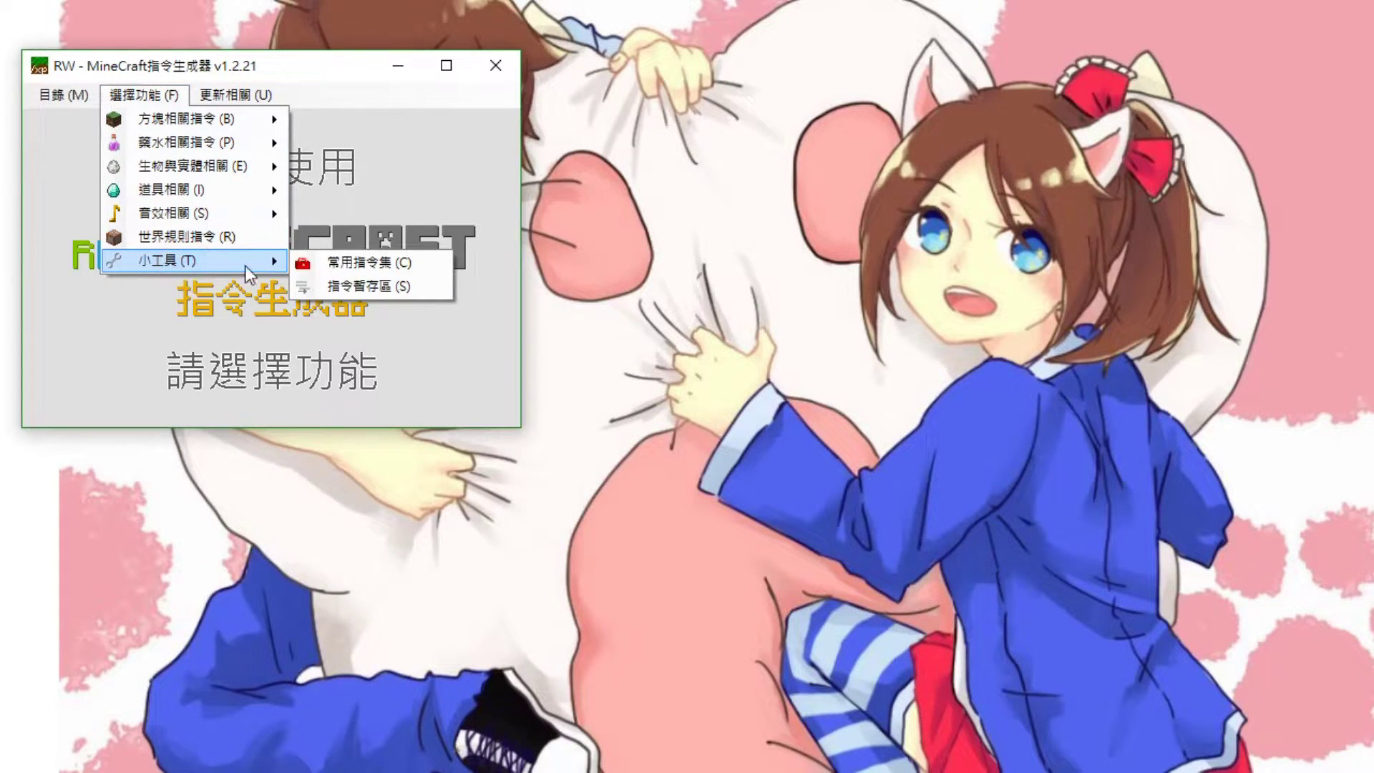
pyautogui.click(348, 263)
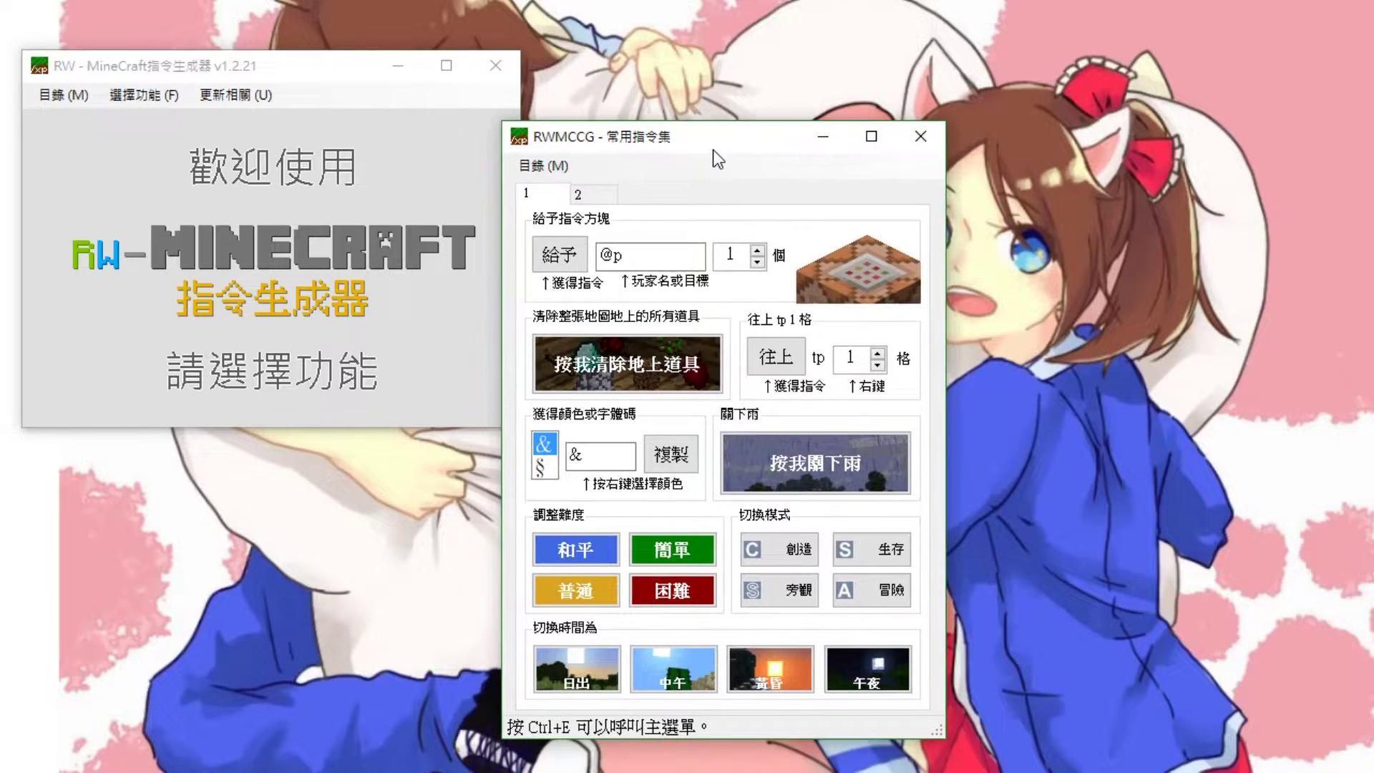
pyautogui.moveTo(713, 149); pyautogui.dragTo(1103, 63)
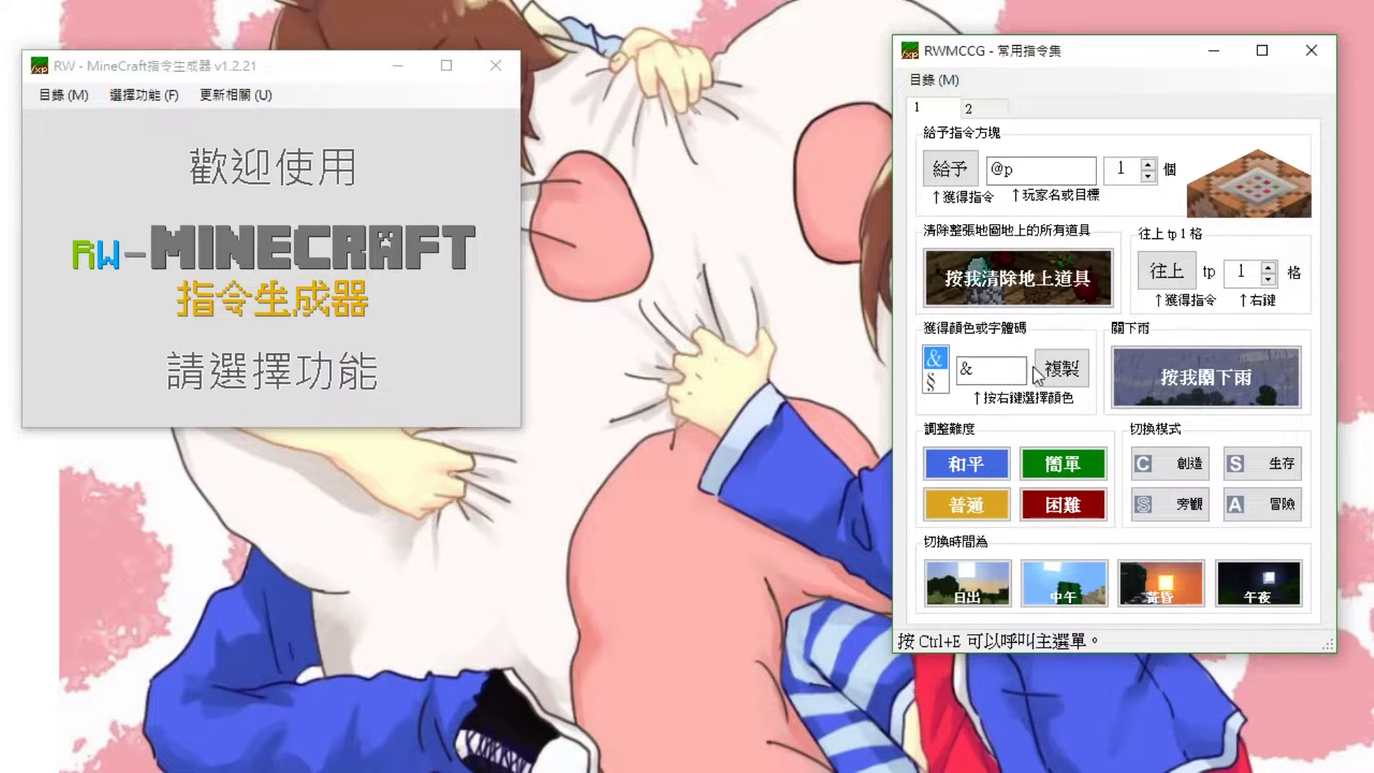
# - Switch the color code prefix to § with code §0 and look over the available font codes
pyautogui.click(934, 382)
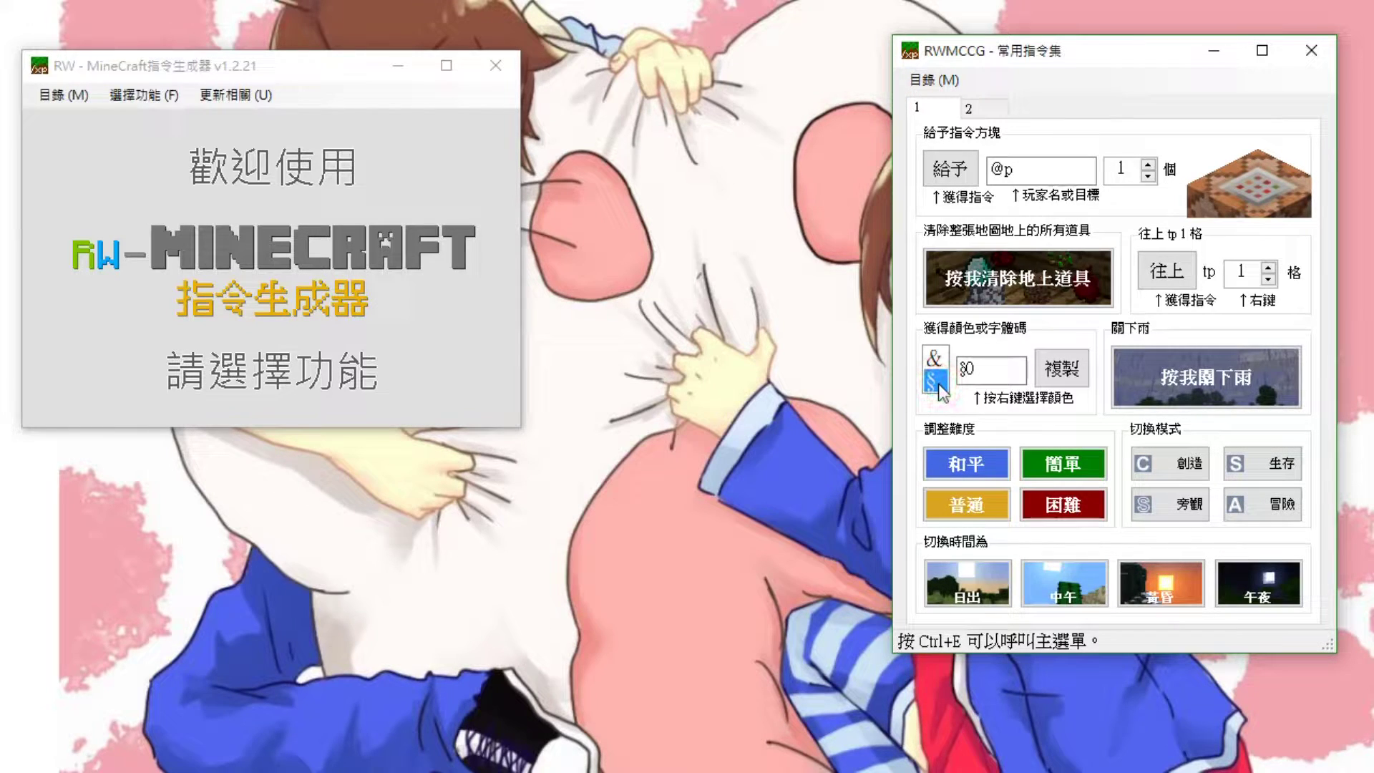
pyautogui.click(1009, 376)
pyautogui.write('0')
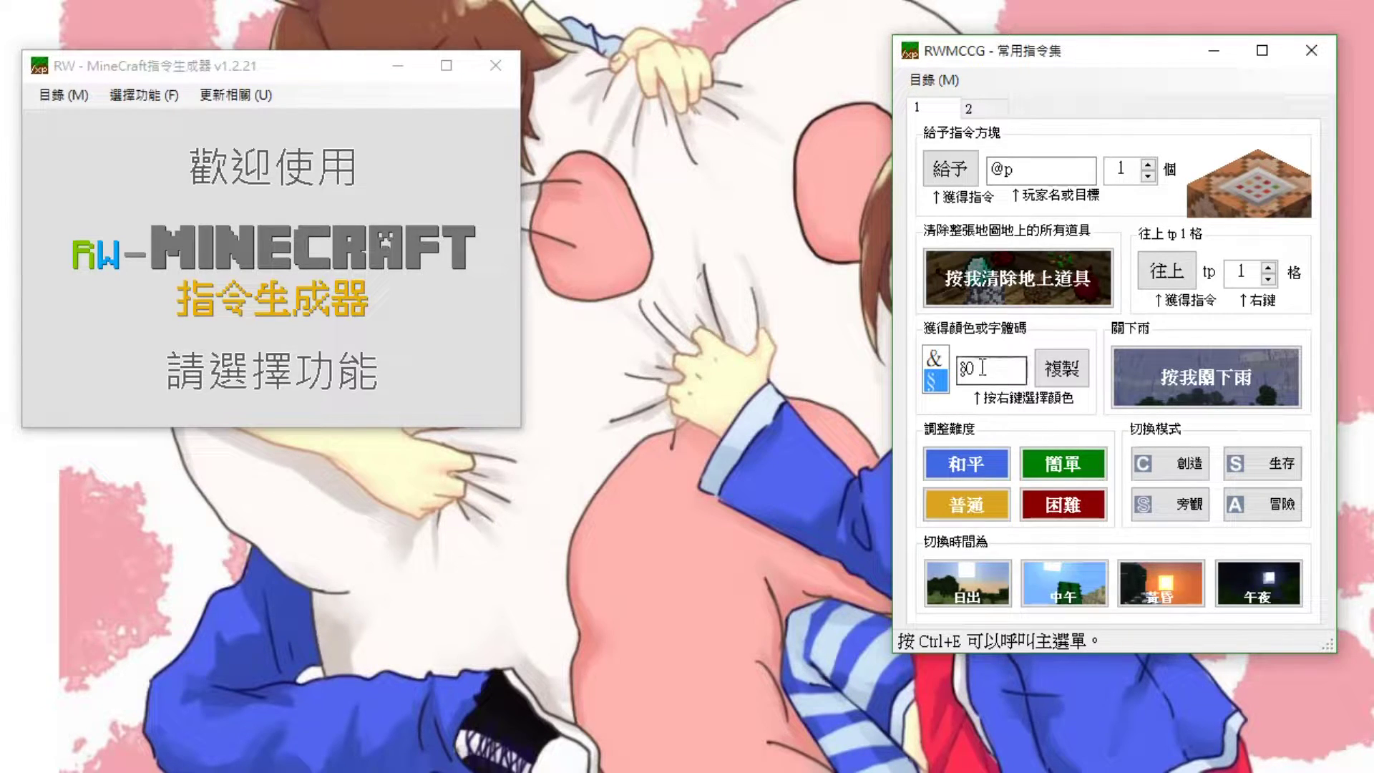
pyautogui.rightClick(981, 368)
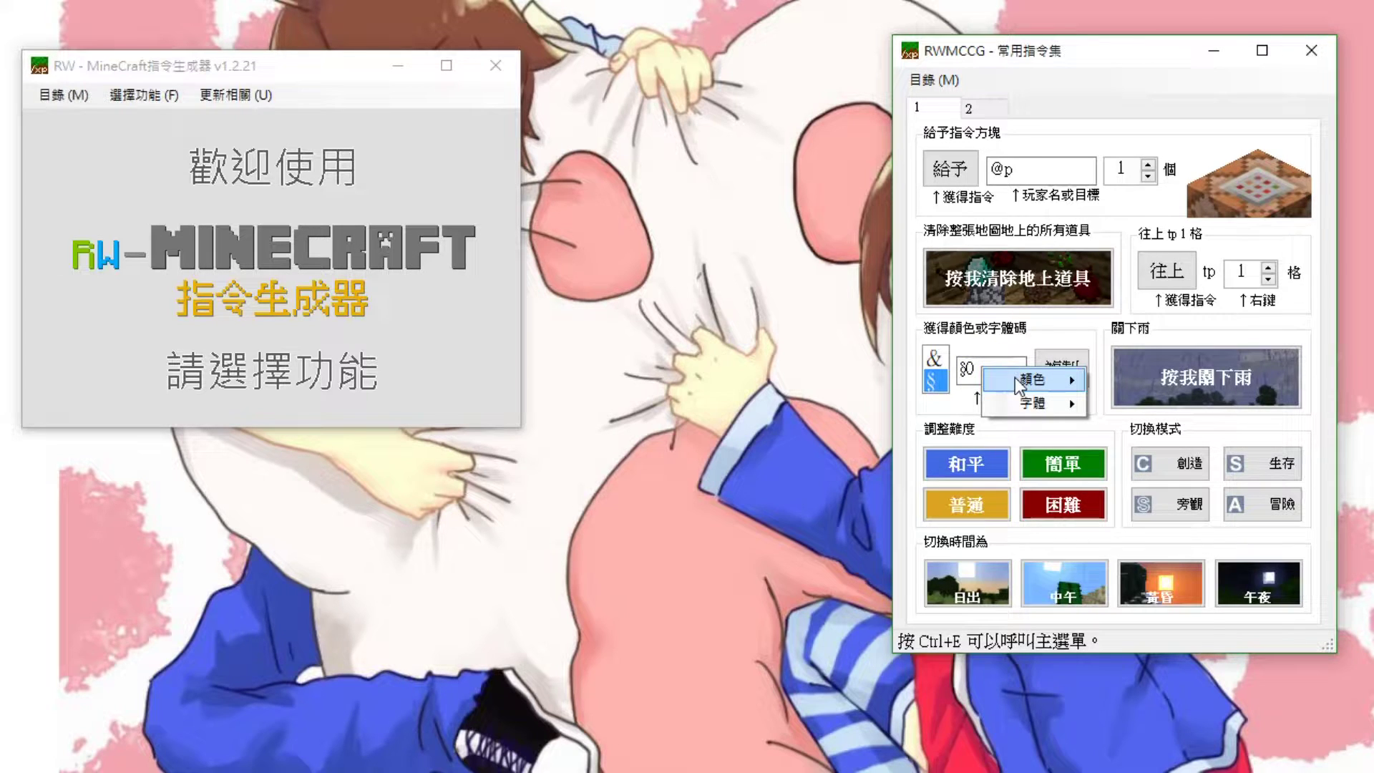
pyautogui.moveTo(1022, 406)
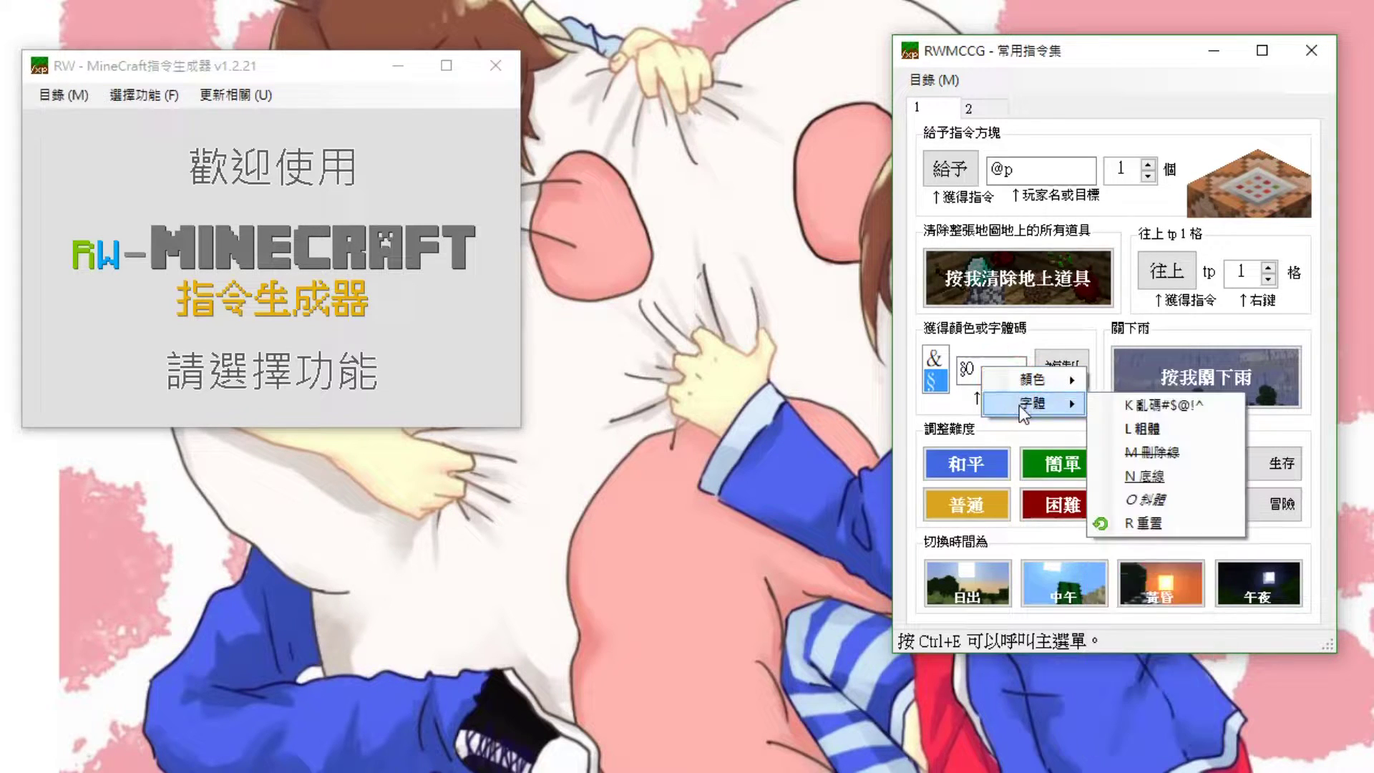
pyautogui.click(959, 432)
# - Open the 自定義道具指令 tool from the command generator and move its window fully into view
pyautogui.click(316, 234)
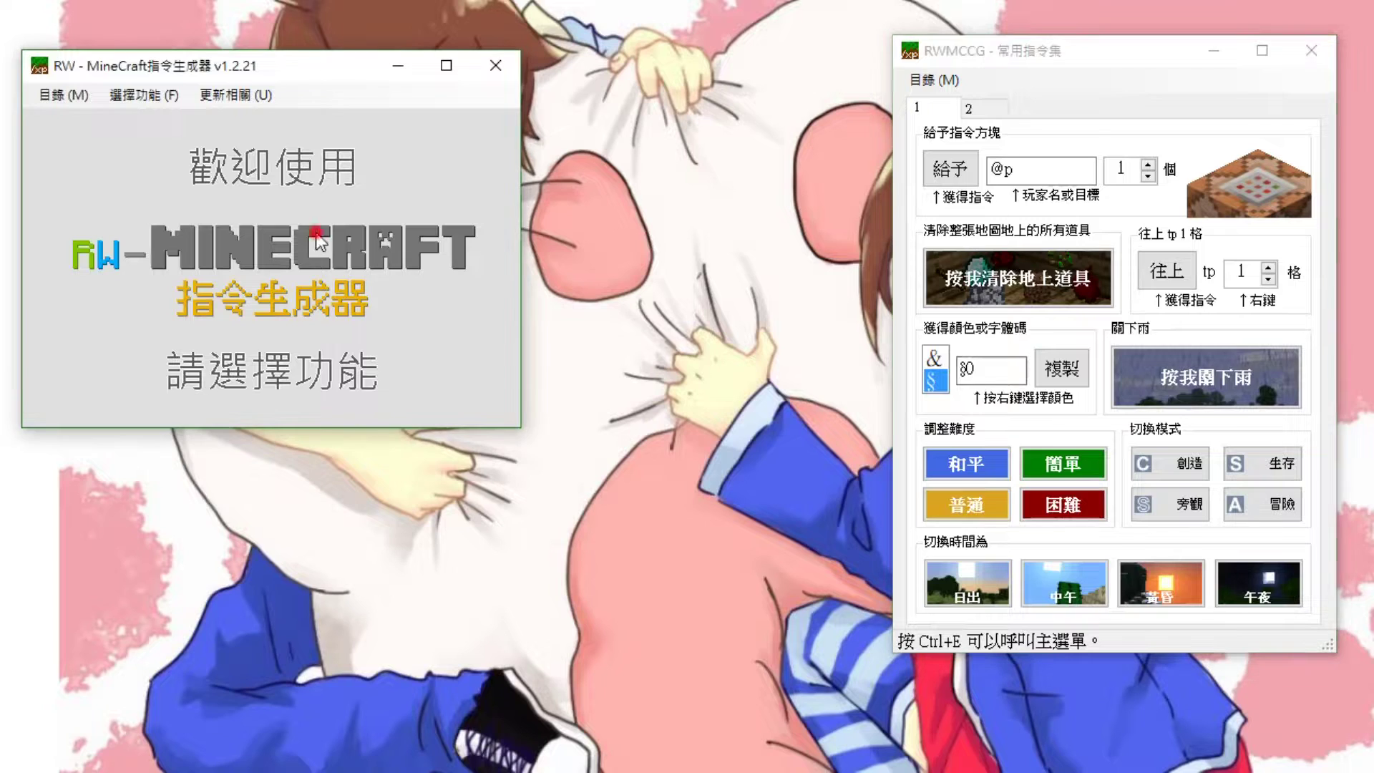
pyautogui.click(151, 101)
pyautogui.moveTo(184, 190)
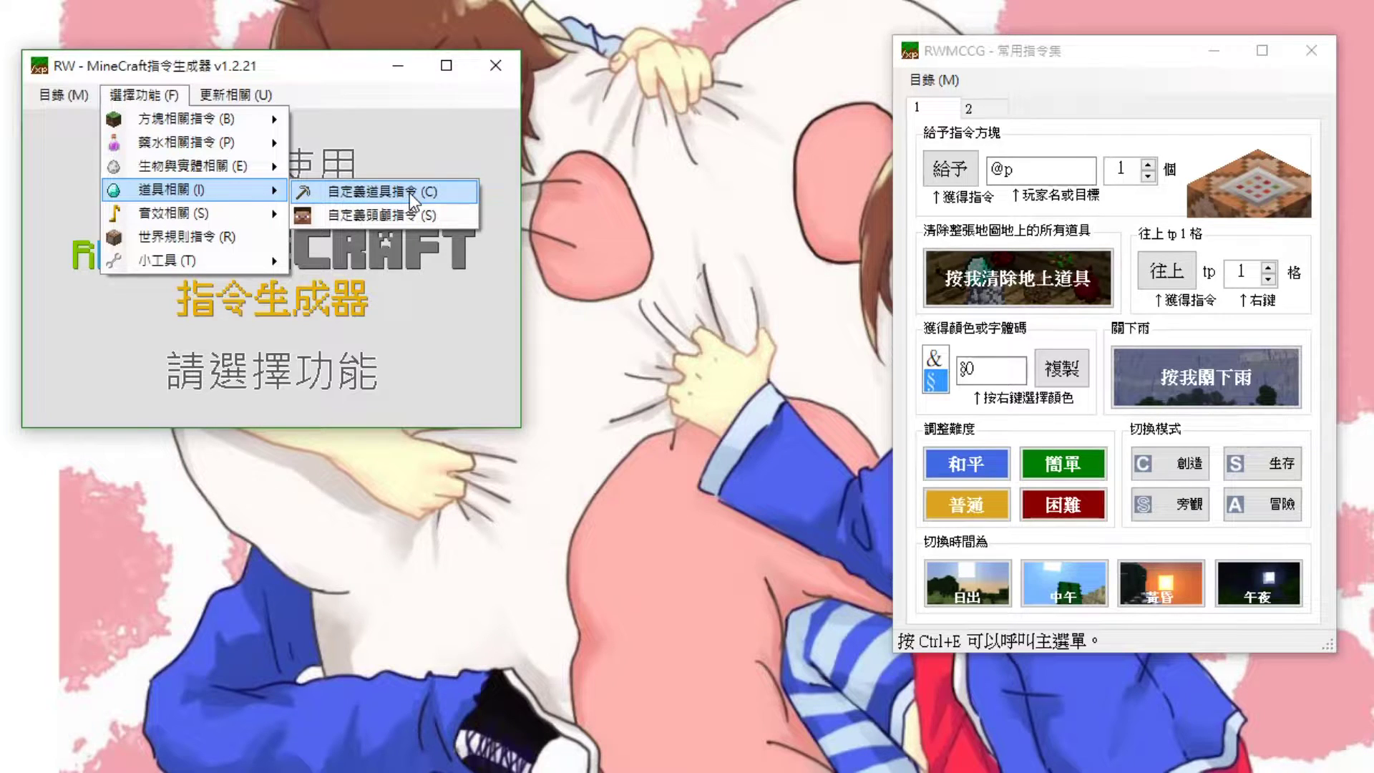
pyautogui.click(411, 195)
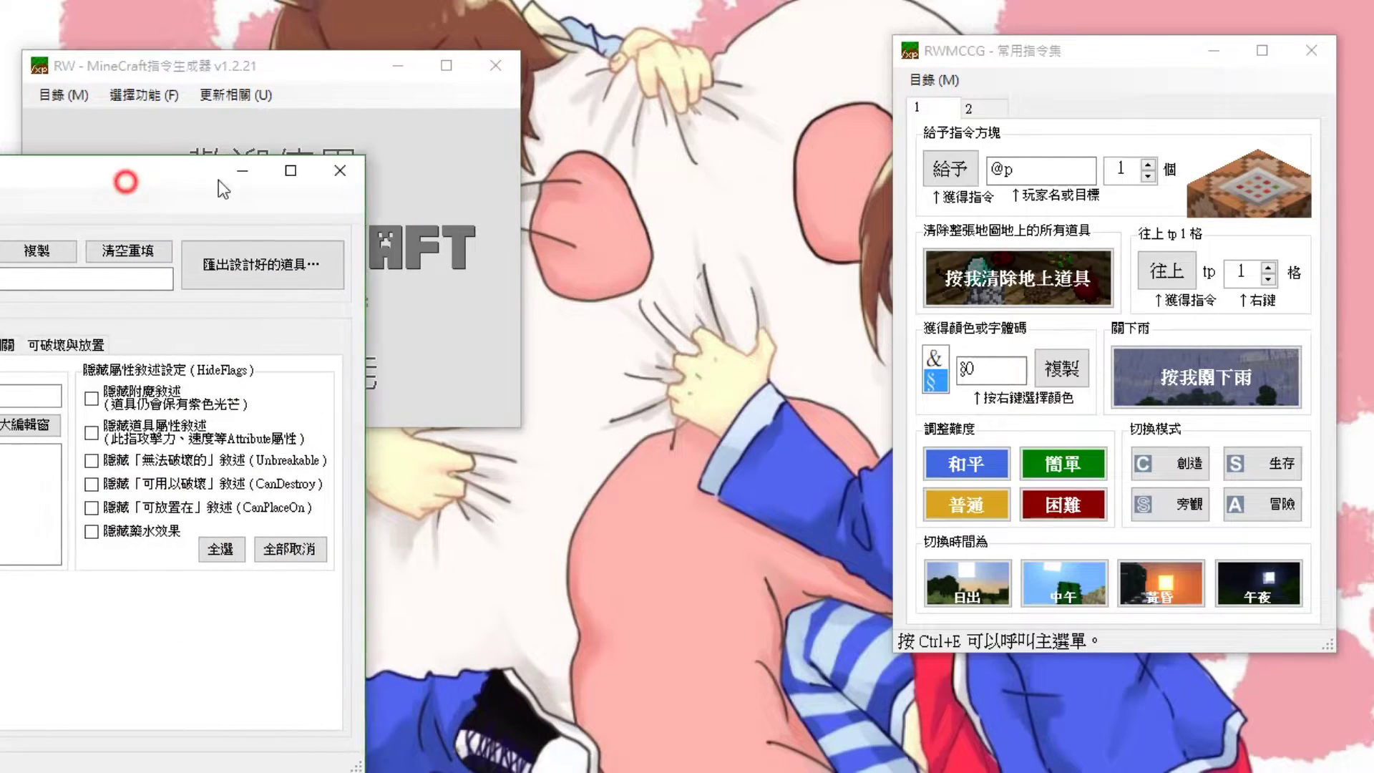
pyautogui.moveTo(565, 156); pyautogui.dragTo(649, 130)
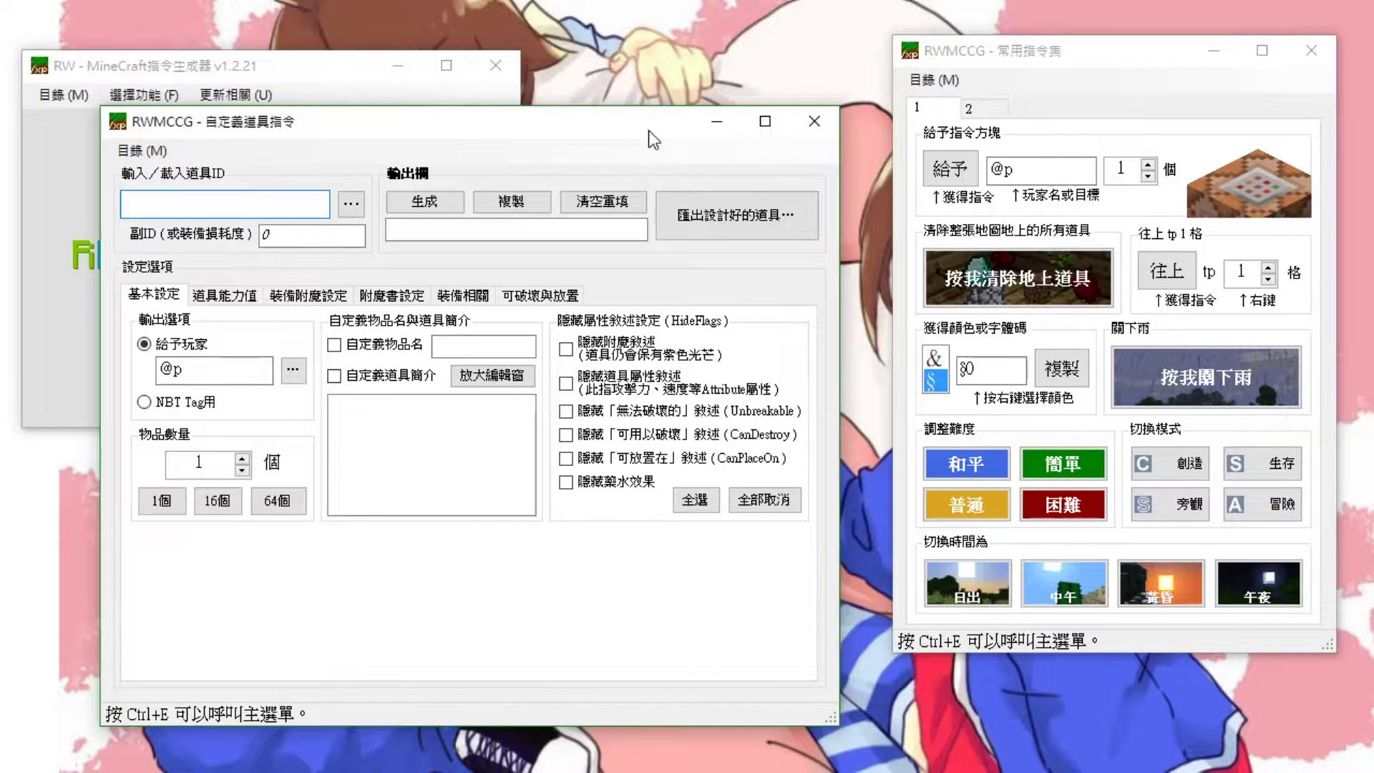
# - Load the wooden sword (木劍) from the 戰鬥用類 category as the item for the custom command
pyautogui.click(350, 204)
pyautogui.click(428, 217)
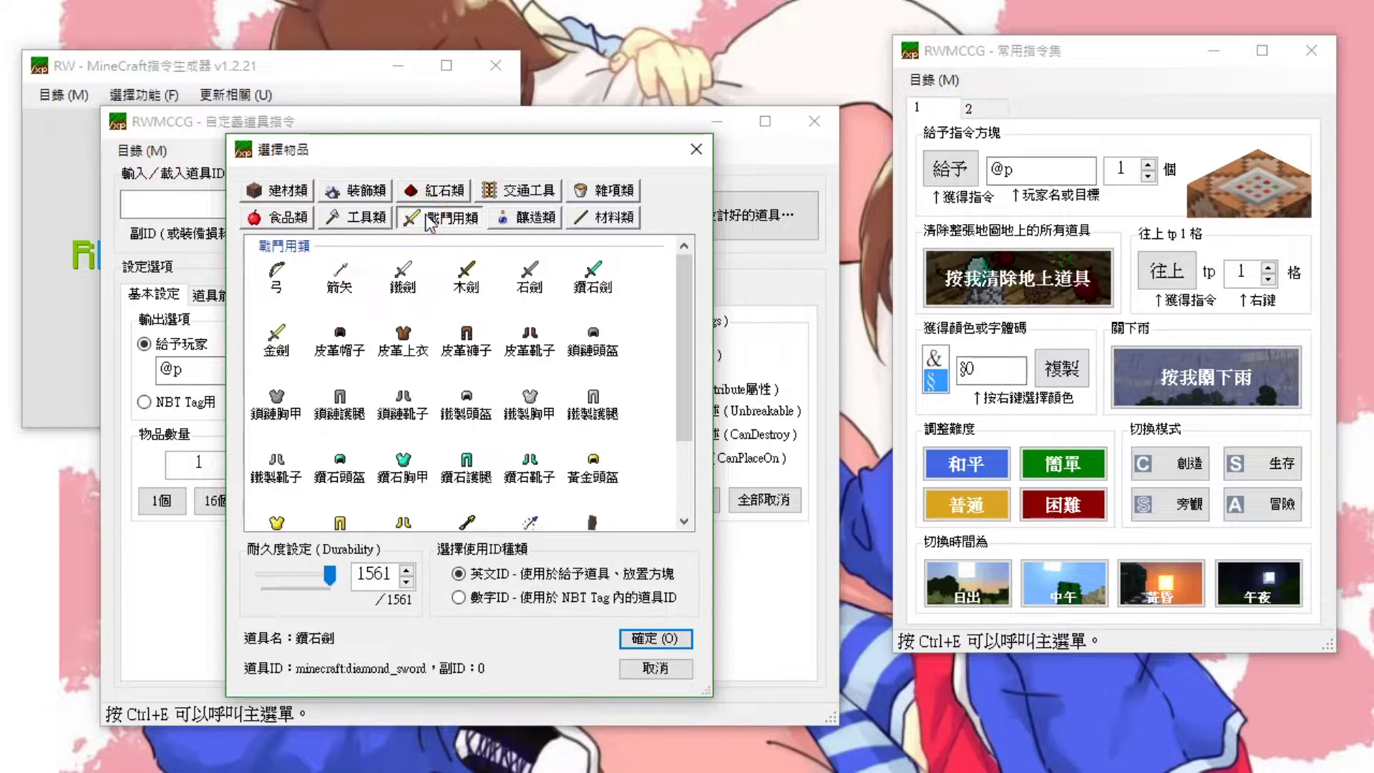
pyautogui.click(464, 280)
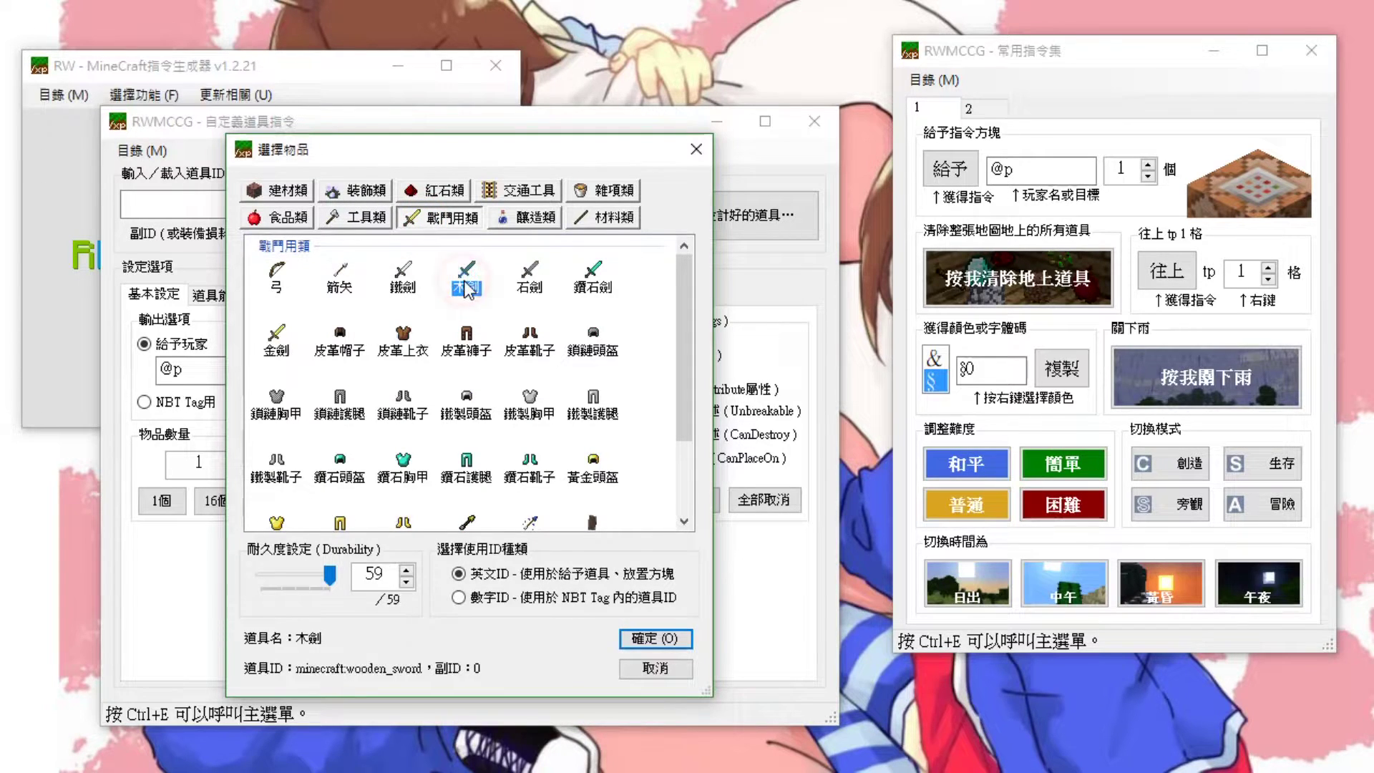
pyautogui.click(649, 637)
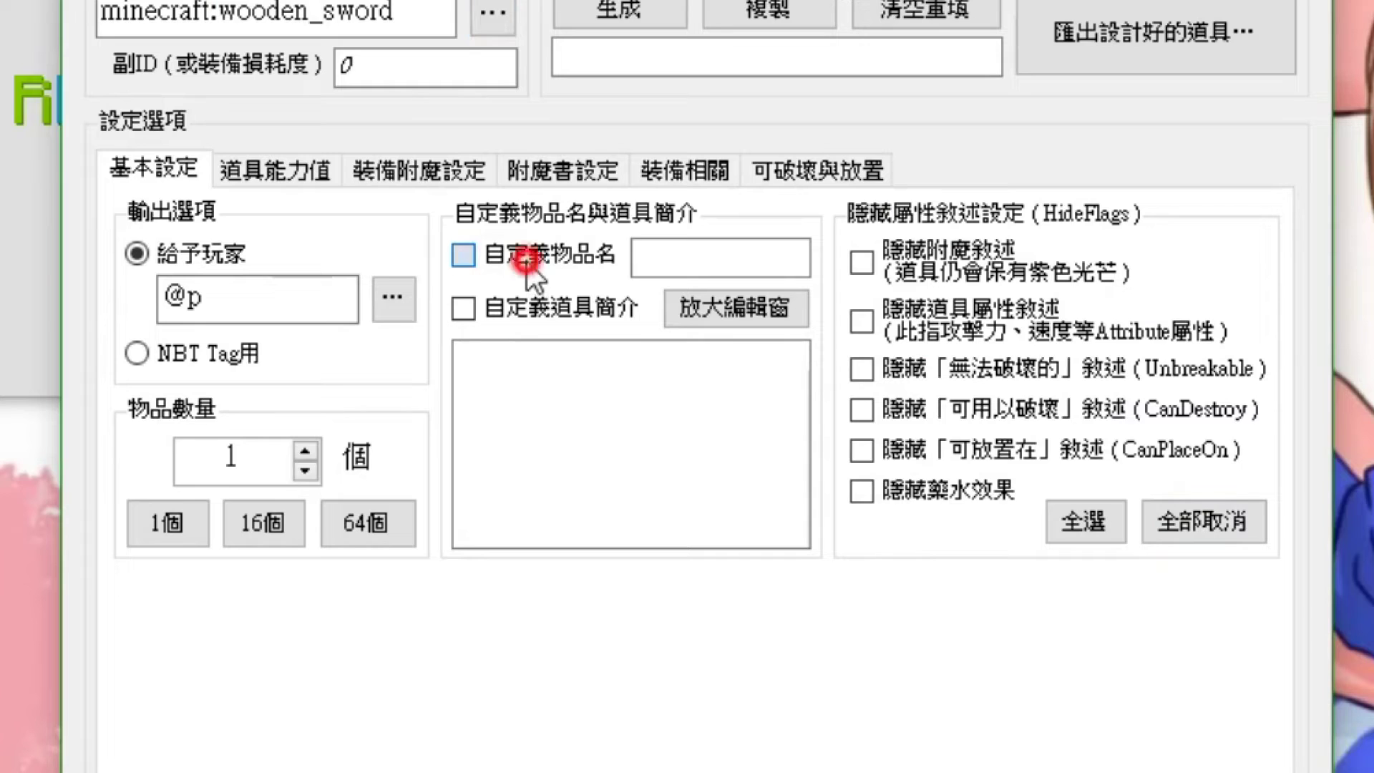
# - Enable the custom item name and set it to 鑽石劍
pyautogui.click(335, 345)
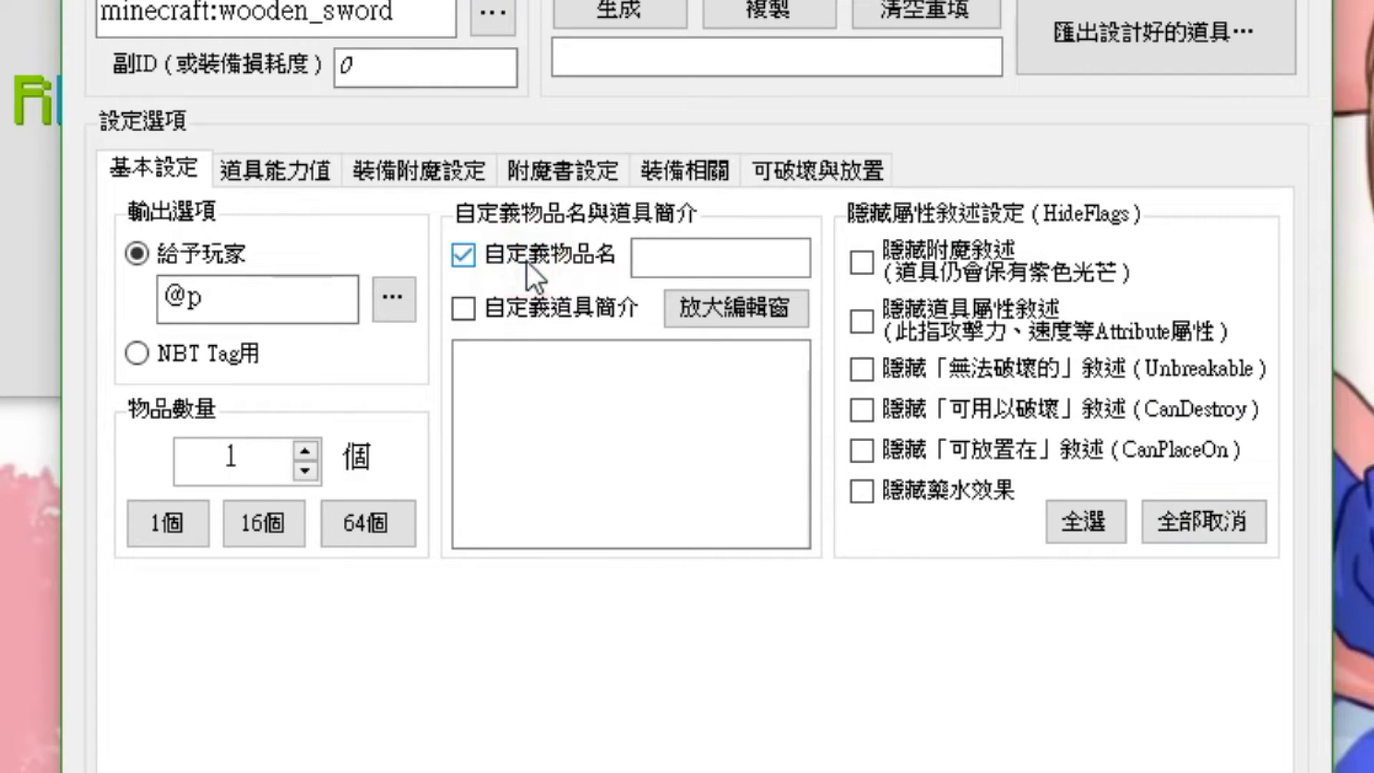
pyautogui.click(678, 258)
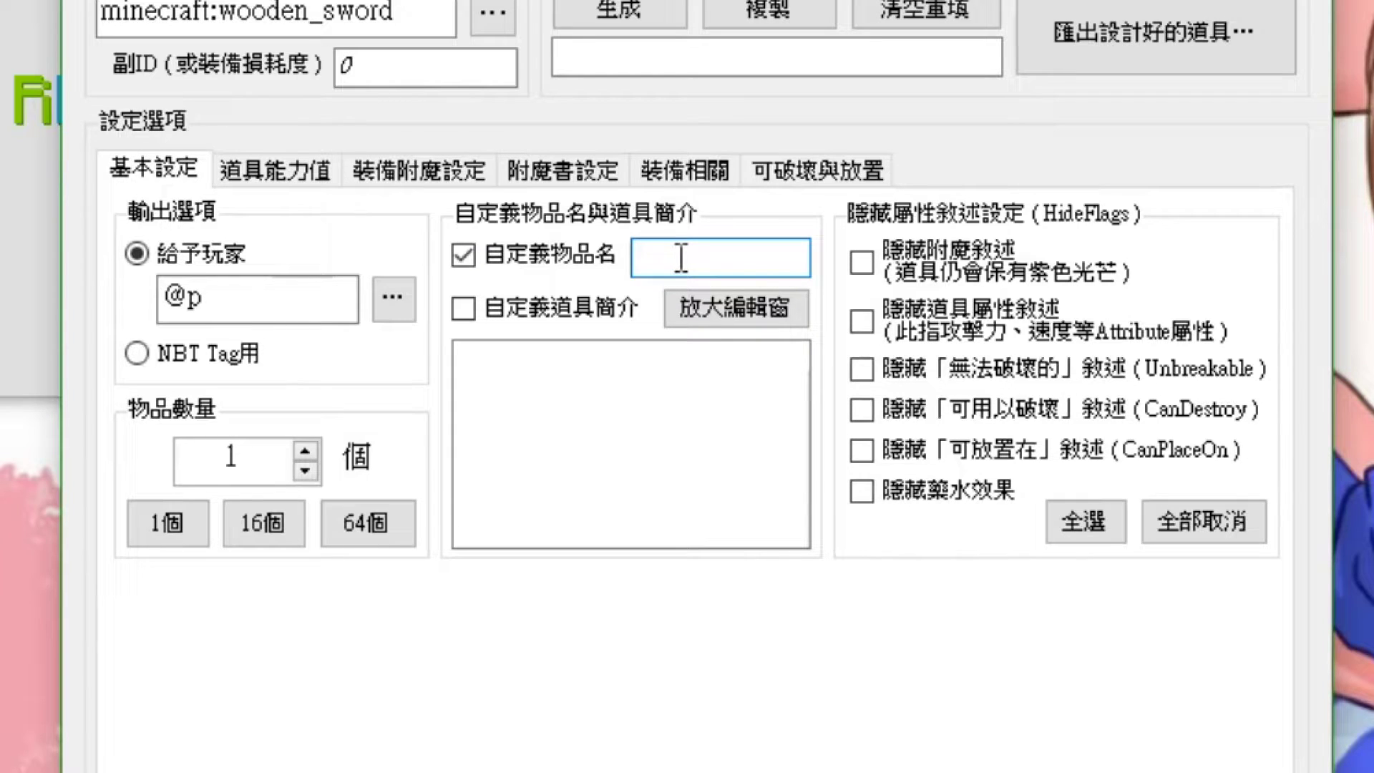
pyautogui.write('鑽石件')
pyautogui.press('Down')
pyautogui.press('Down')
pyautogui.press('Down')
pyautogui.press('Down')
pyautogui.press('Down')
pyautogui.press('Down')
pyautogui.press('Down')
pyautogui.press('Down')
pyautogui.press('Up')
pyautogui.press('Return')
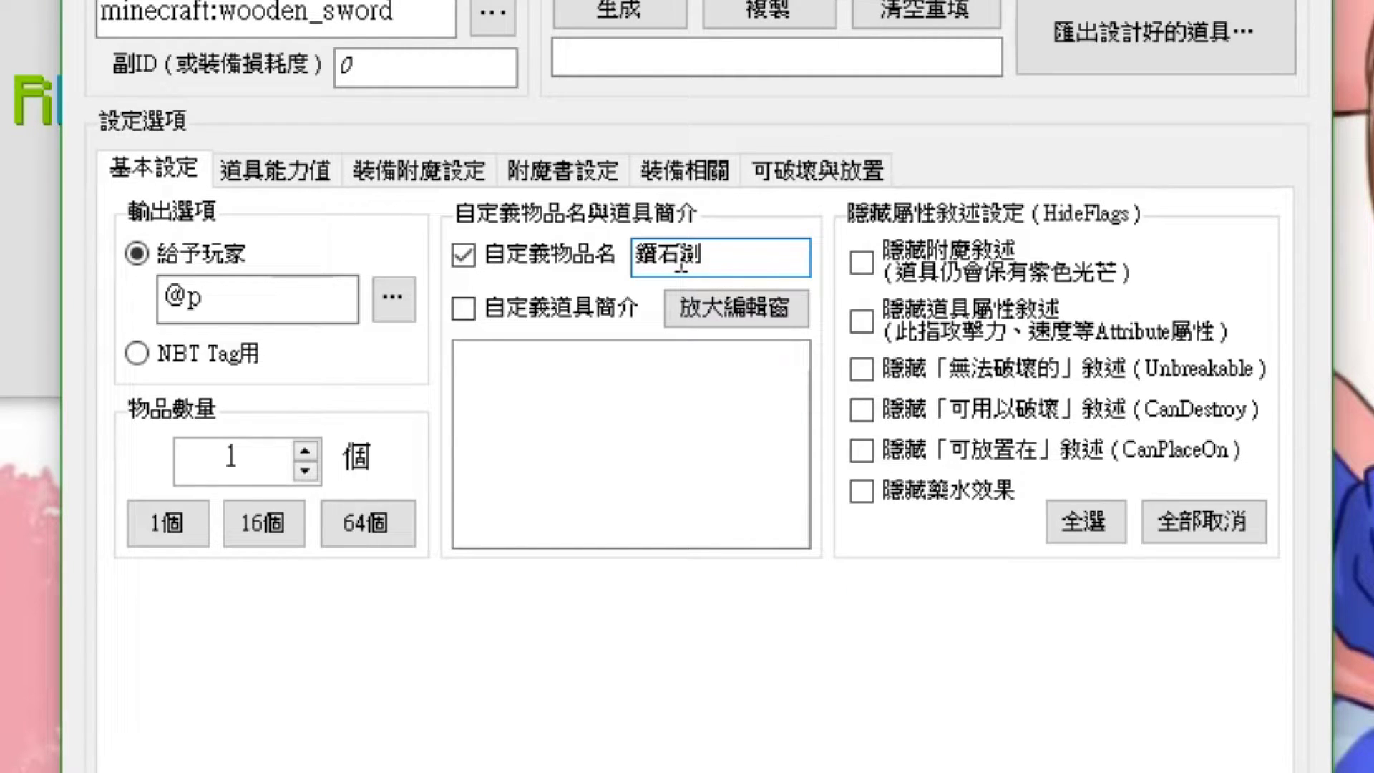
# - Pick the color code §B (水藍), copy it and paste it in front of 鑽石劍 in the custom item name
pyautogui.click(638, 259)
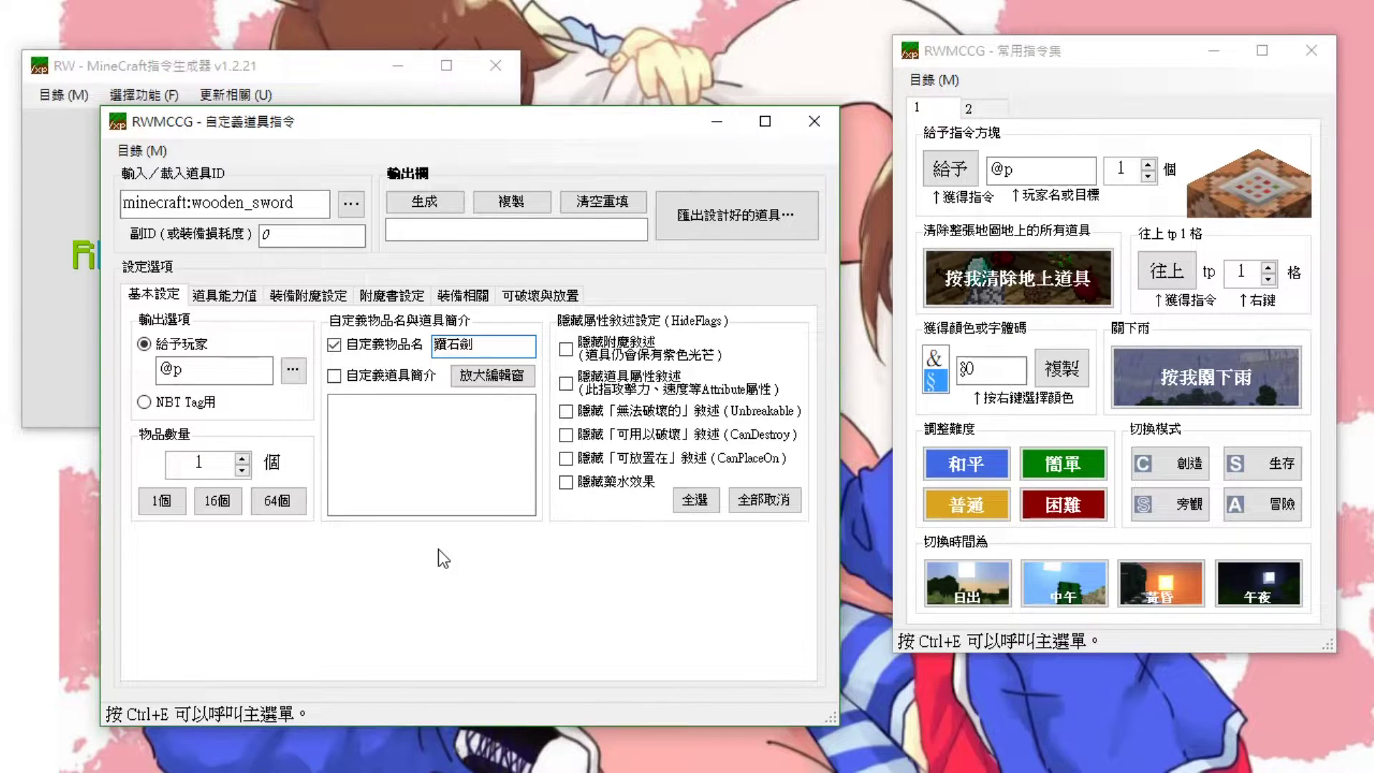
pyautogui.rightClick(988, 368)
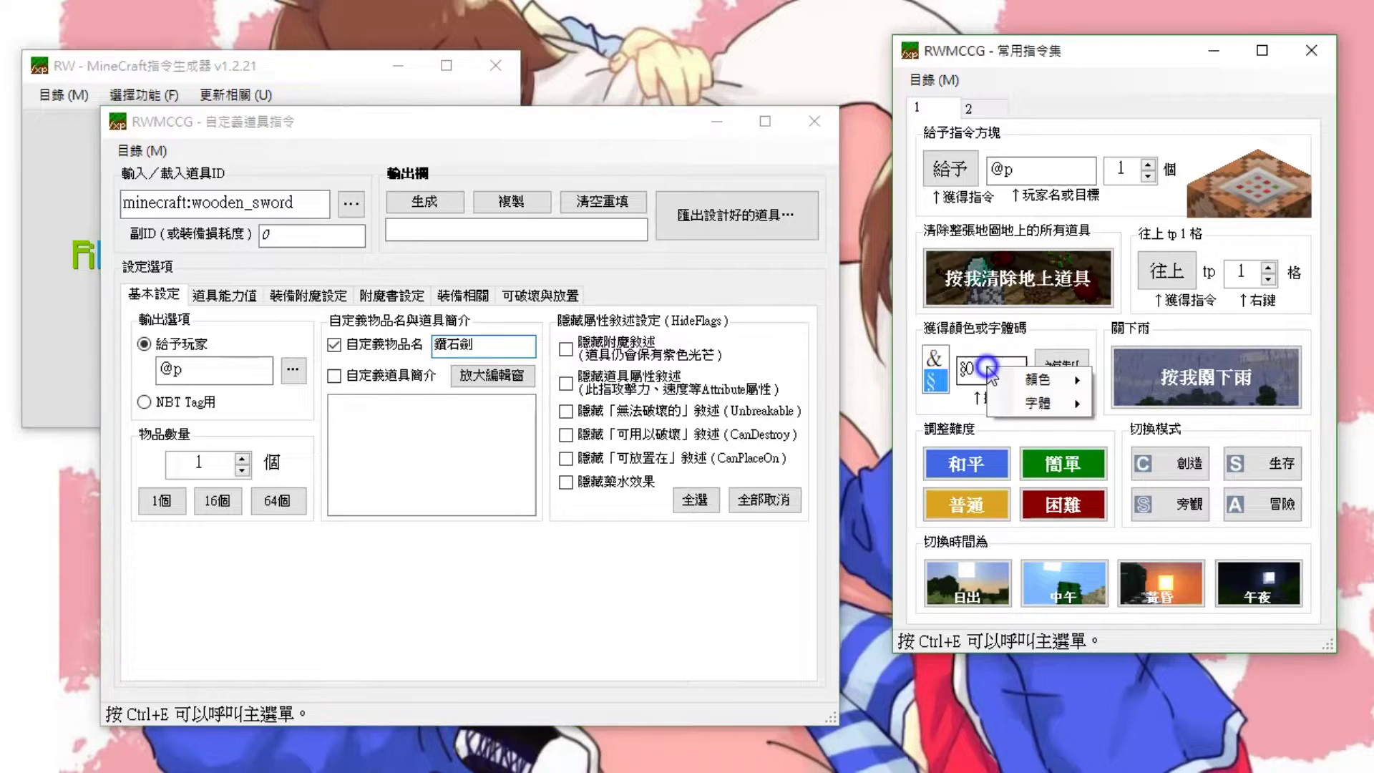
pyautogui.moveTo(1002, 377)
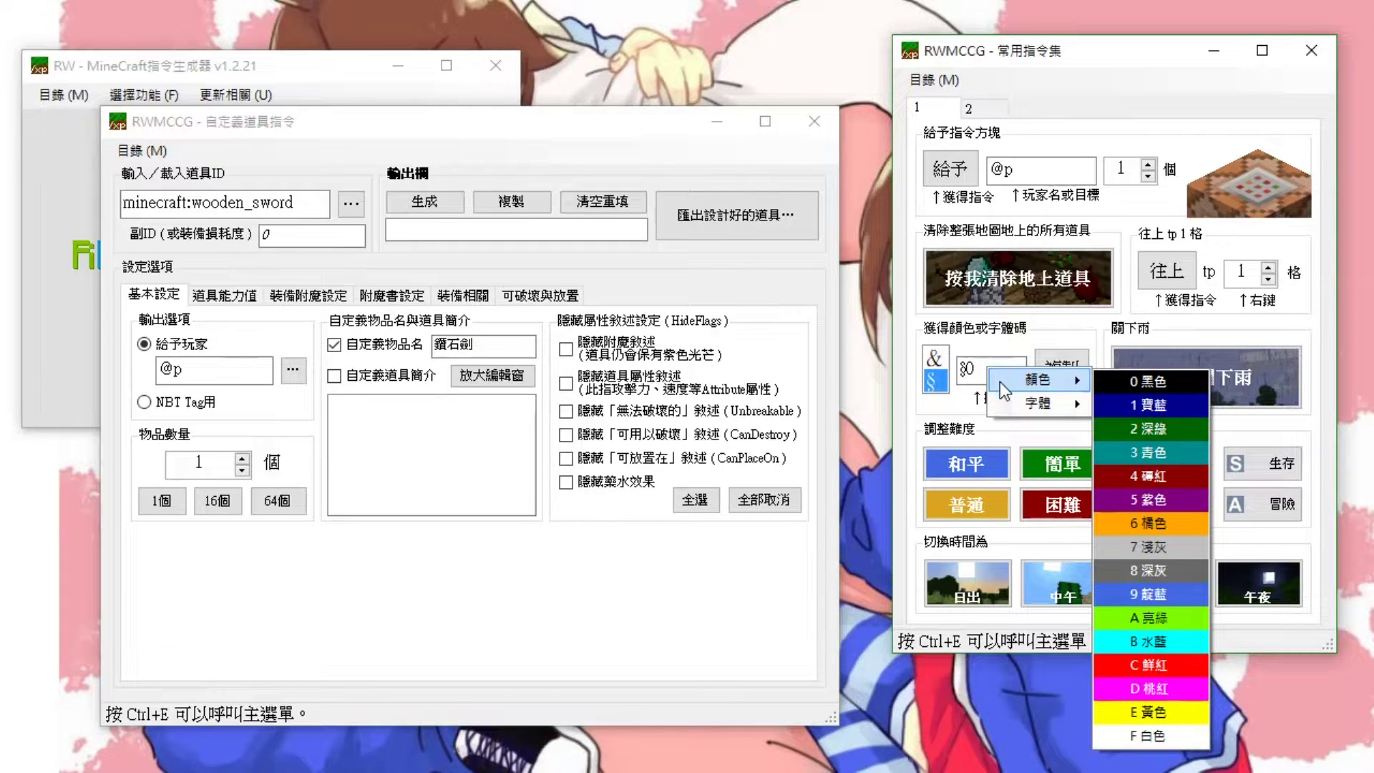
pyautogui.click(1174, 642)
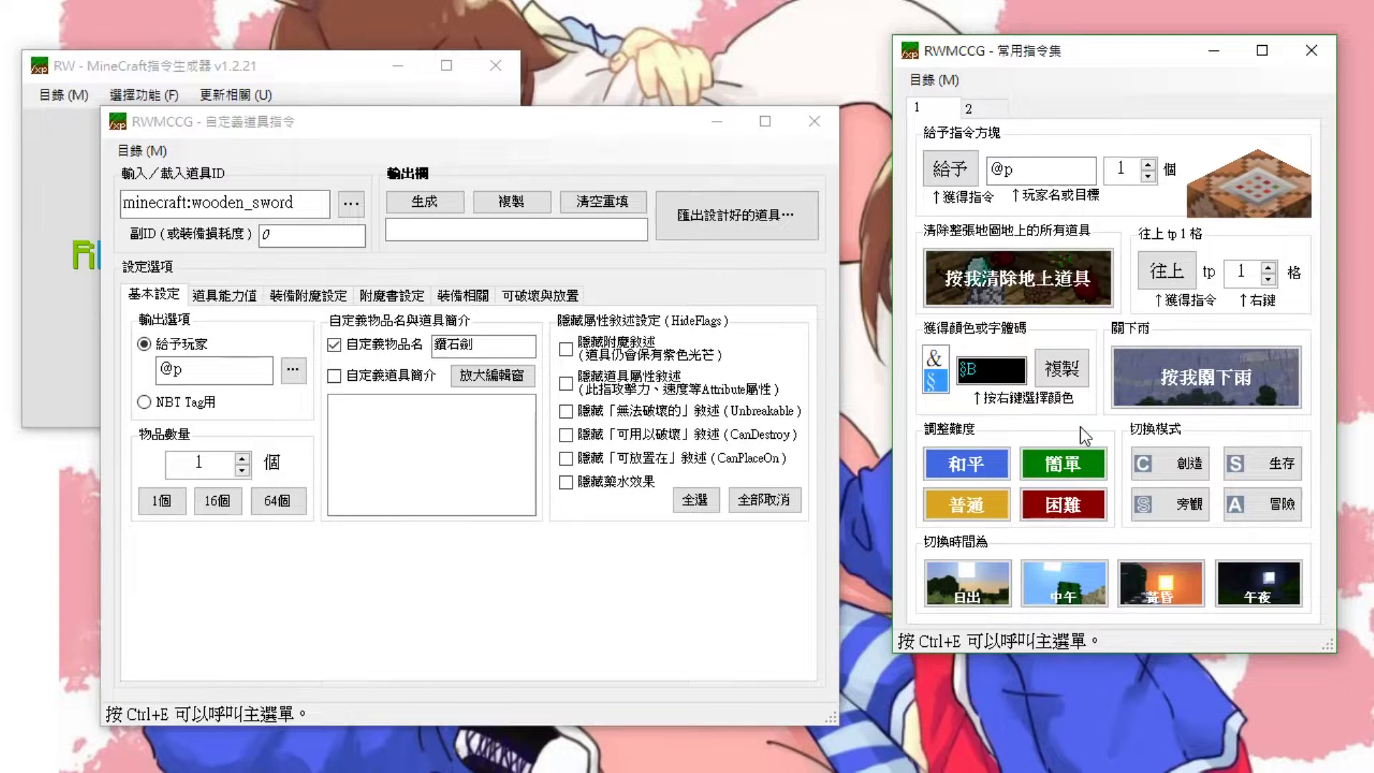
pyautogui.click(1066, 382)
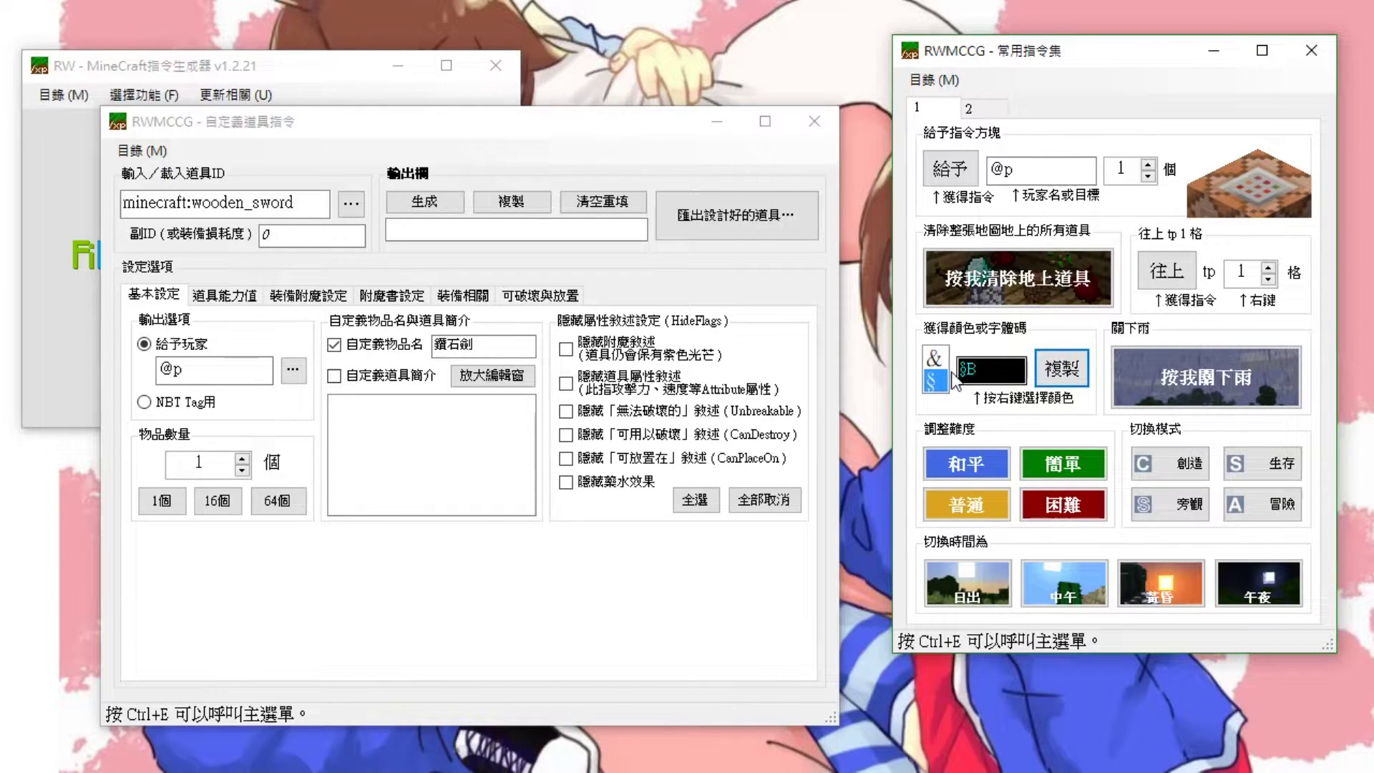
pyautogui.rightClick(454, 342)
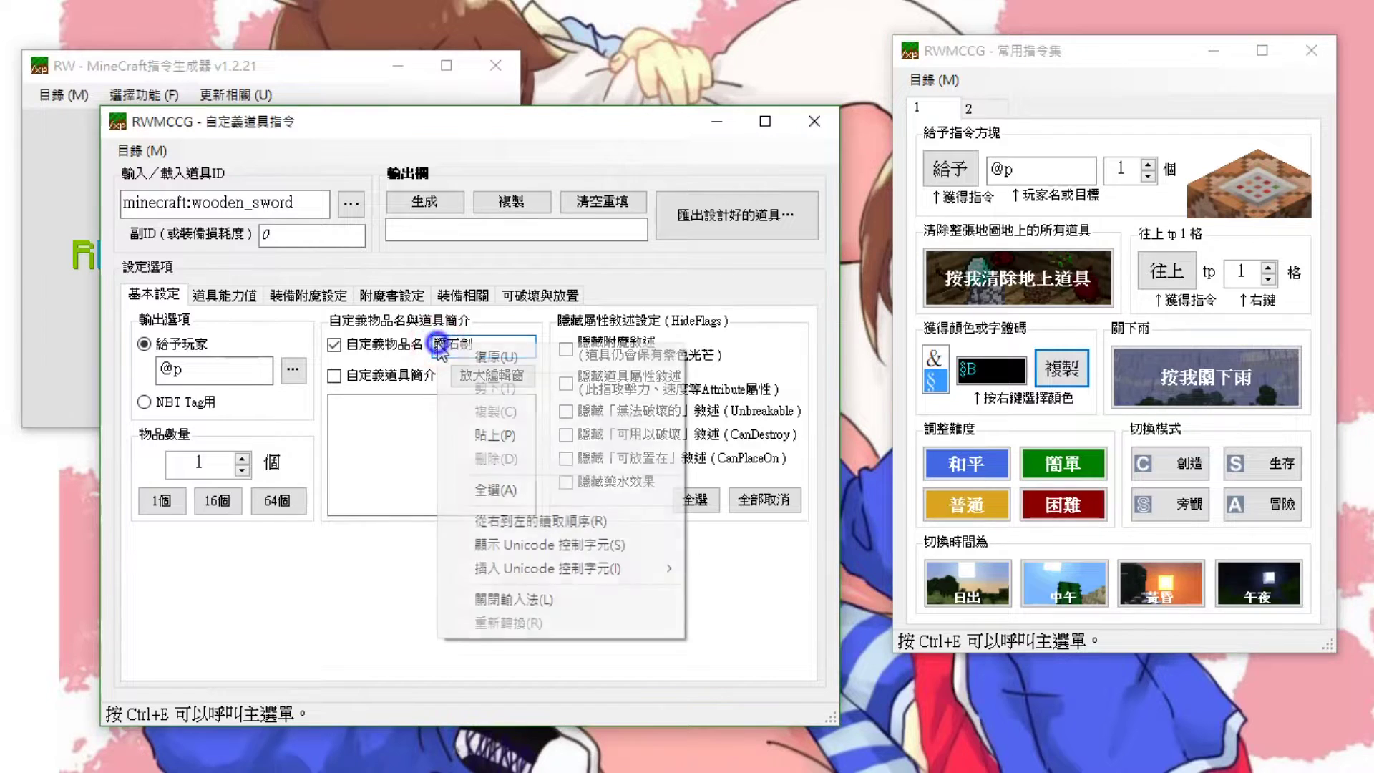
pyautogui.click(503, 434)
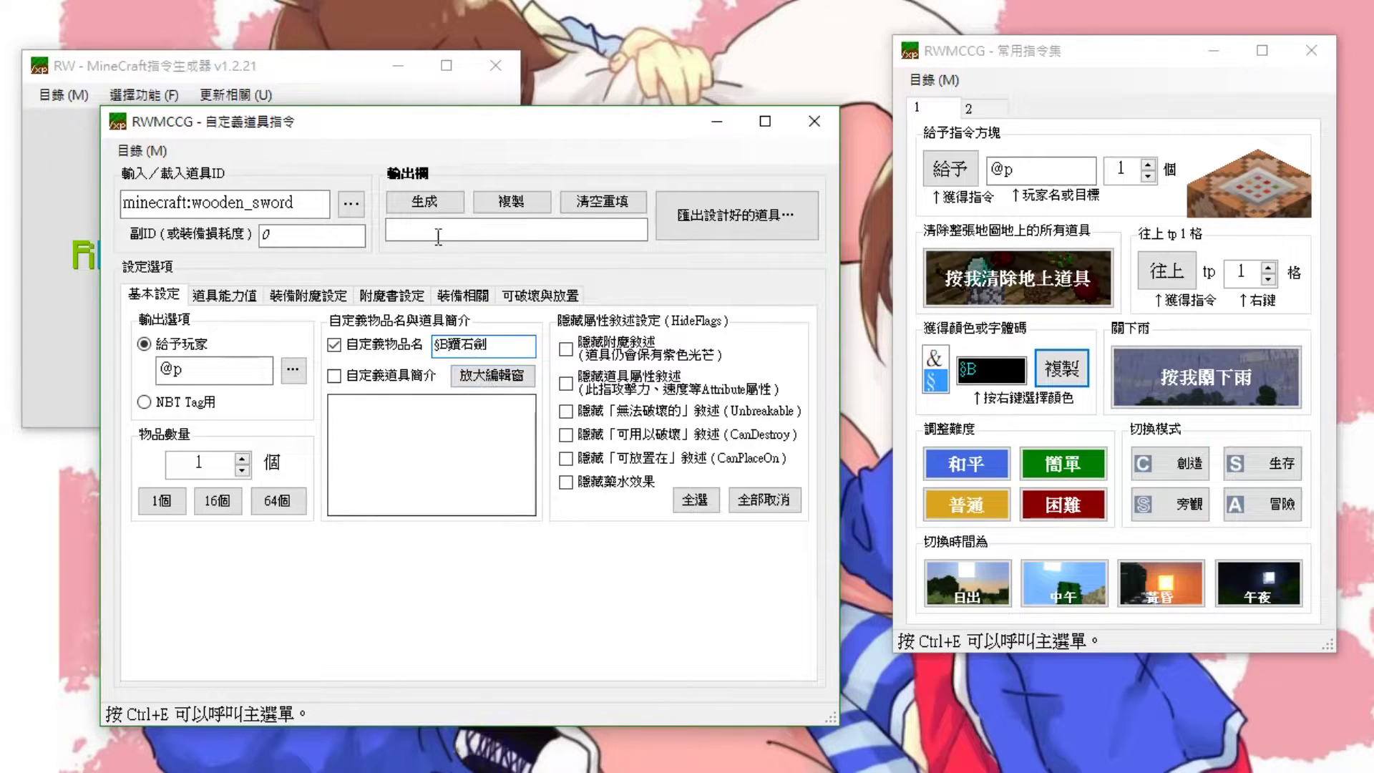
# - Generate the custom sword's give command, copy it and switch to the Minecraft 1.12.2 window
pyautogui.click(427, 203)
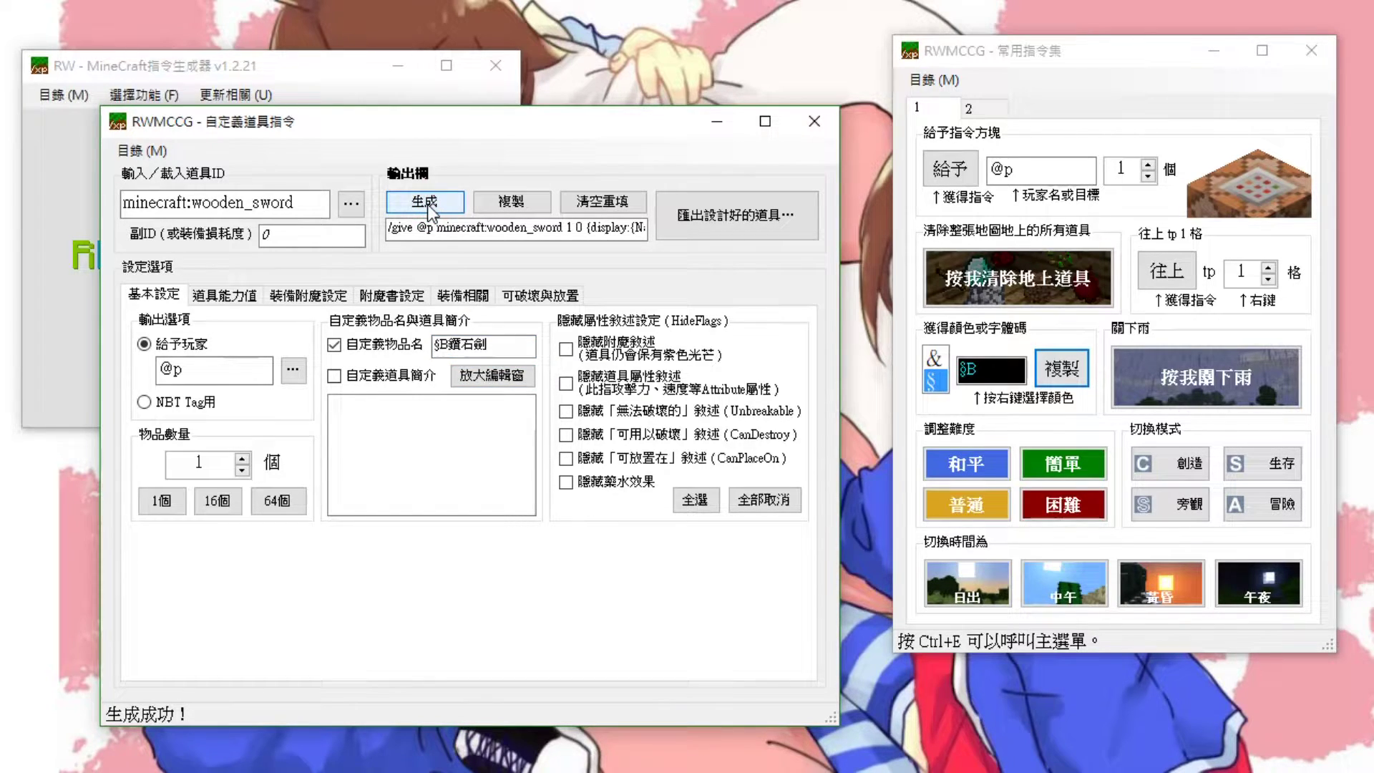
pyautogui.click(509, 203)
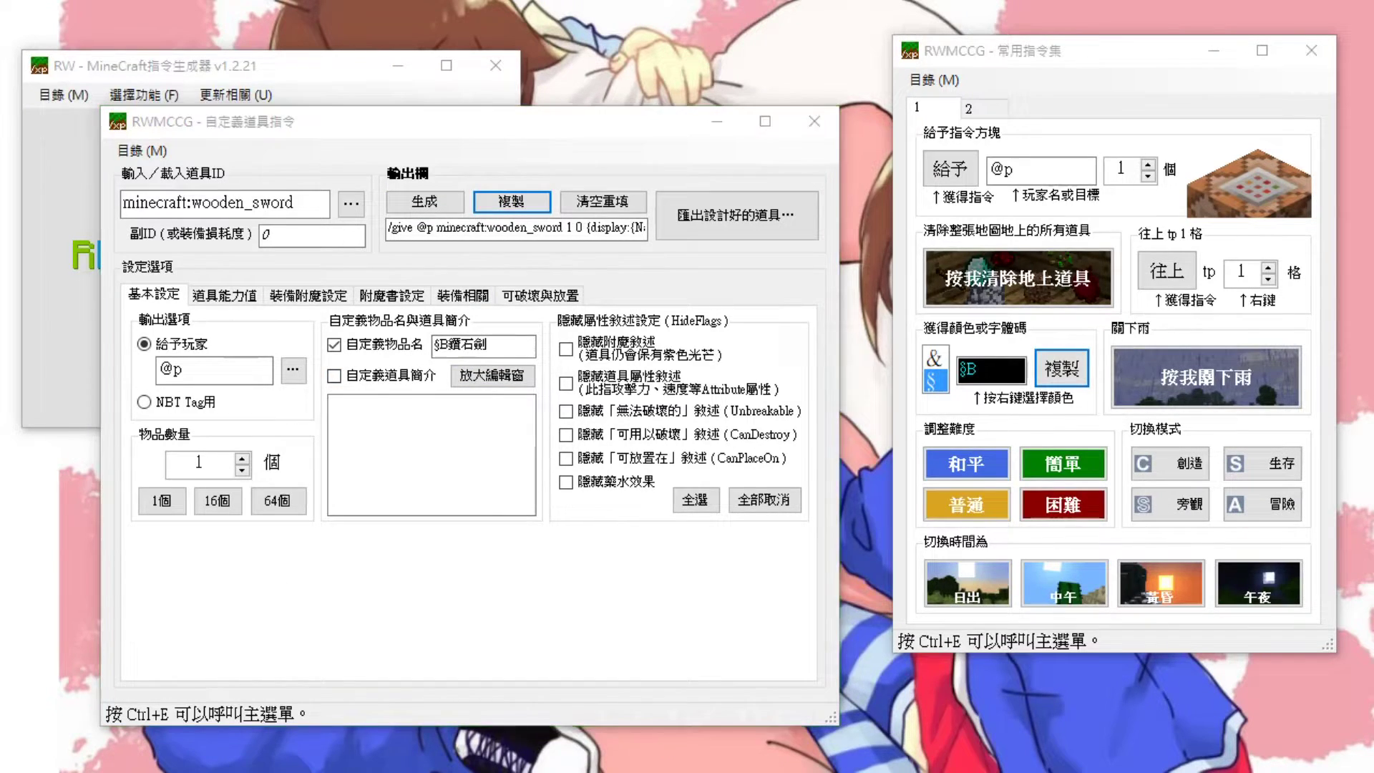
pyautogui.hotkey('alt', 'Tab')
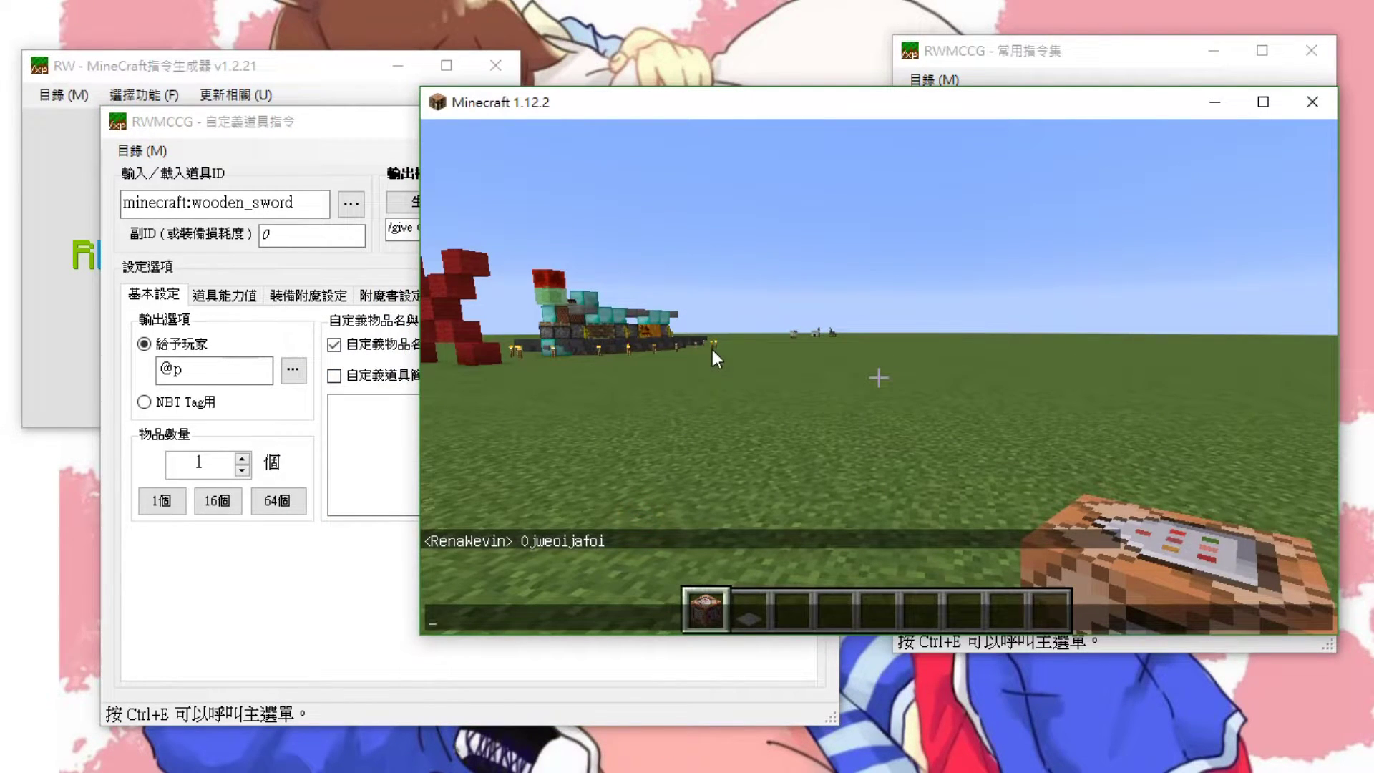
# - Place a command block on the grass and set its command to the copied wooden sword give command
pyautogui.press('Escape')
pyautogui.rightClick(879, 378)
pyautogui.rightClick(879, 377)
pyautogui.hotkey('ctrl', 'v')
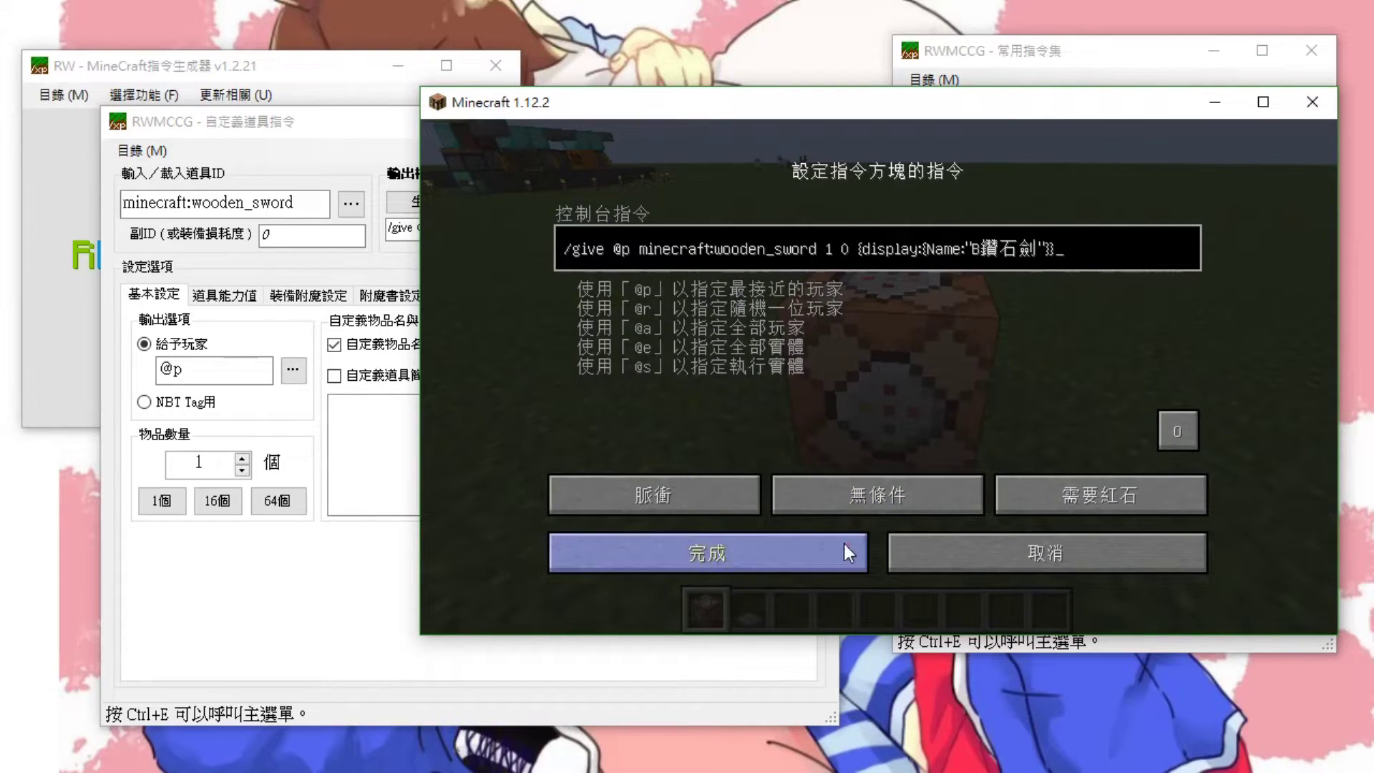
pyautogui.click(756, 583)
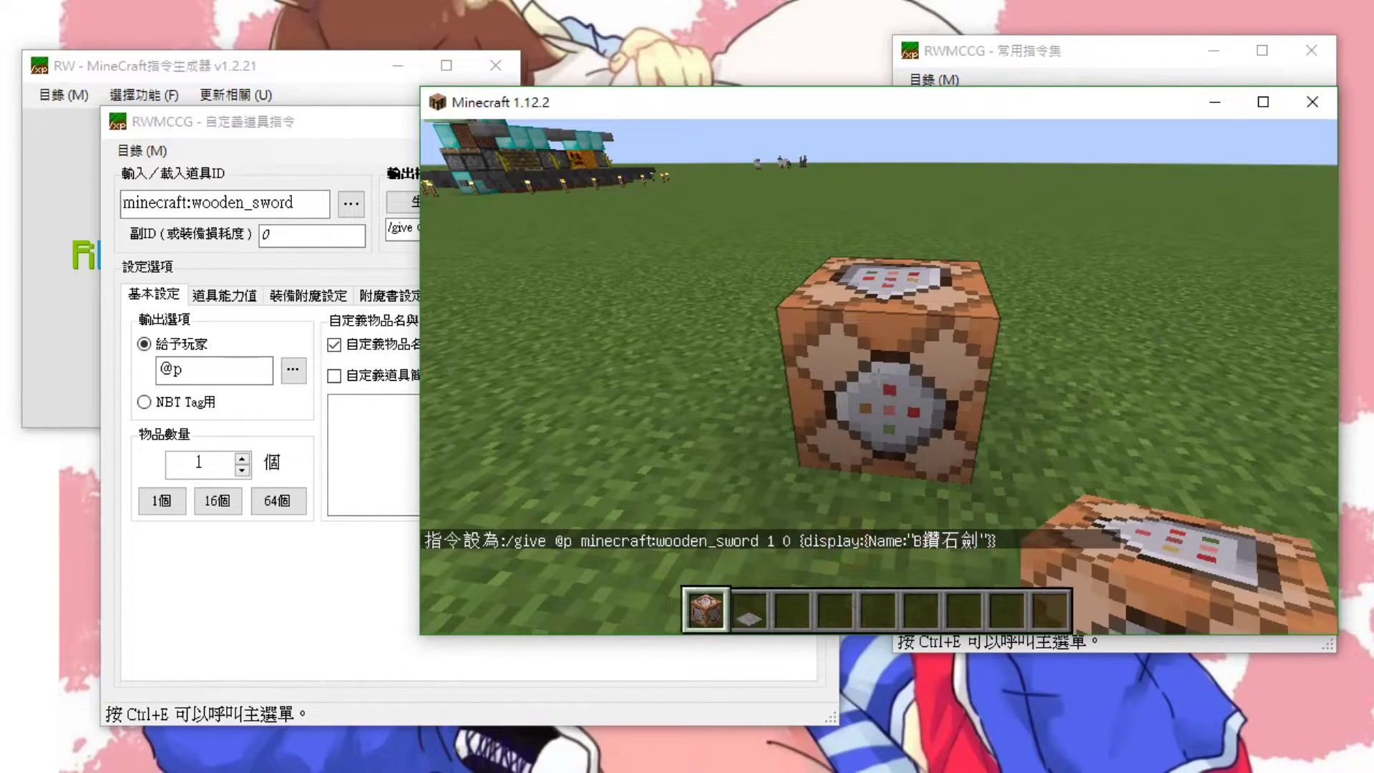
# - Place a stone pressure plate by the command block, step on it to receive the sword and hold the sword
pyautogui.rightClick(879, 377)
pyautogui.press('w')
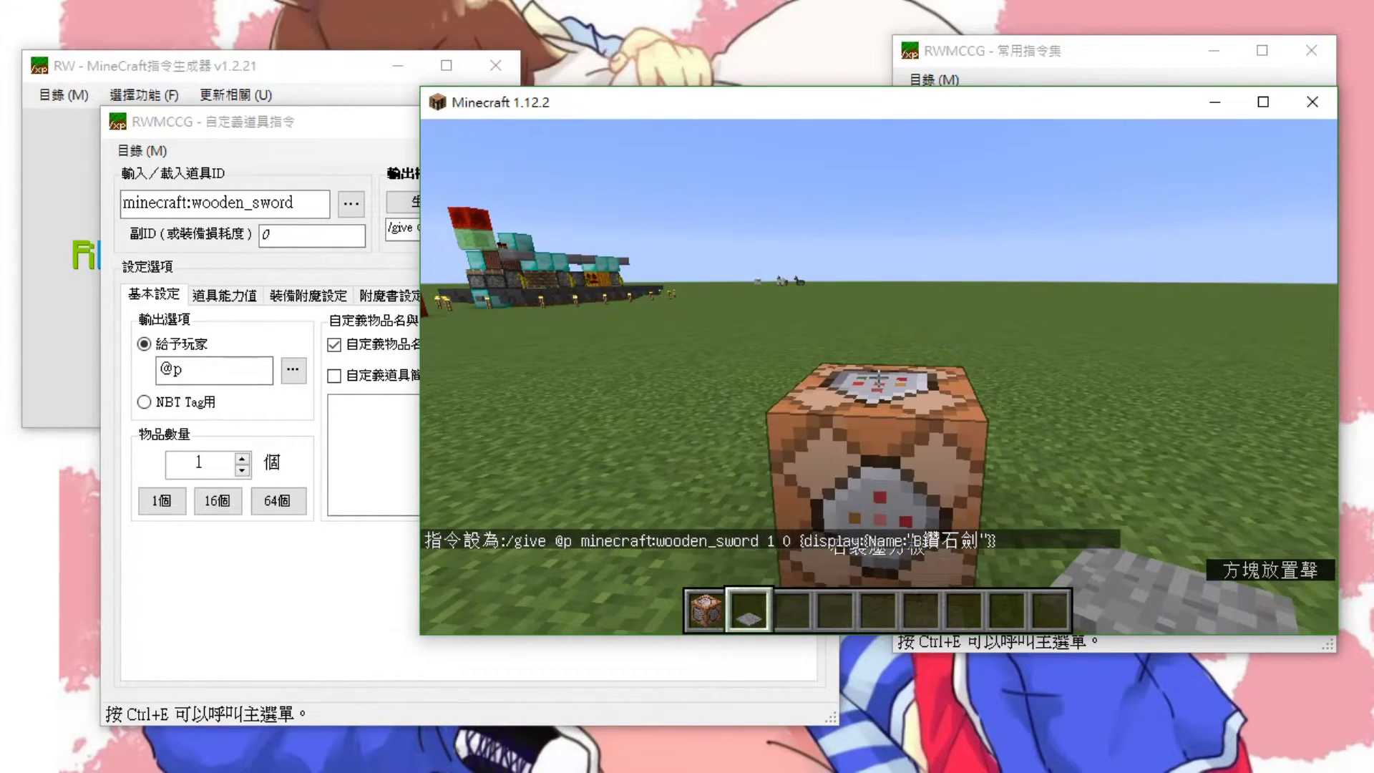
pyautogui.press('3')
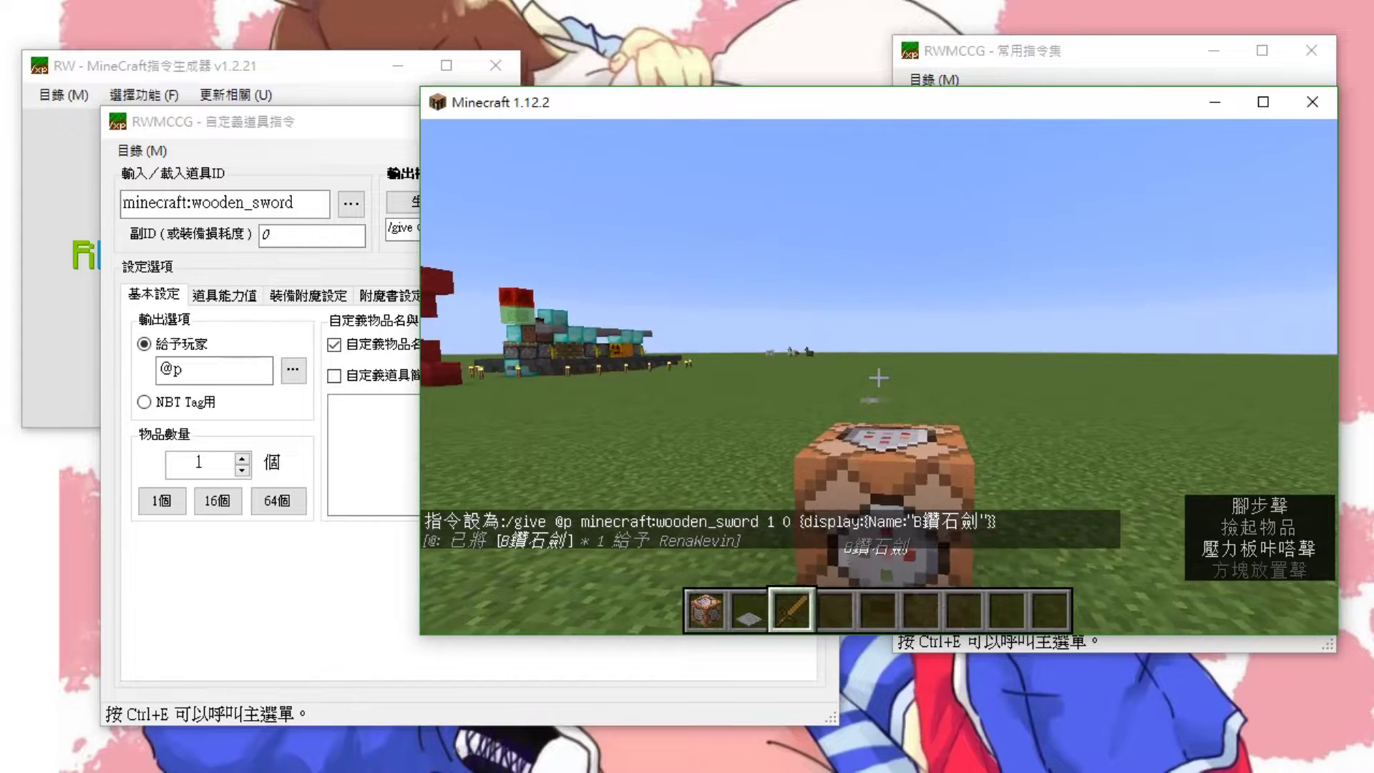
# - Inspect the custom sword's tooltip in the inventory and remove the sword from the third hotbar slot
pyautogui.press('e')
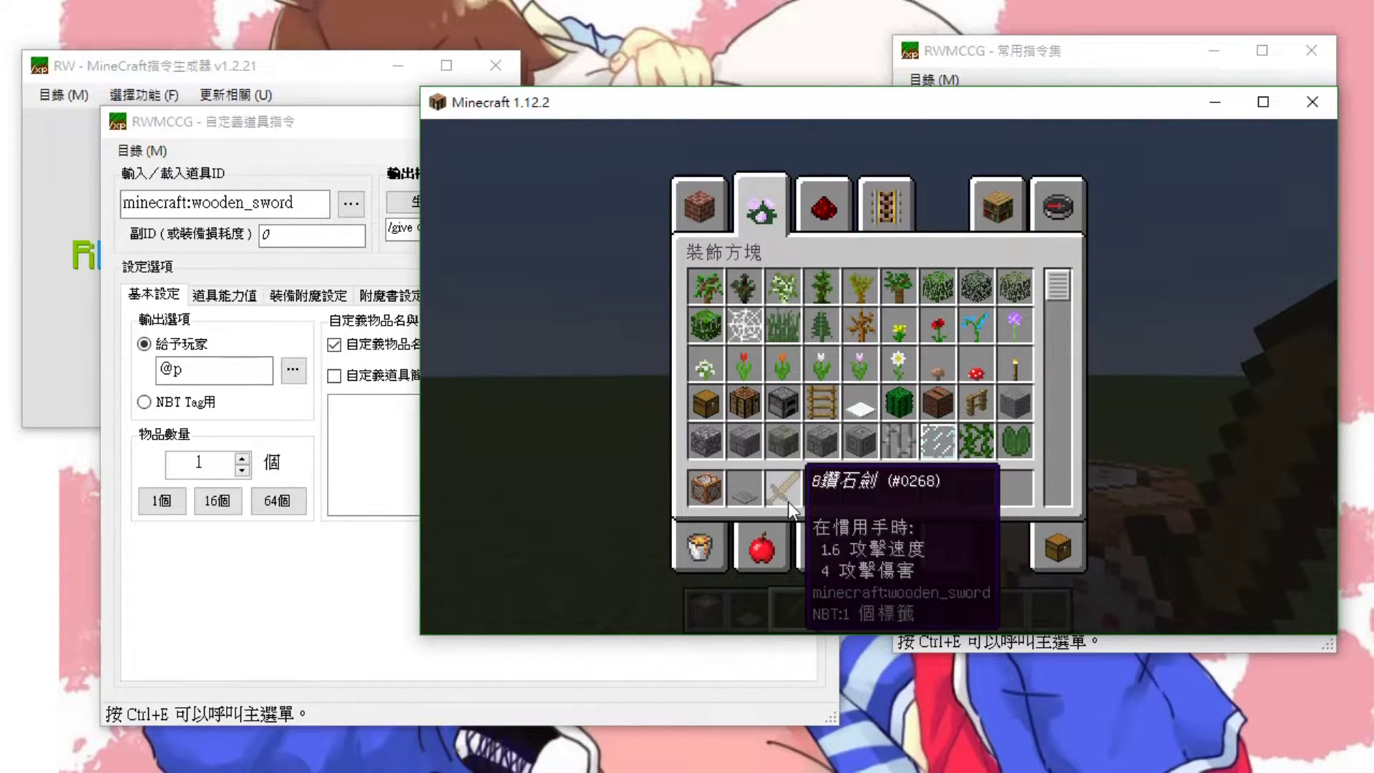
pyautogui.press('e')
pyautogui.press('e')
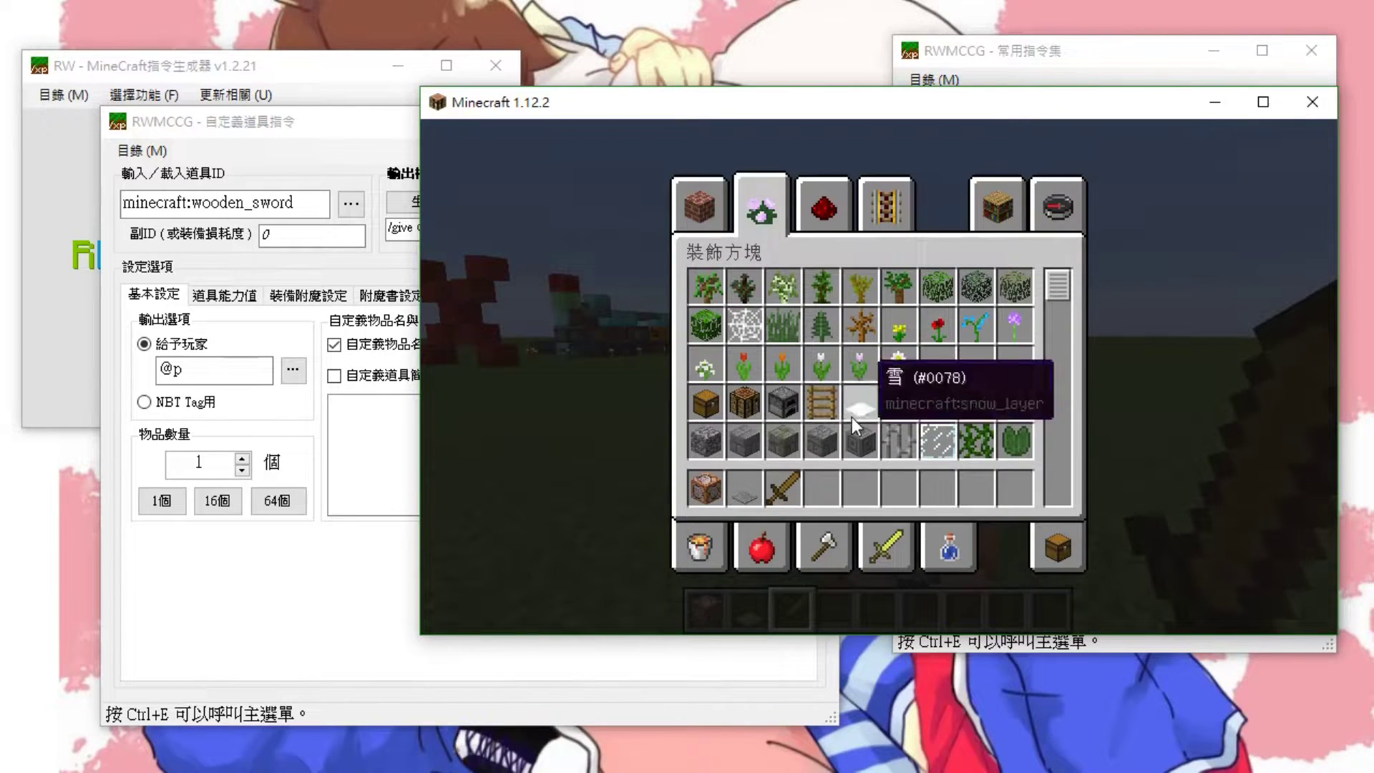
pyautogui.click(780, 490)
pyautogui.press('e')
# - Clear the rain in the game world with the command /weather clear
pyautogui.press('t')
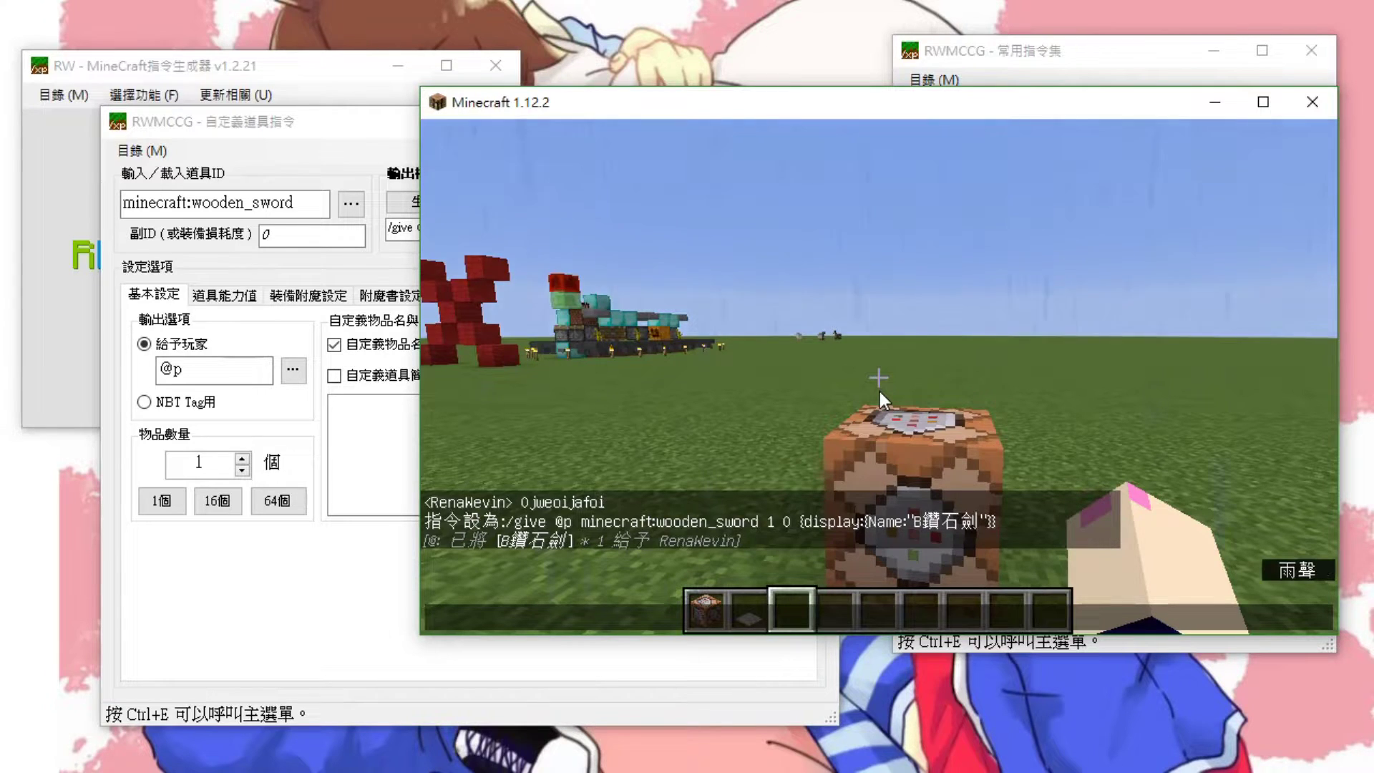
pyautogui.write('/weather clear')
pyautogui.press('Return')
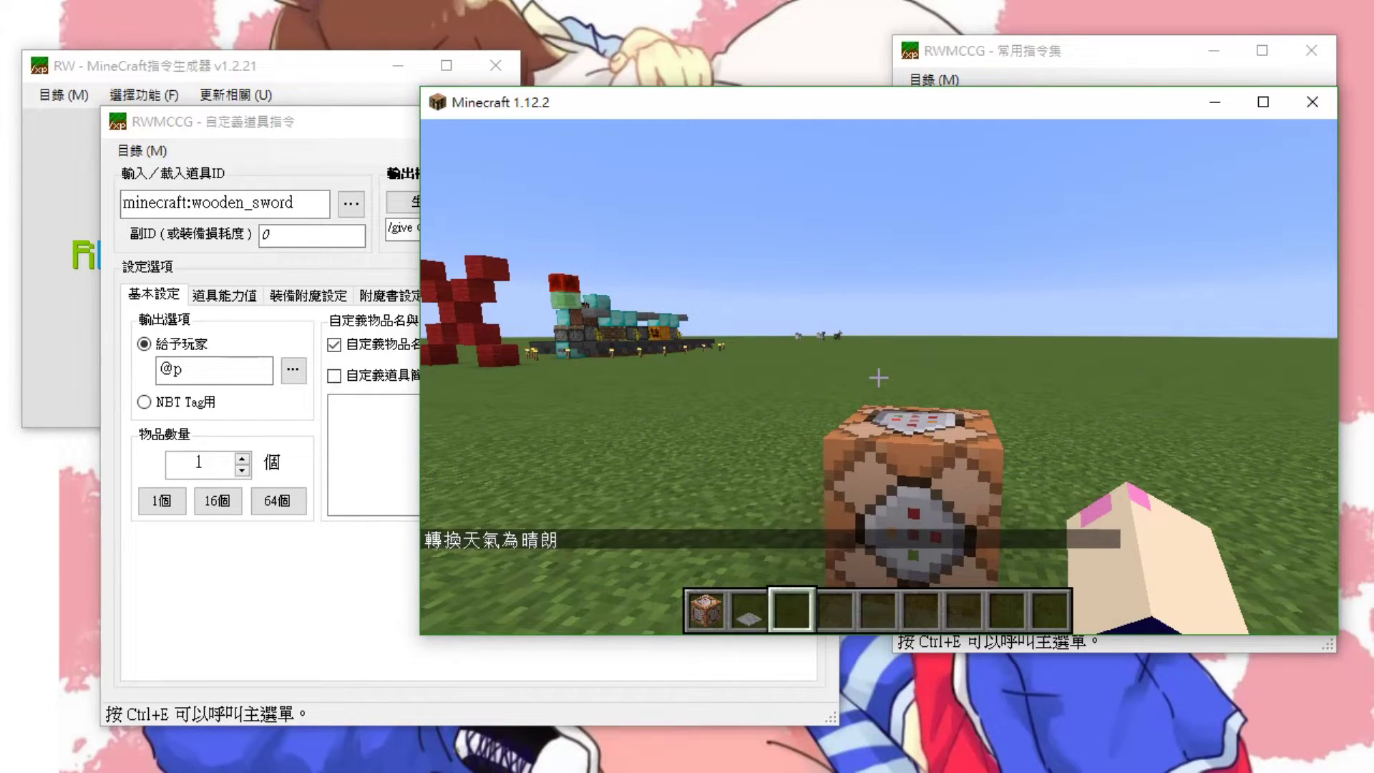
pyautogui.press('t')
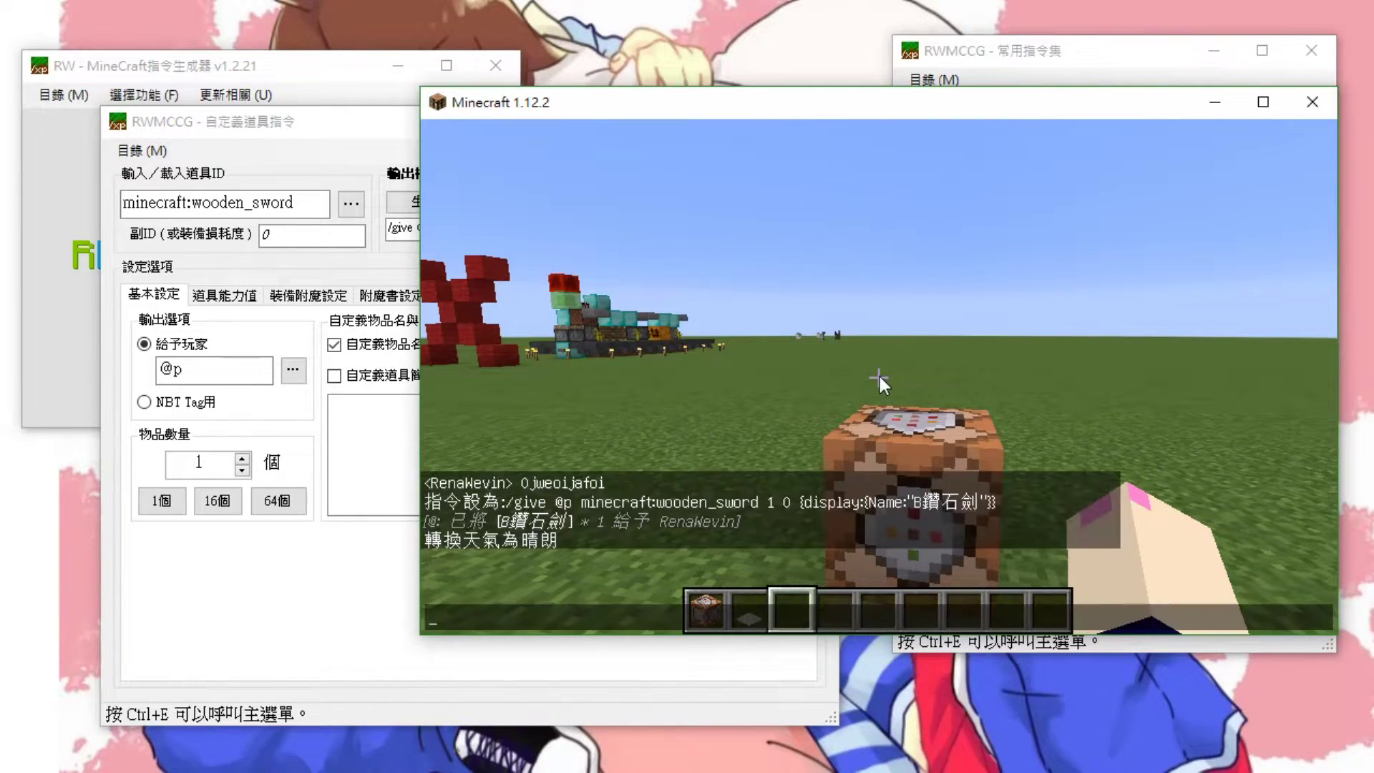
pyautogui.write('notepad++')
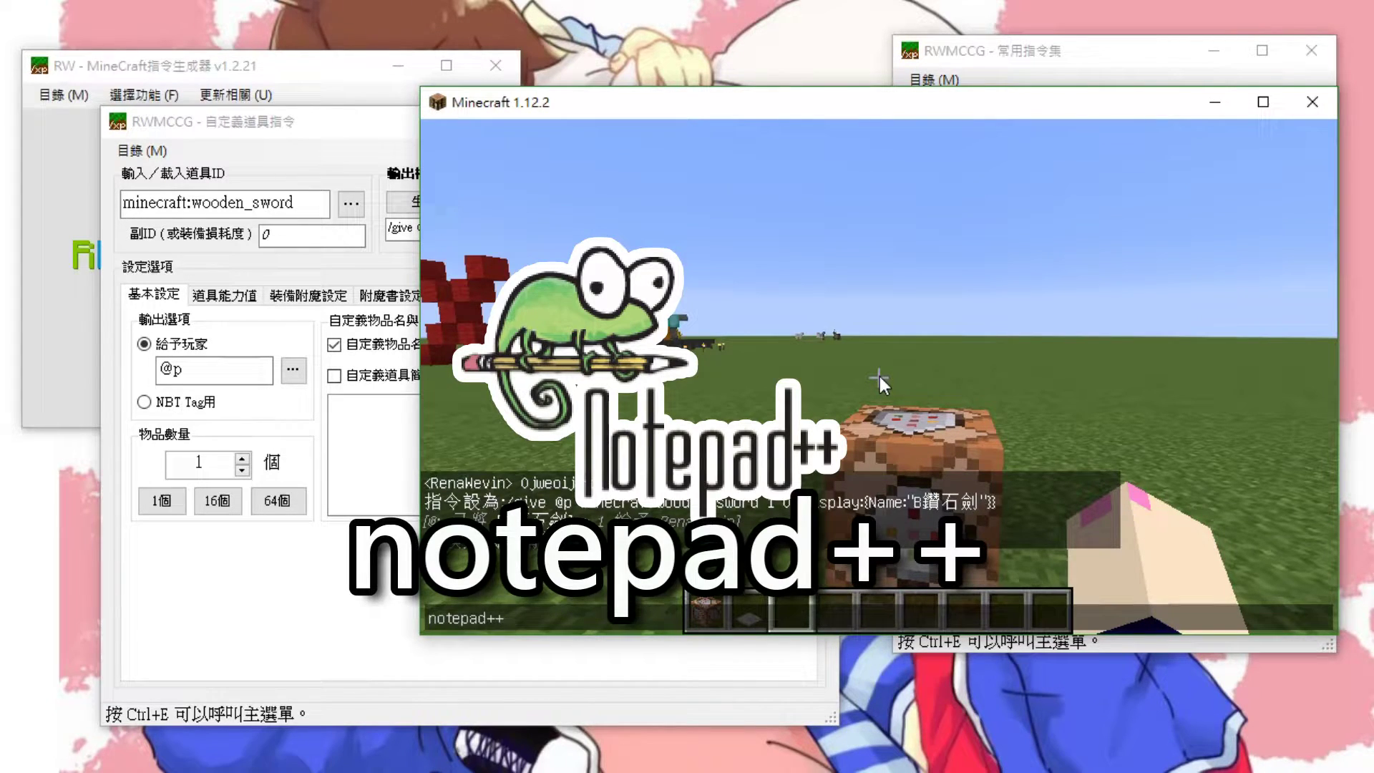
pyautogui.press('Escape')
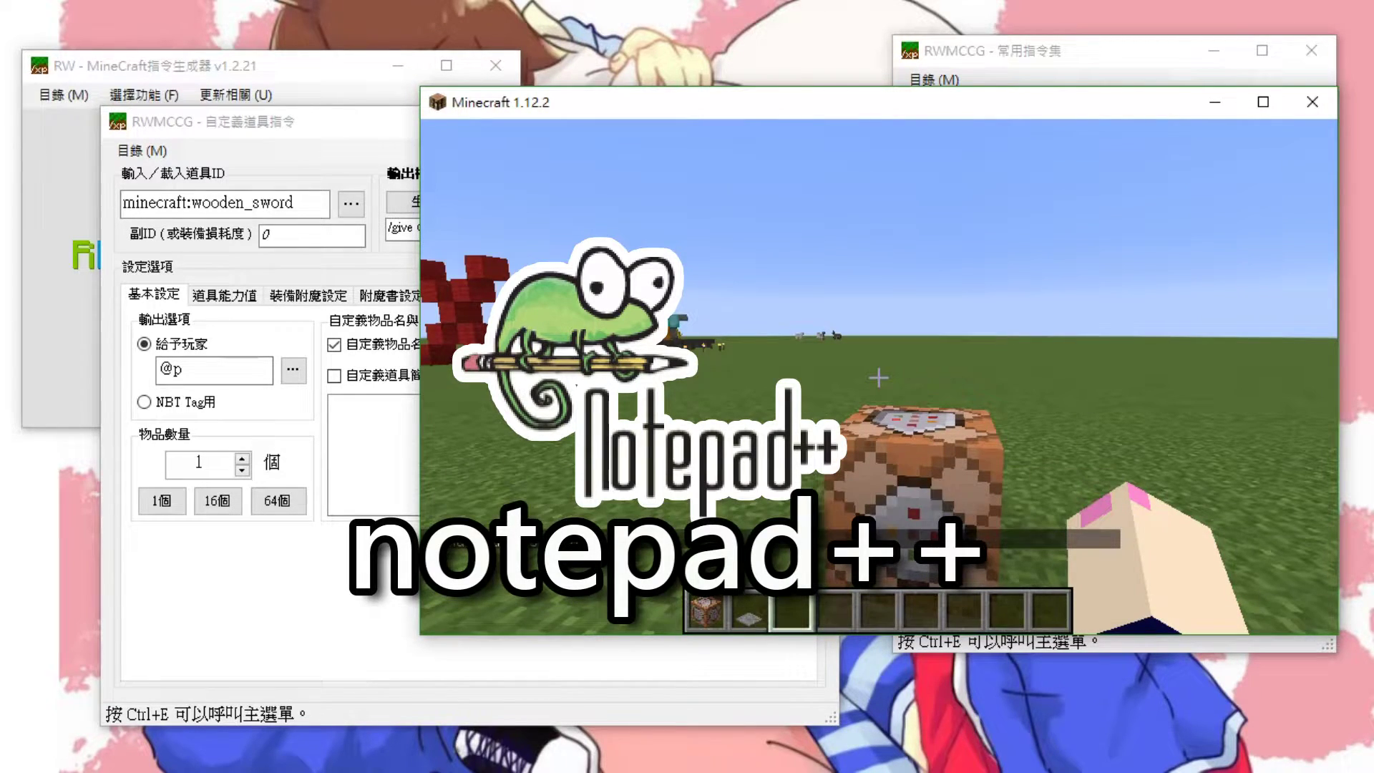
# - Release the cursor from the game and switch to the empty document new 1 in Notepad++
pyautogui.press('t')
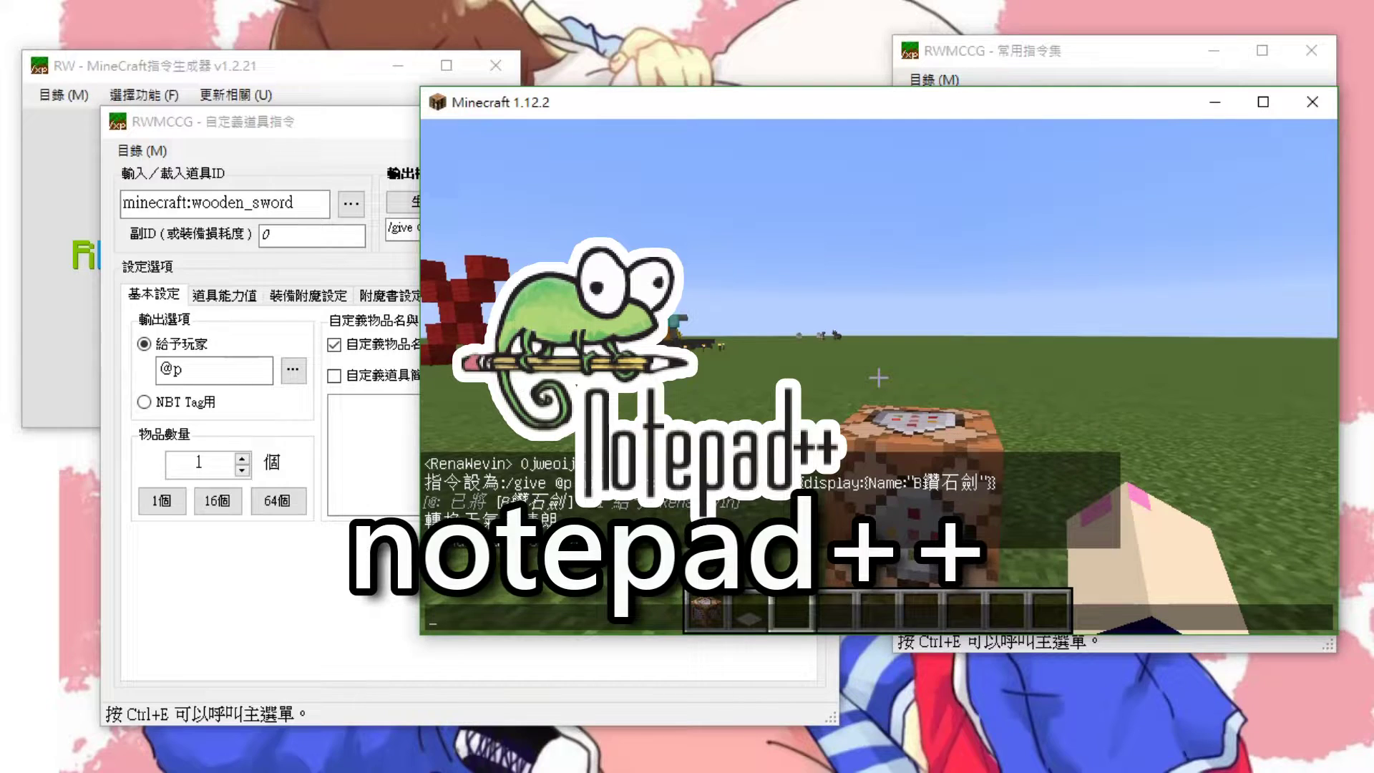
pyautogui.hotkey('alt', 'Tab')
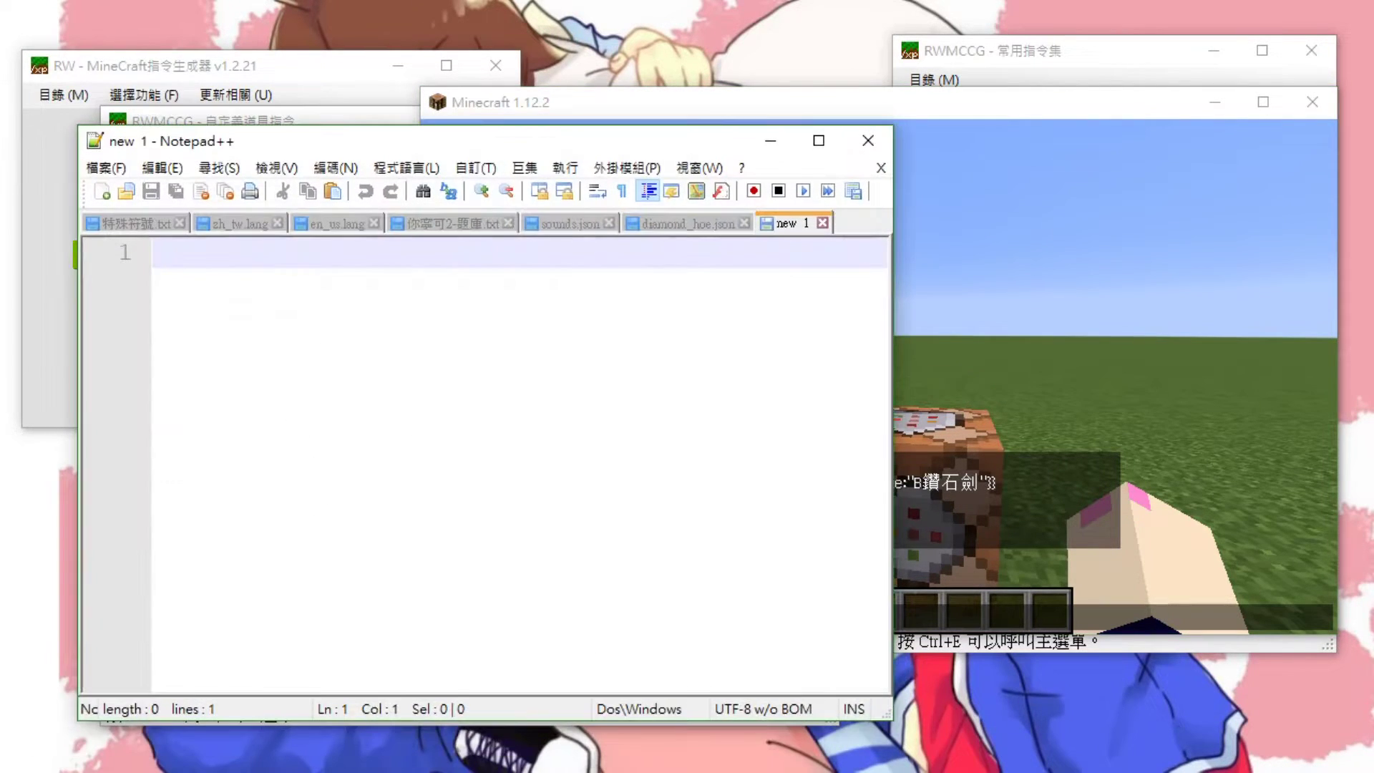
pyautogui.click(465, 394)
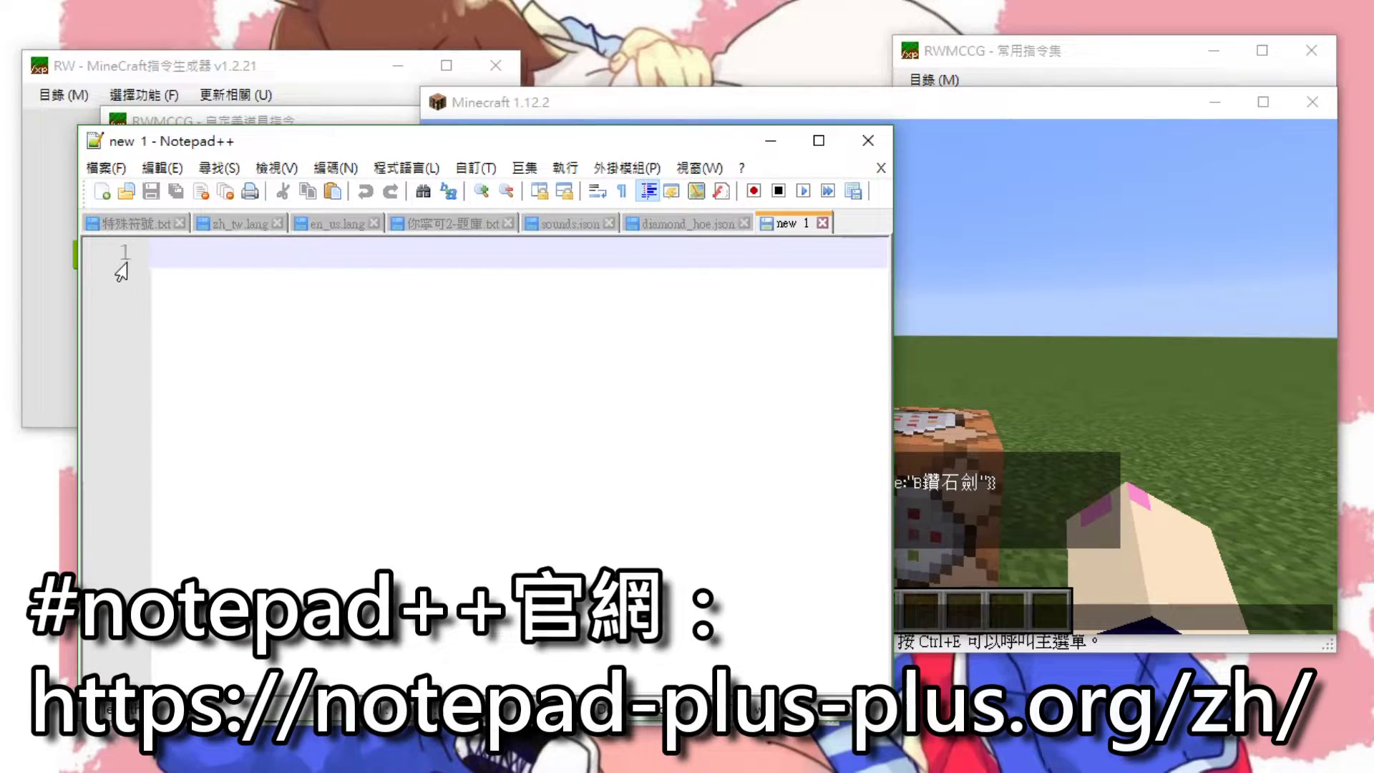
# - Open the Windows Notepad (記事本), move its window aside from the Notepad++ window and close it
pyautogui.hotkey('alt', 'Tab')
pyautogui.press('super')
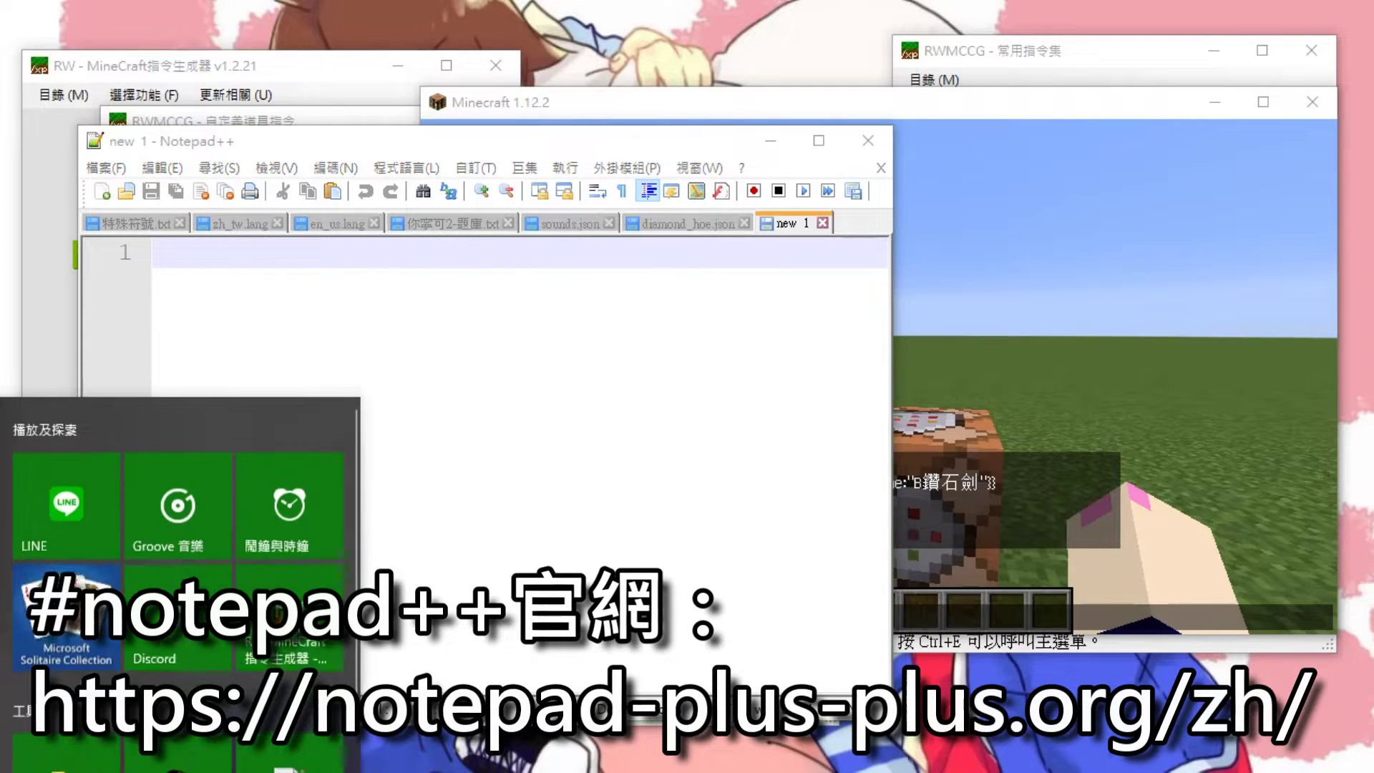
pyautogui.write('notepad')
pyautogui.press('Return')
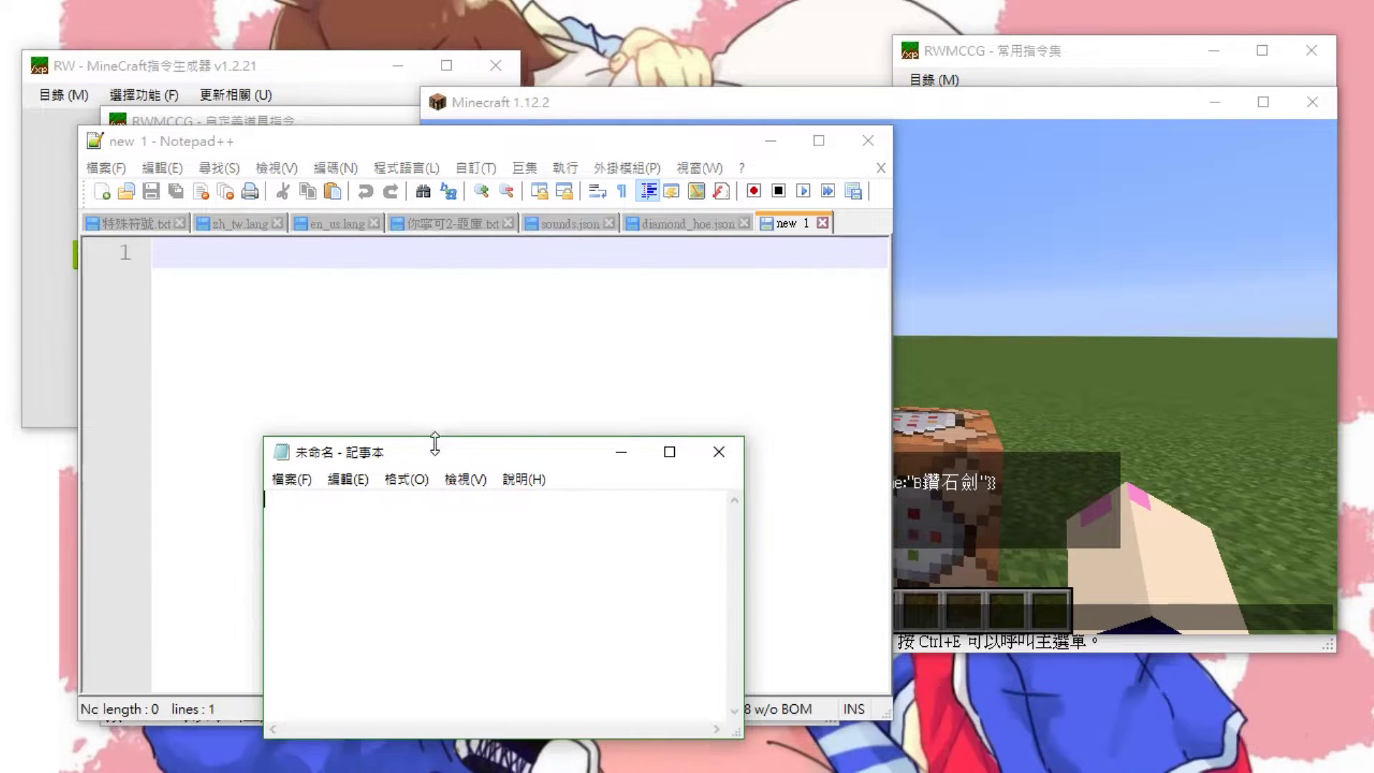
pyautogui.moveTo(434, 449); pyautogui.dragTo(863, 287)
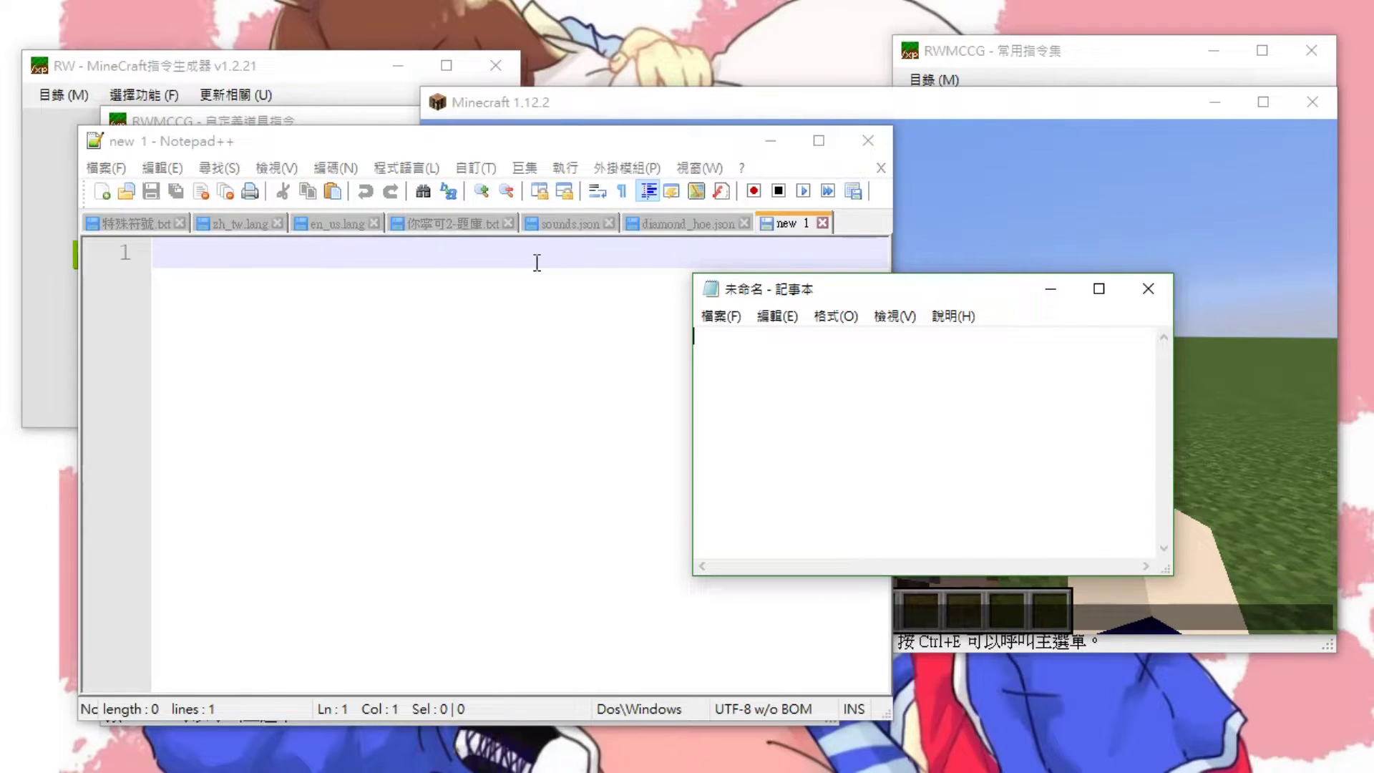
pyautogui.moveTo(824, 292); pyautogui.dragTo(934, 347)
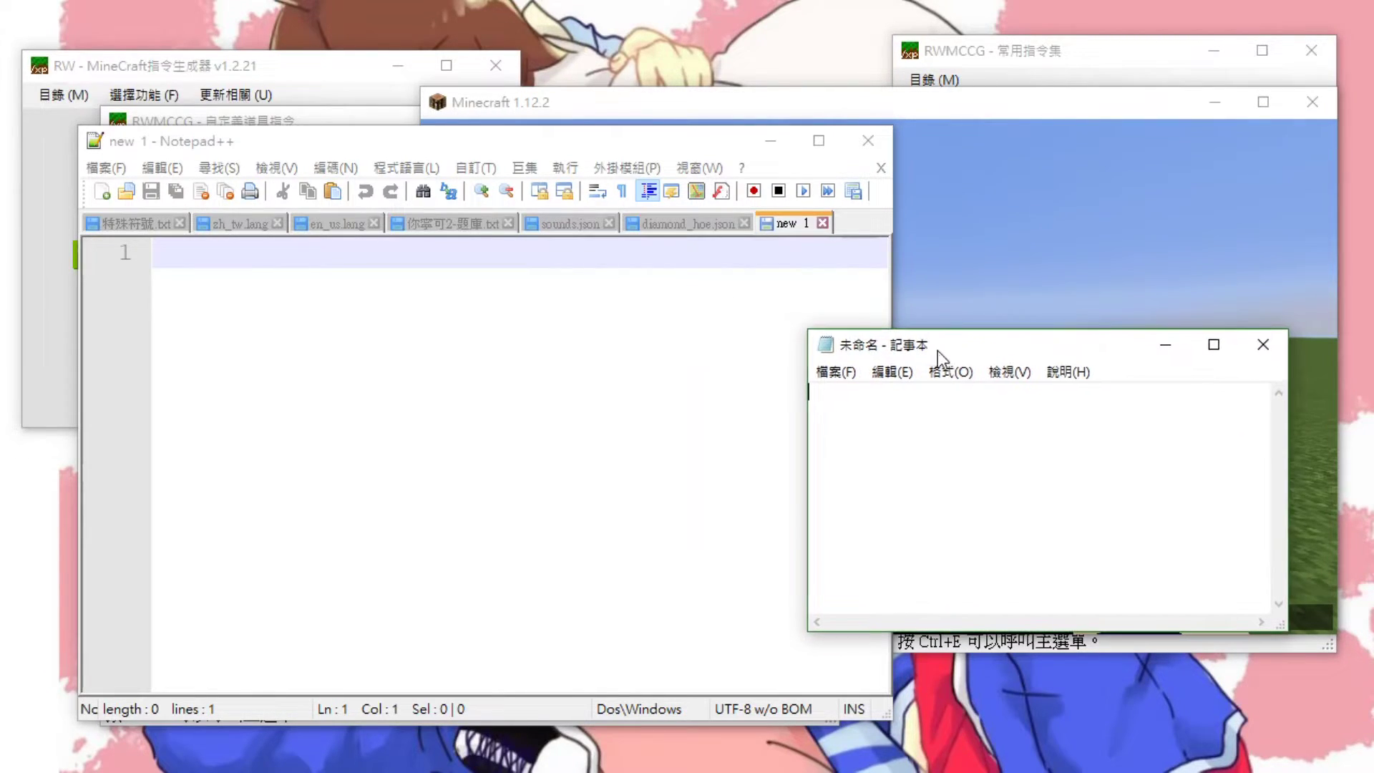
pyautogui.click(1261, 343)
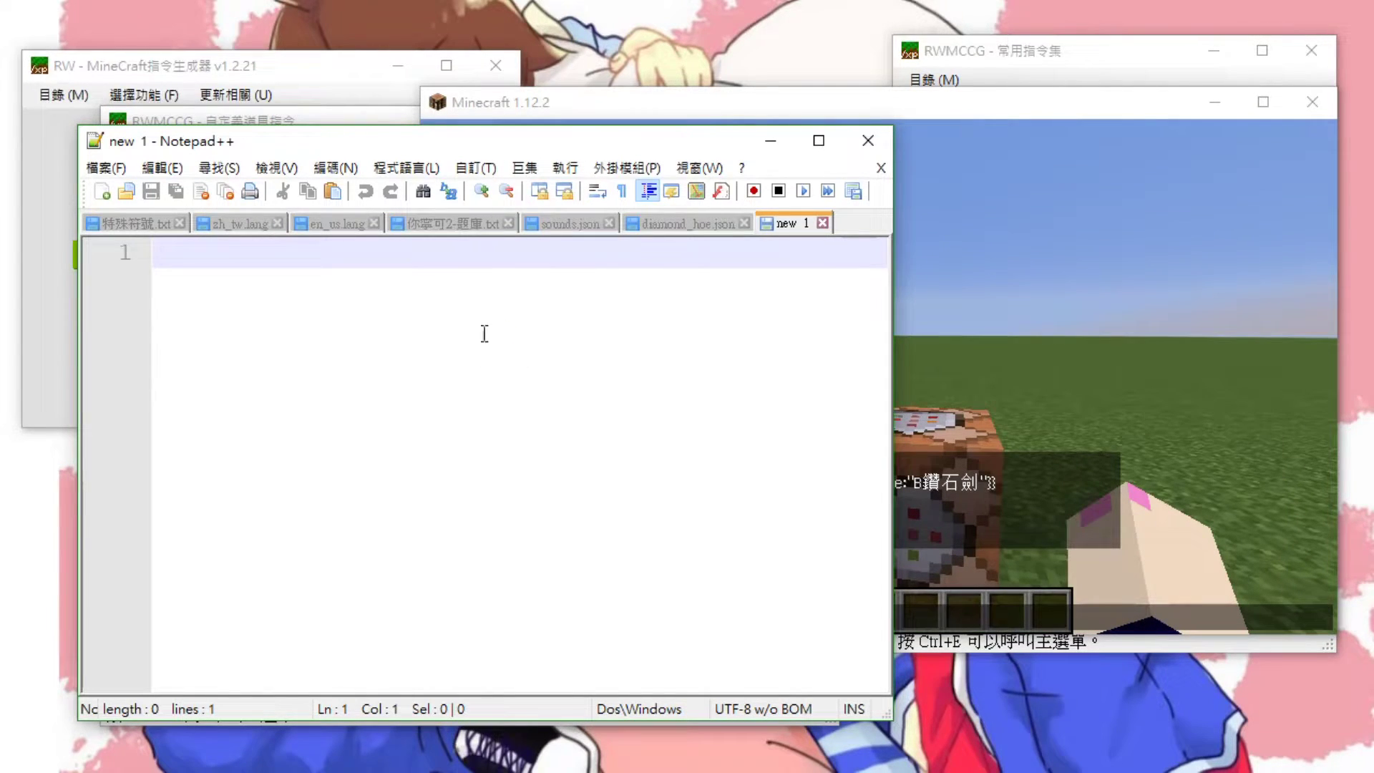
# - Move the Notepad++ window aside, copy the generated give command from the 自定義道具指令 tool and paste it into new 1
pyautogui.moveTo(371, 142); pyautogui.dragTo(592, 169)
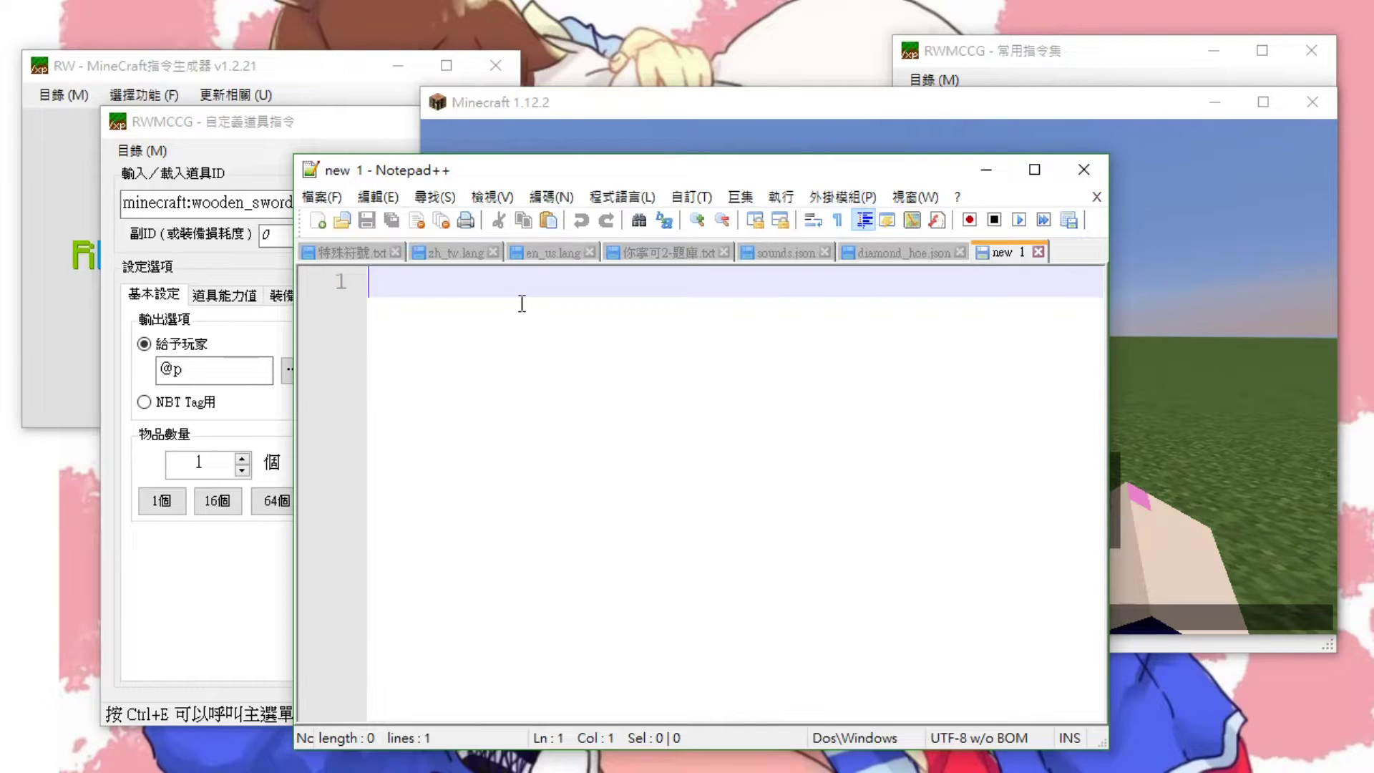
pyautogui.click(271, 141)
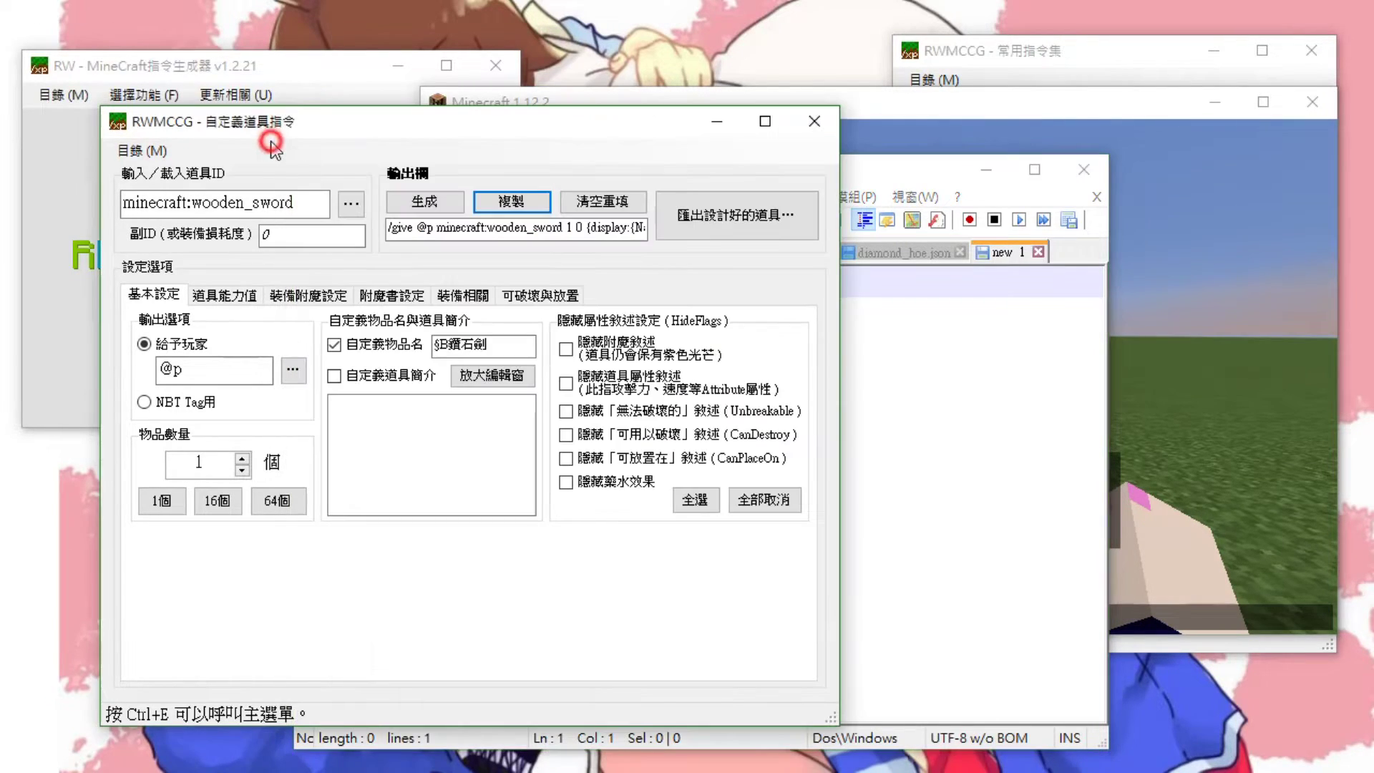
pyautogui.click(512, 202)
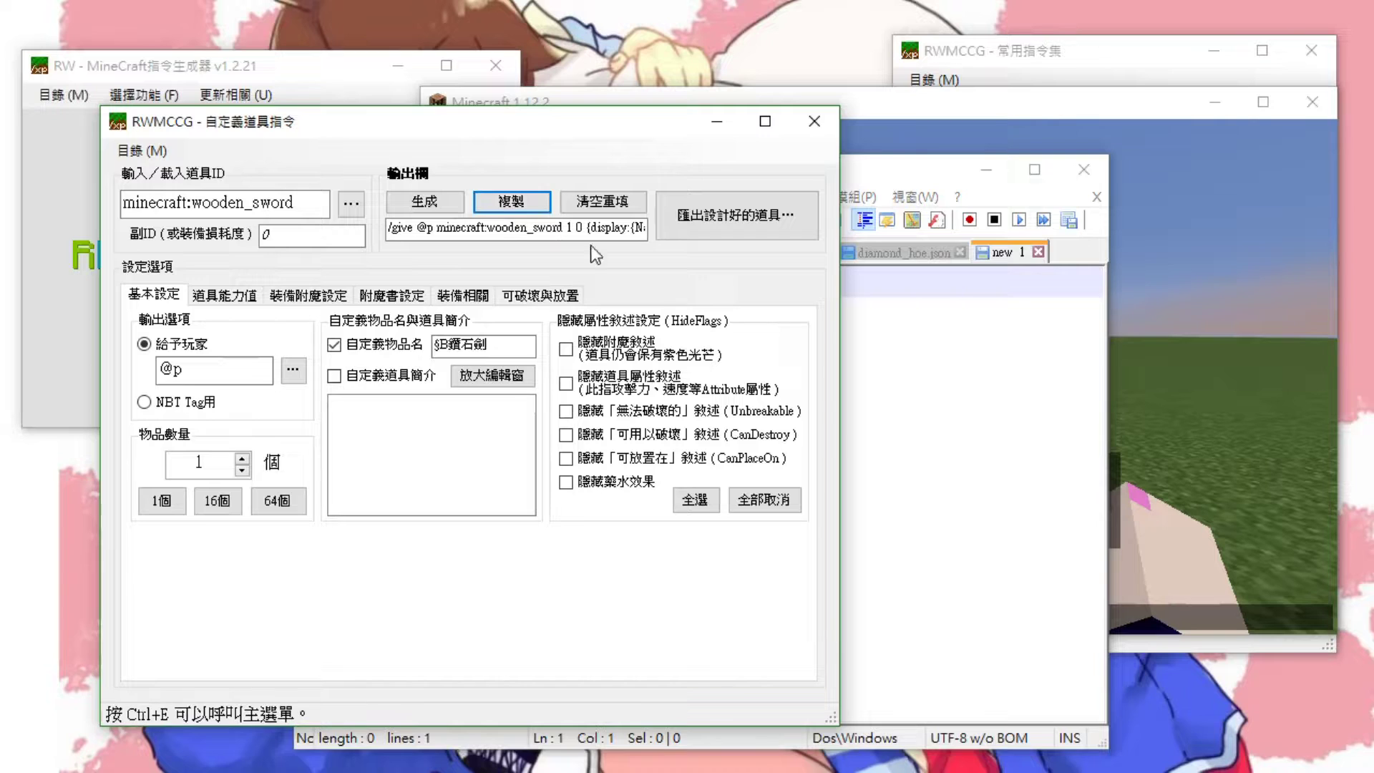
pyautogui.click(886, 365)
pyautogui.rightClick(424, 306)
pyautogui.click(472, 367)
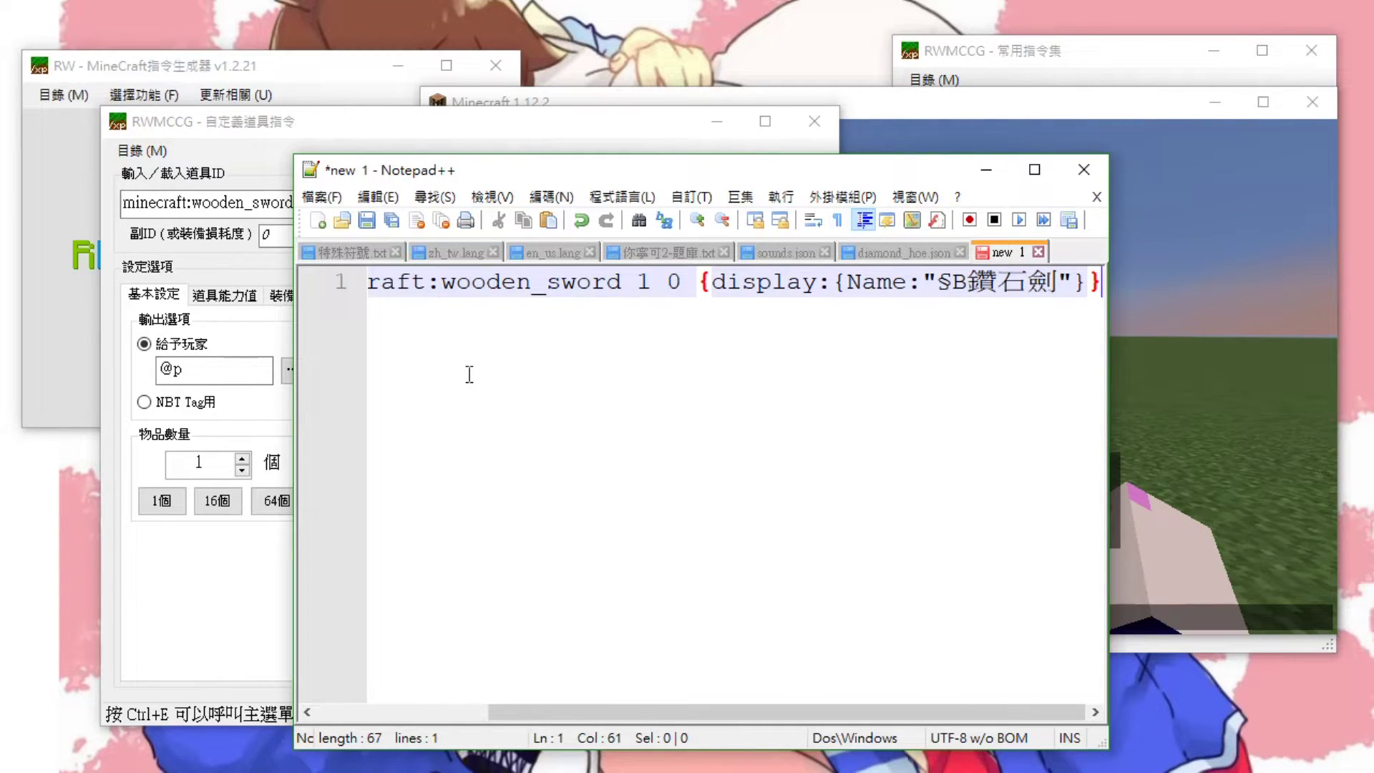
# - Remove the leading slash from the give command in the document new 1
pyautogui.moveTo(565, 712); pyautogui.dragTo(380, 715)
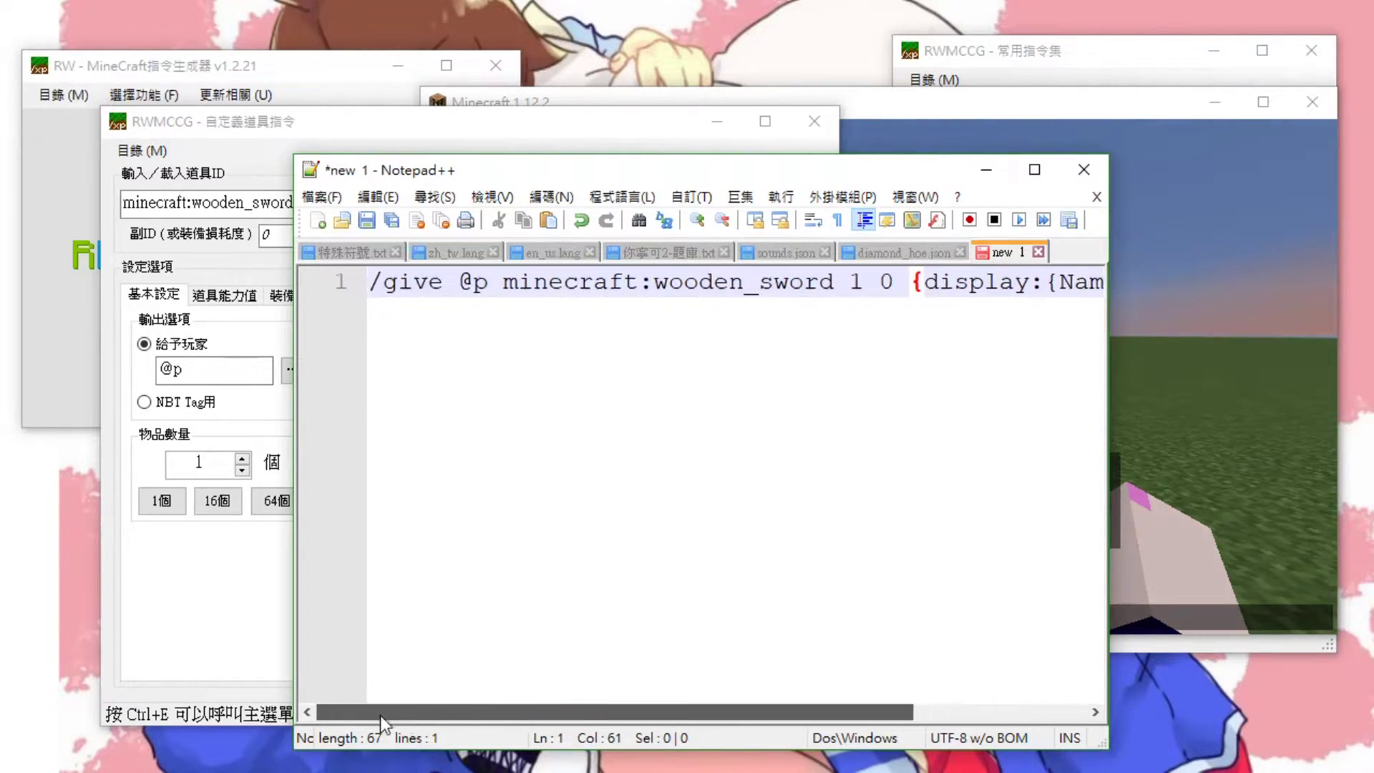
pyautogui.click(381, 280)
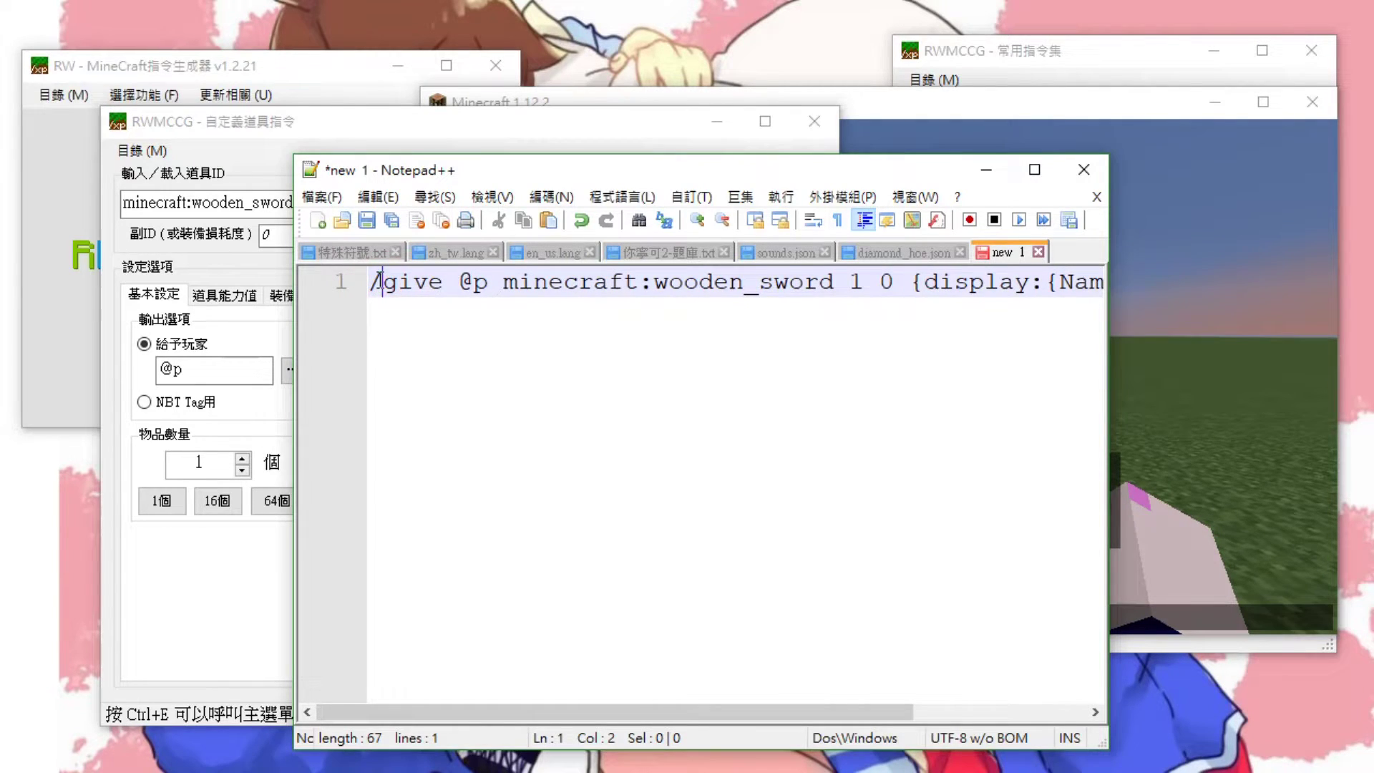
pyautogui.moveTo(387, 280); pyautogui.dragTo(358, 281)
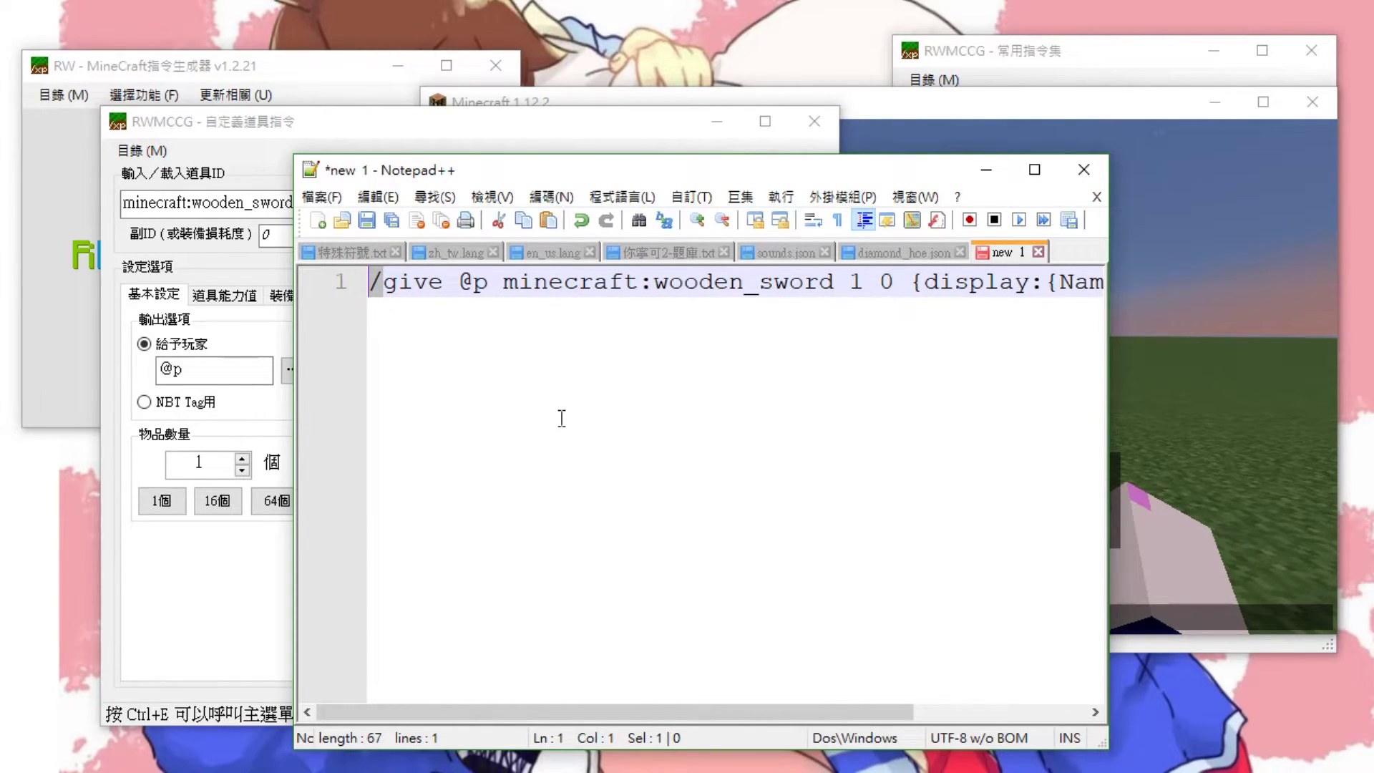
pyautogui.press('BackSpace')
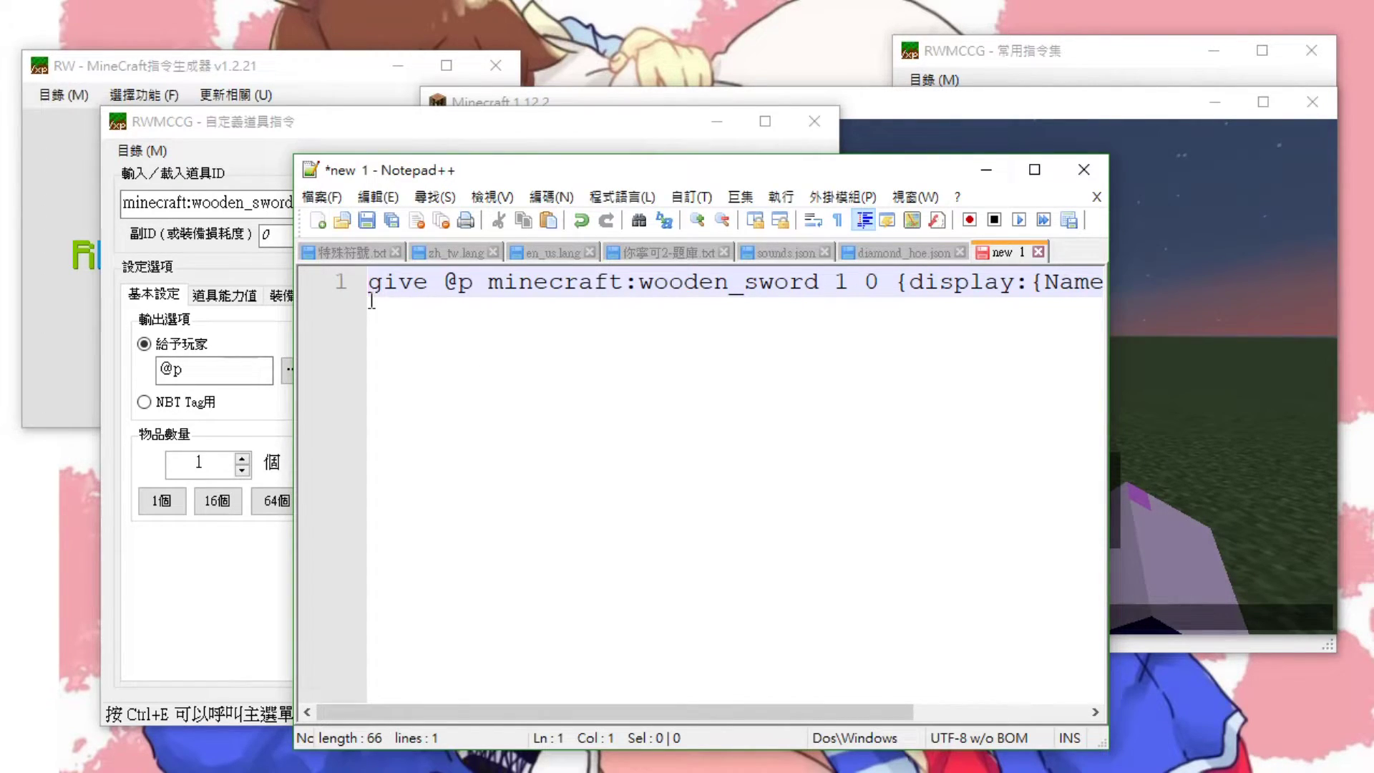
pyautogui.write('/')
pyautogui.press('BackSpace')
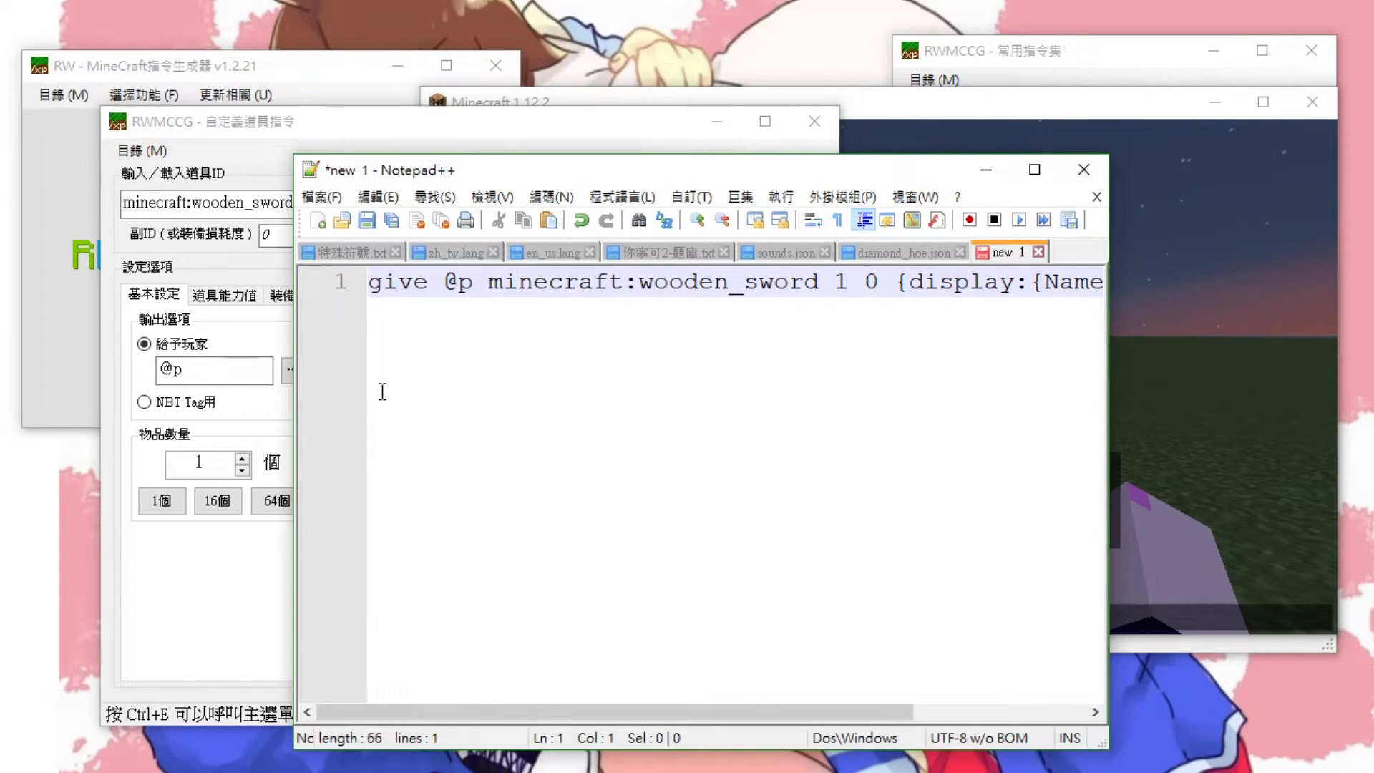
# - Highlight the § sign in the sword's display name to examine the special character
pyautogui.click(627, 715)
pyautogui.moveTo(734, 714); pyautogui.dragTo(960, 716)
pyautogui.moveTo(923, 283); pyautogui.dragTo(935, 282)
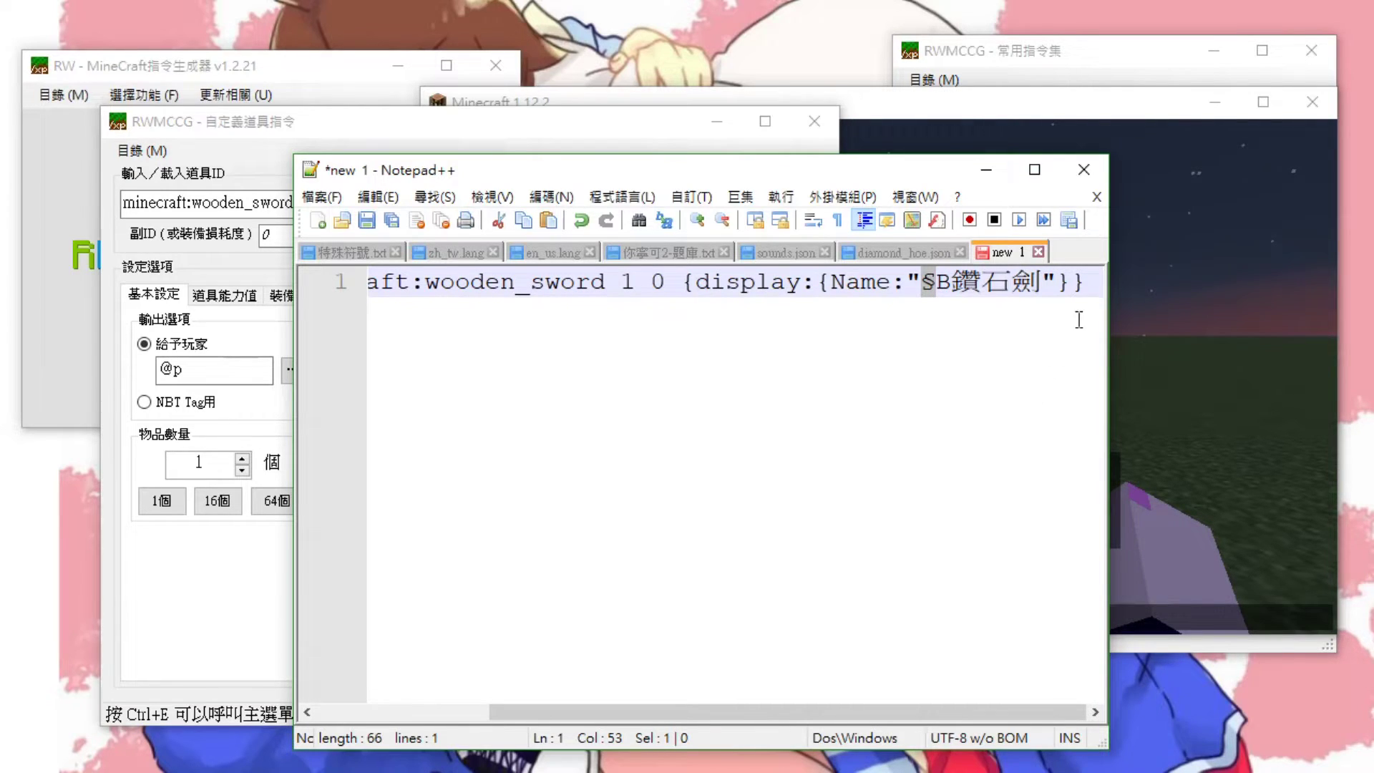
pyautogui.click(1088, 292)
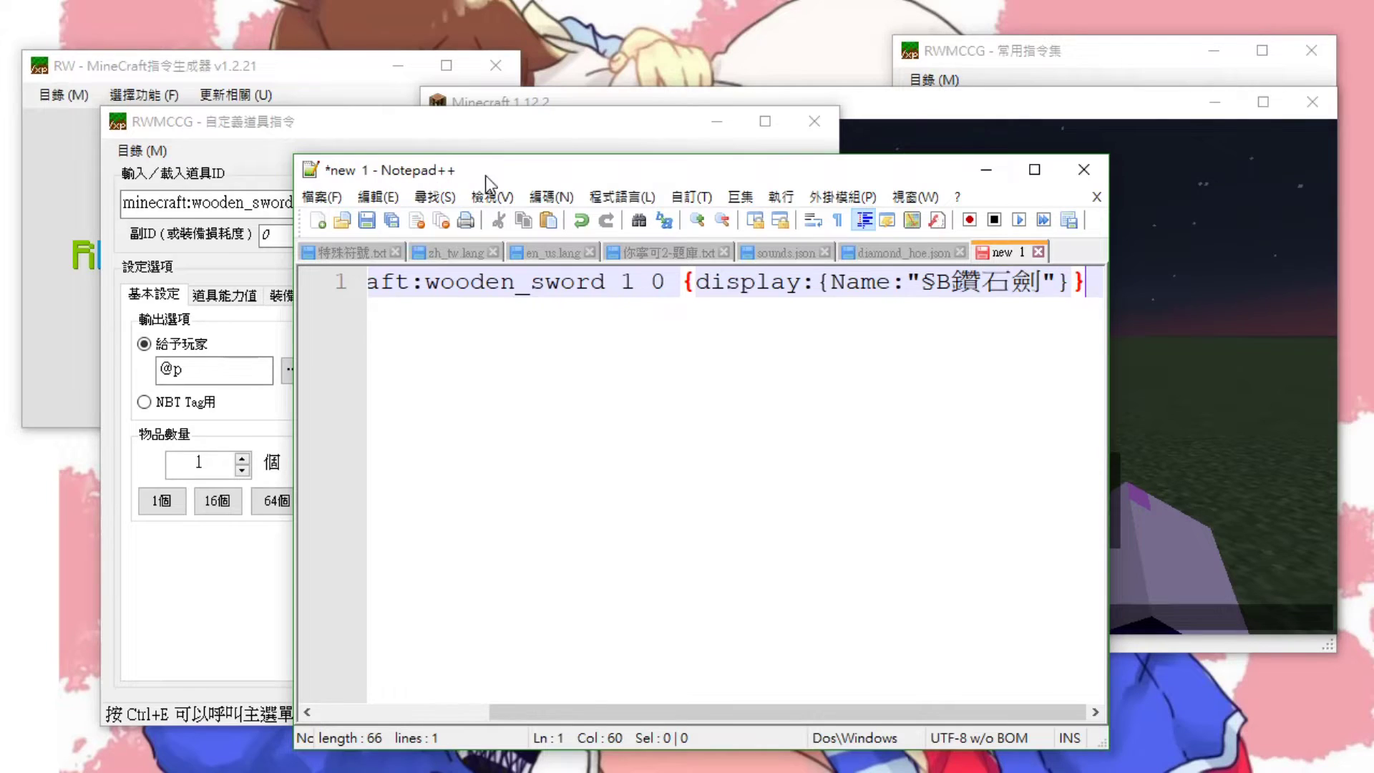
# - Convert the document's encoding to ANSI and back to UTF-8 without BOM, and review the encoding options
pyautogui.click(538, 198)
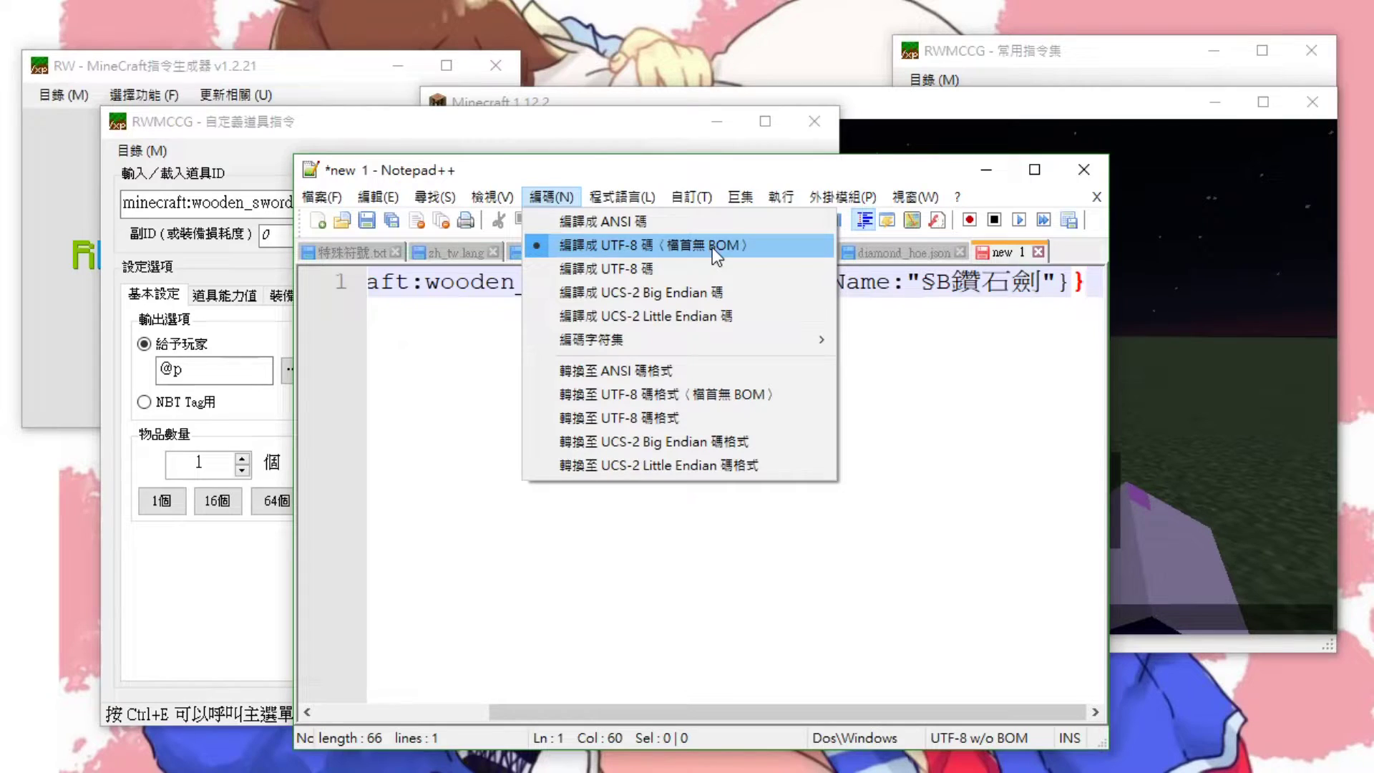
pyautogui.click(724, 370)
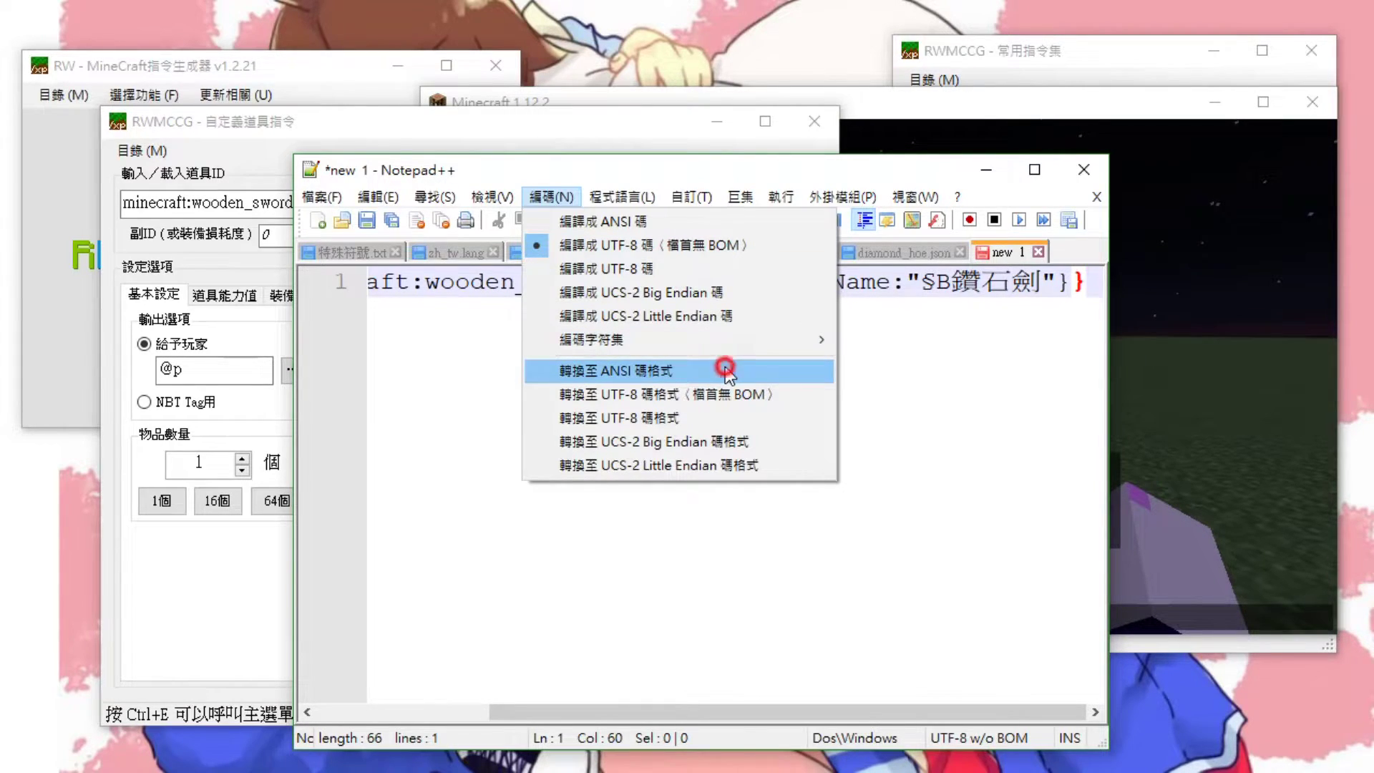
pyautogui.click(565, 204)
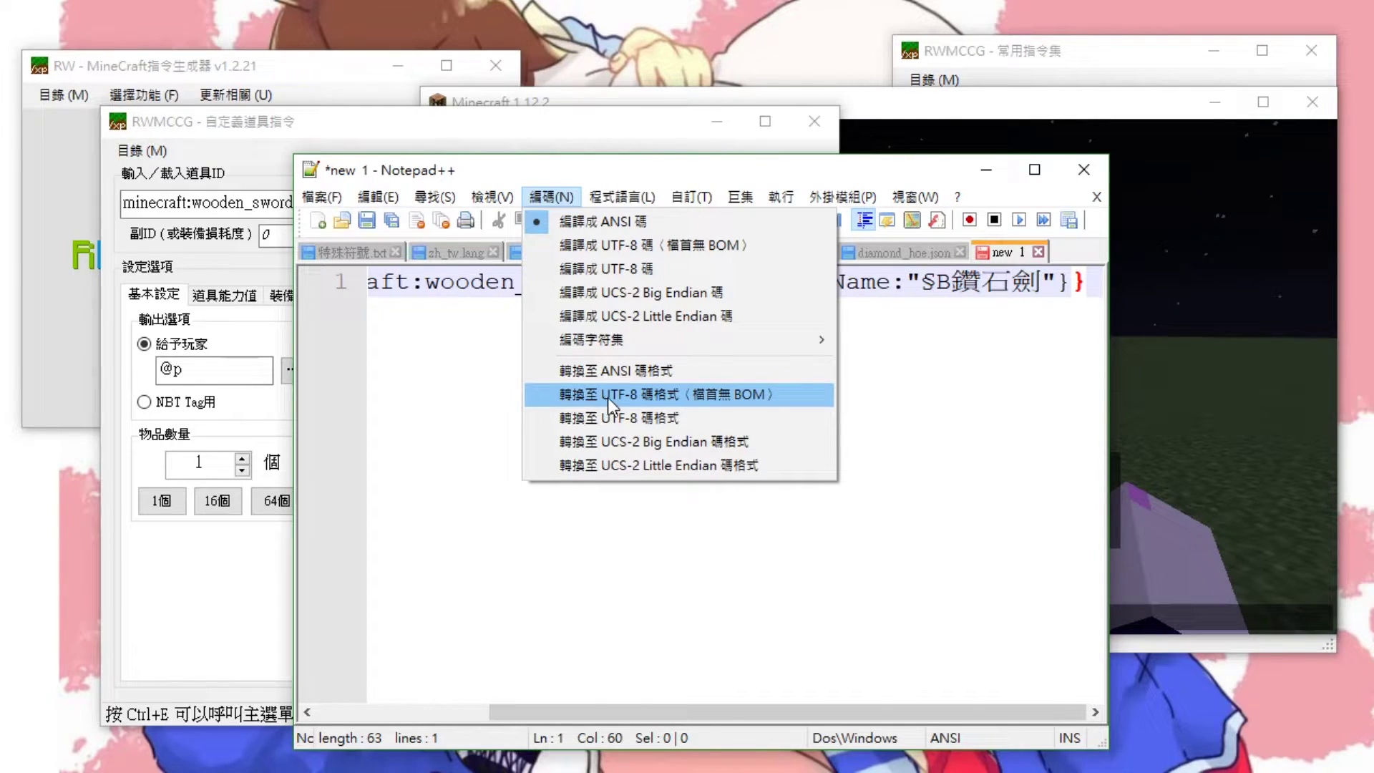
pyautogui.click(763, 394)
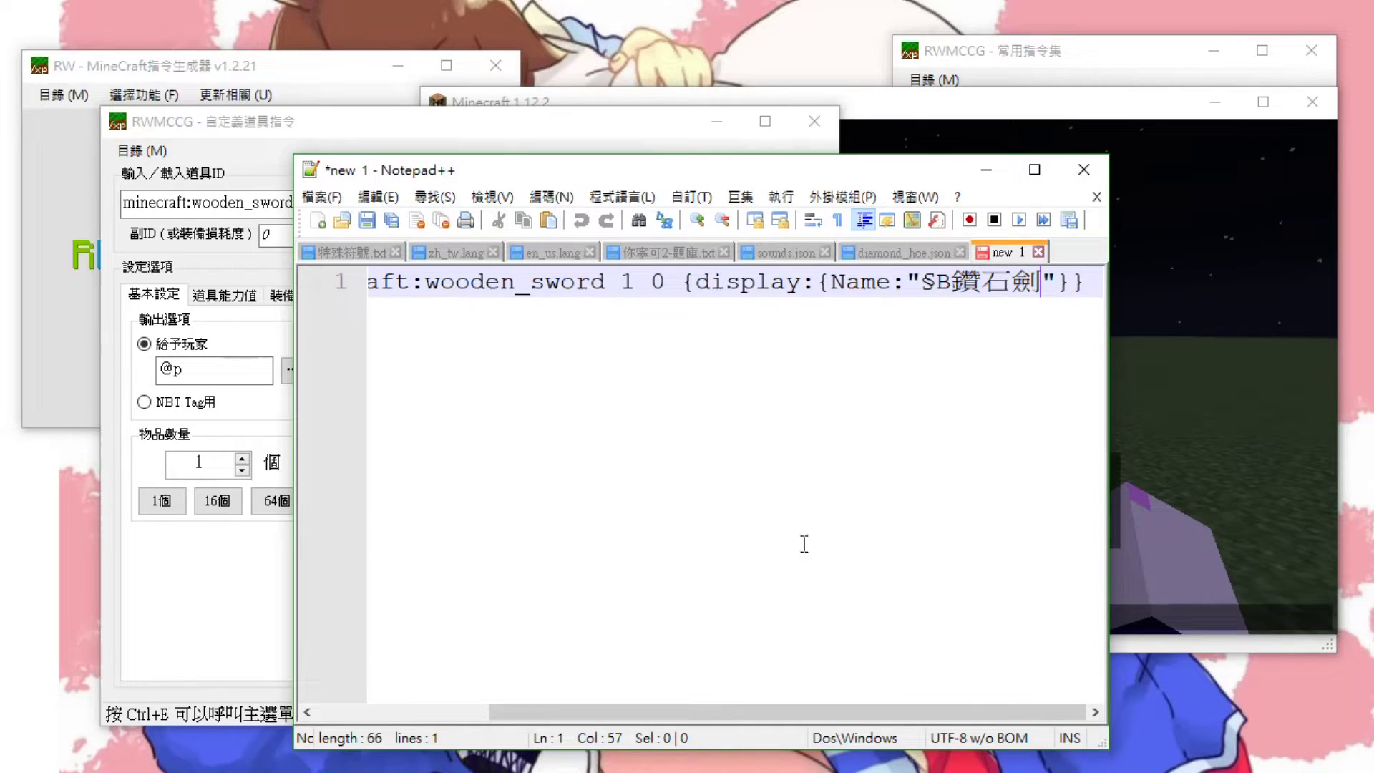
pyautogui.click(551, 196)
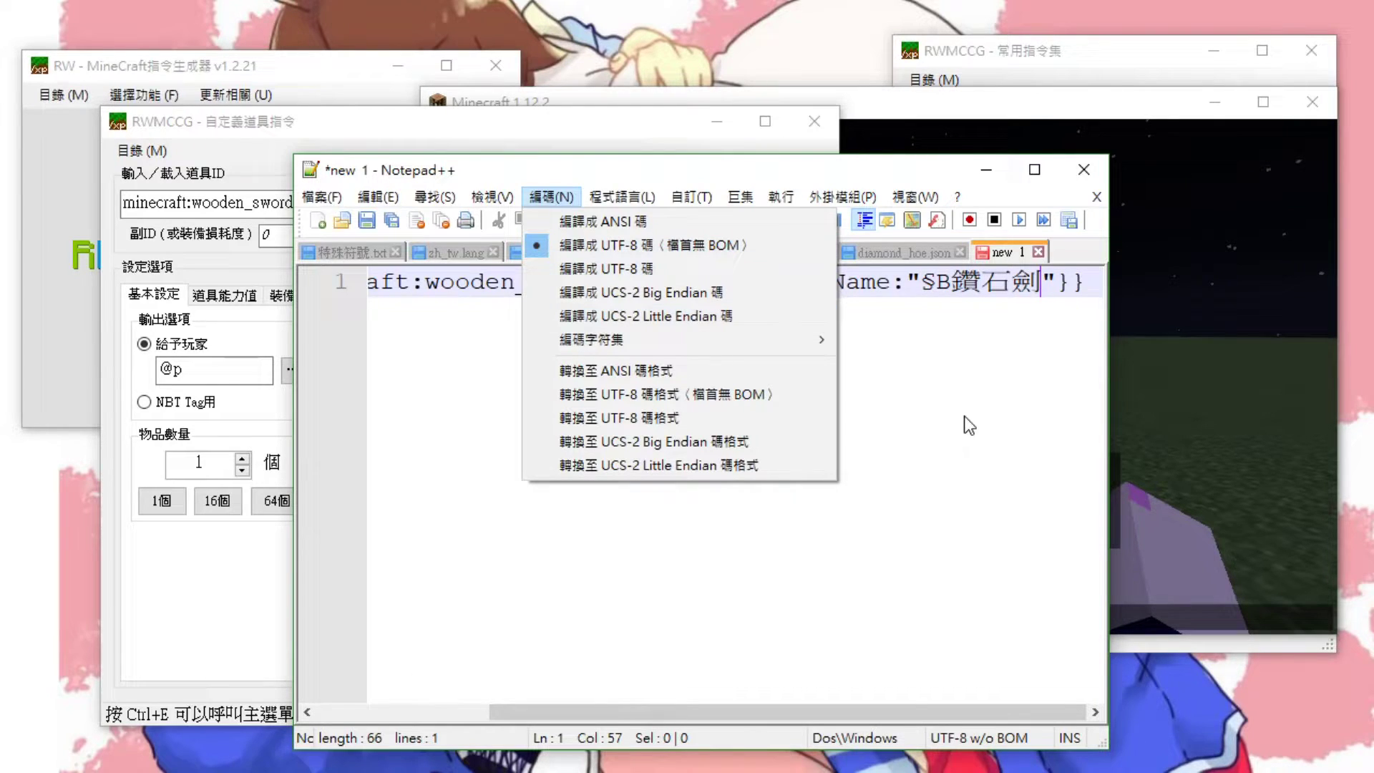
pyautogui.click(989, 407)
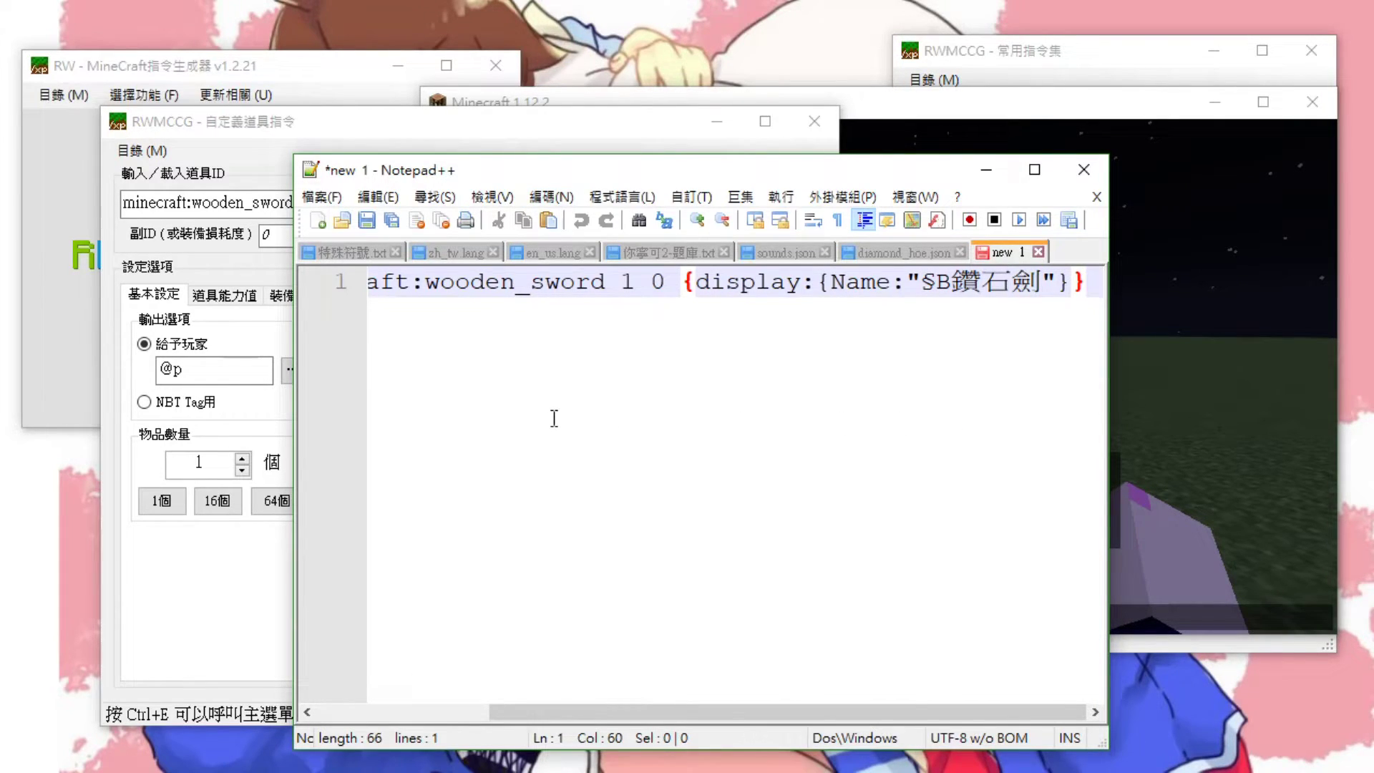
# - Save the document to the desktop as give.mcfunction with the file type All types (*.*)
pyautogui.click(315, 199)
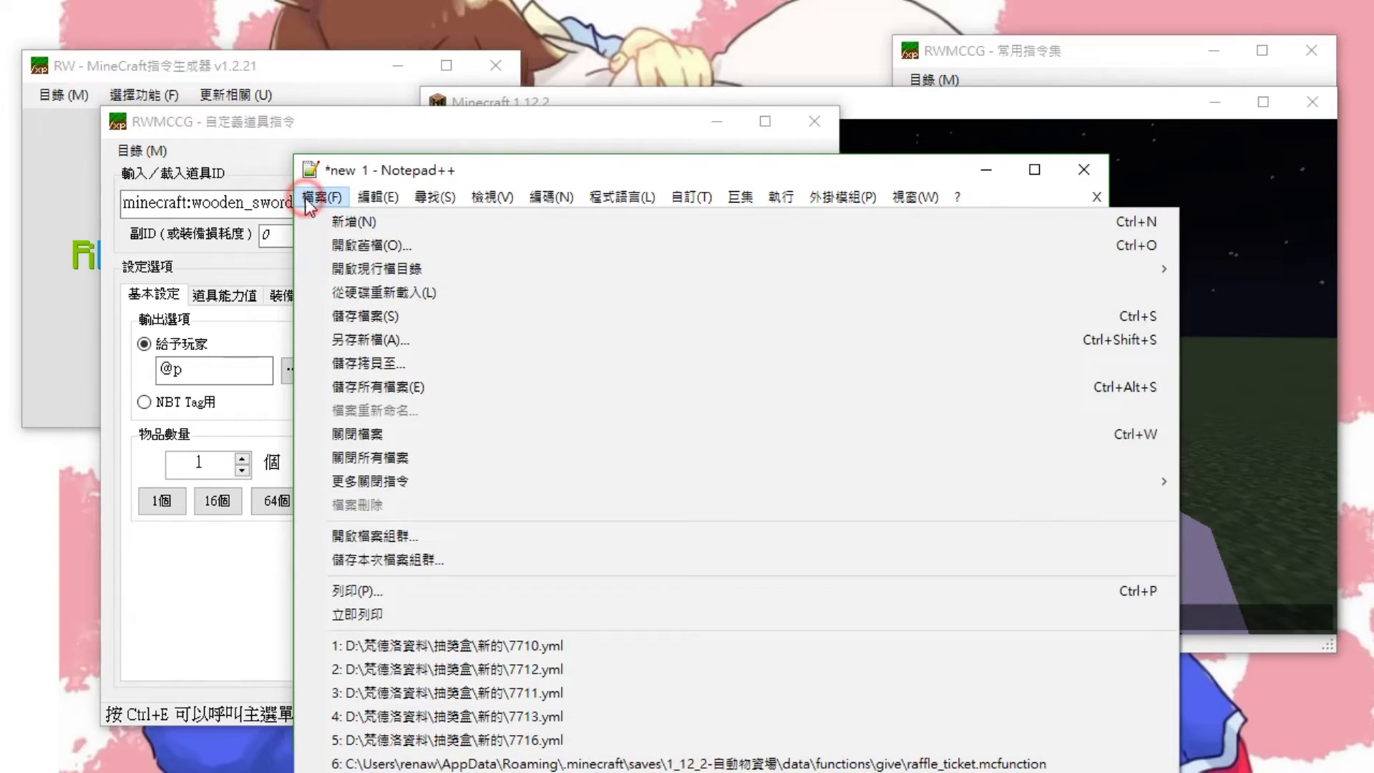
pyautogui.click(342, 315)
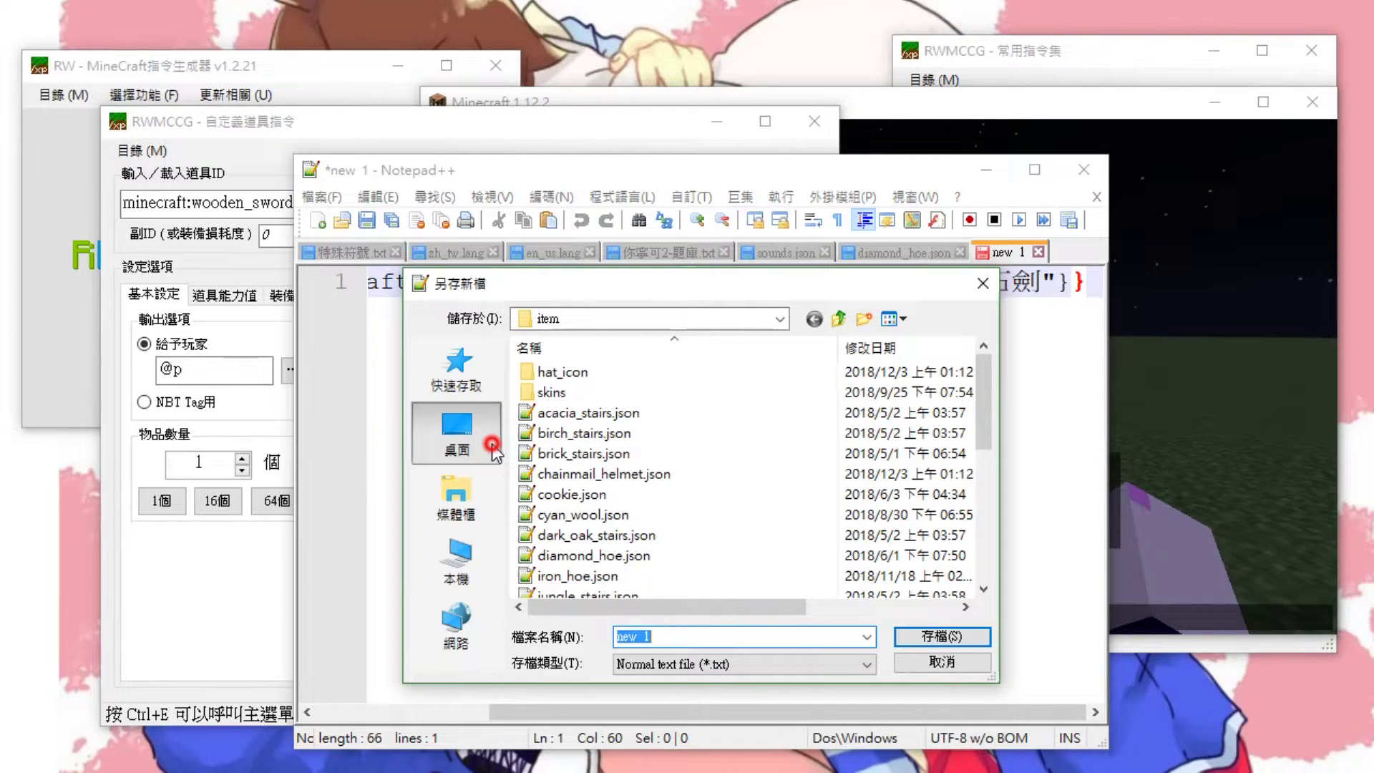
pyautogui.click(461, 433)
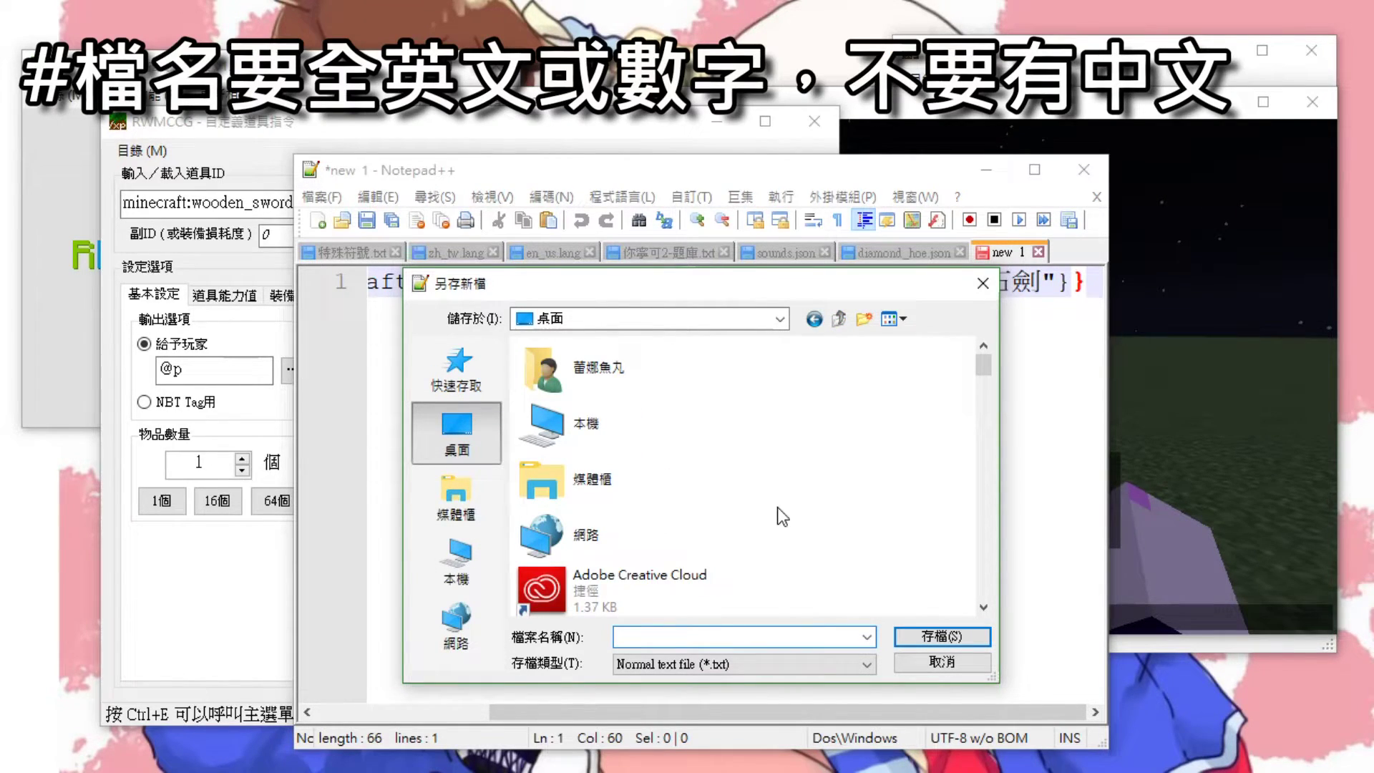
pyautogui.write('give')
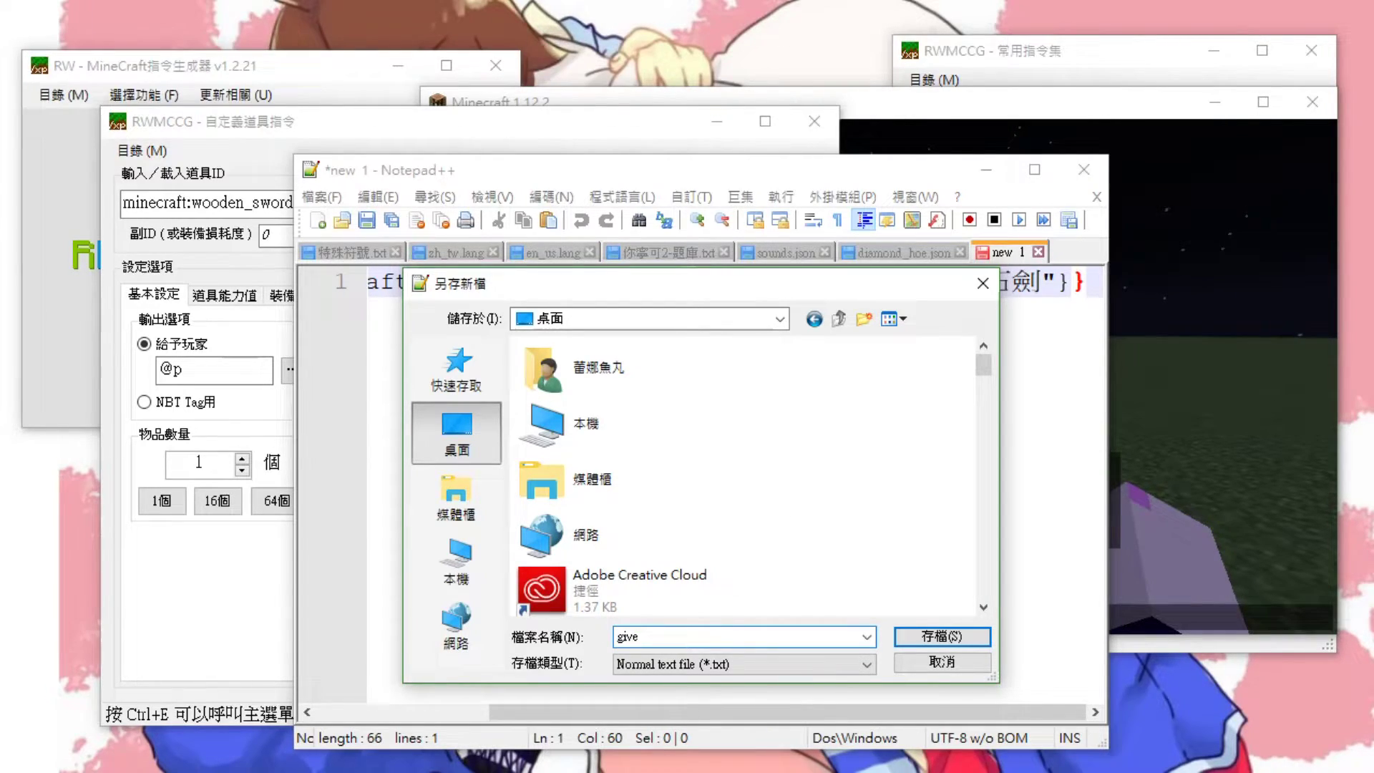
pyautogui.write('.mcfunction')
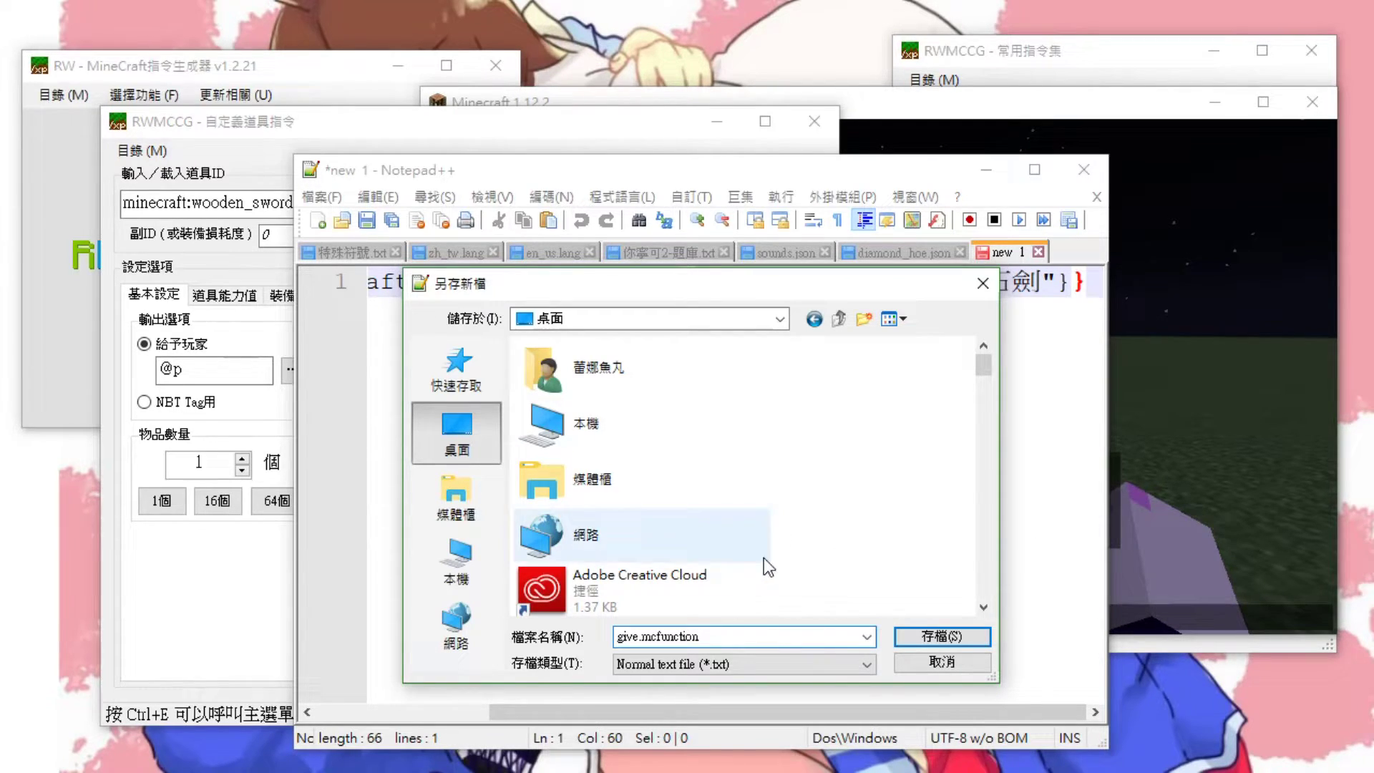
pyautogui.click(751, 661)
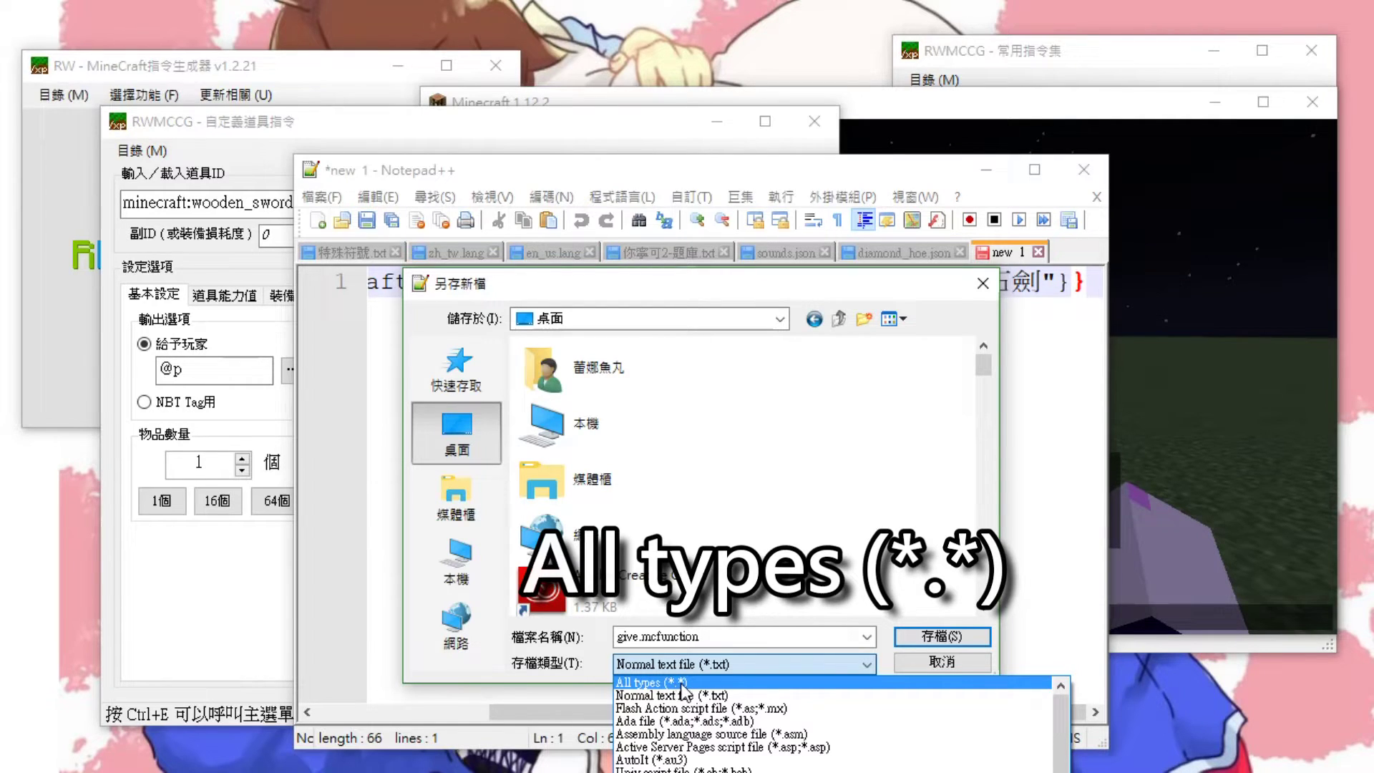
pyautogui.click(682, 683)
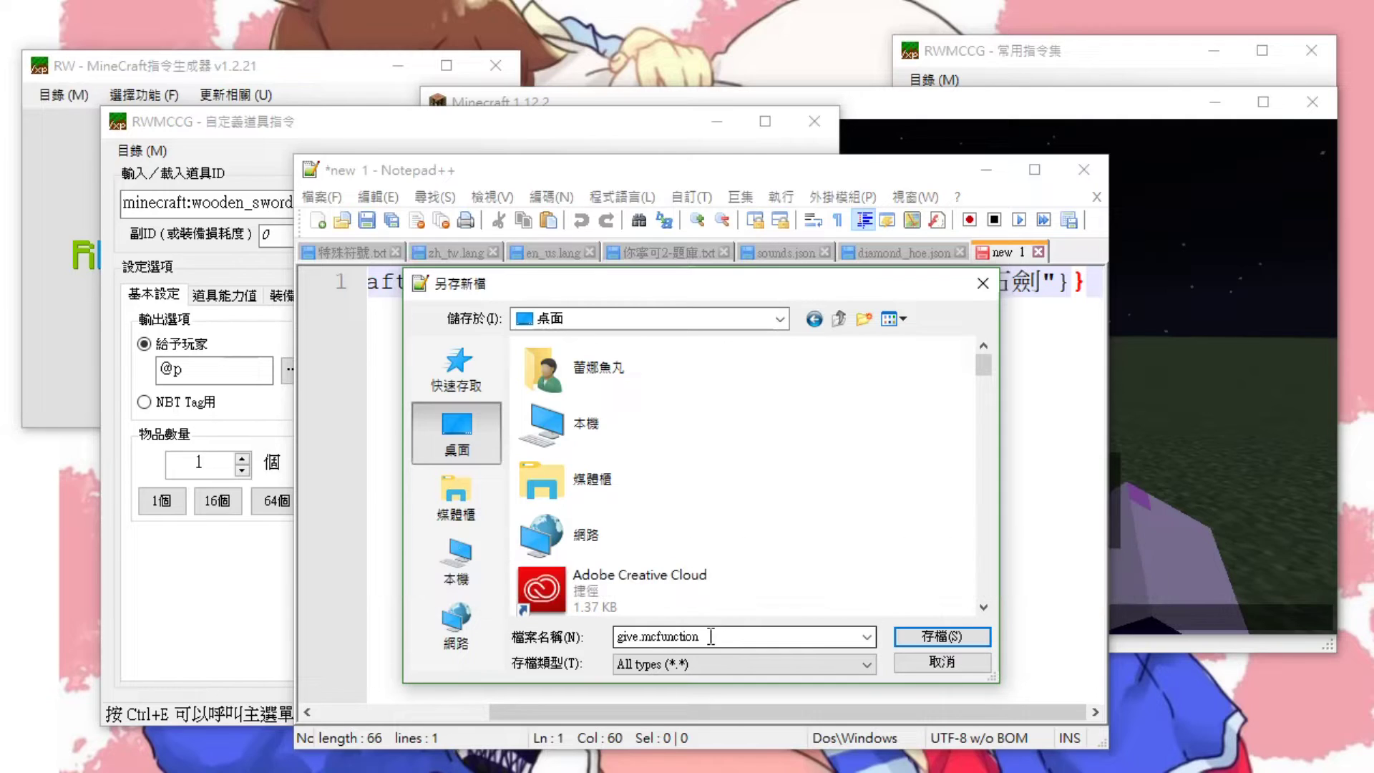
pyautogui.click(632, 667)
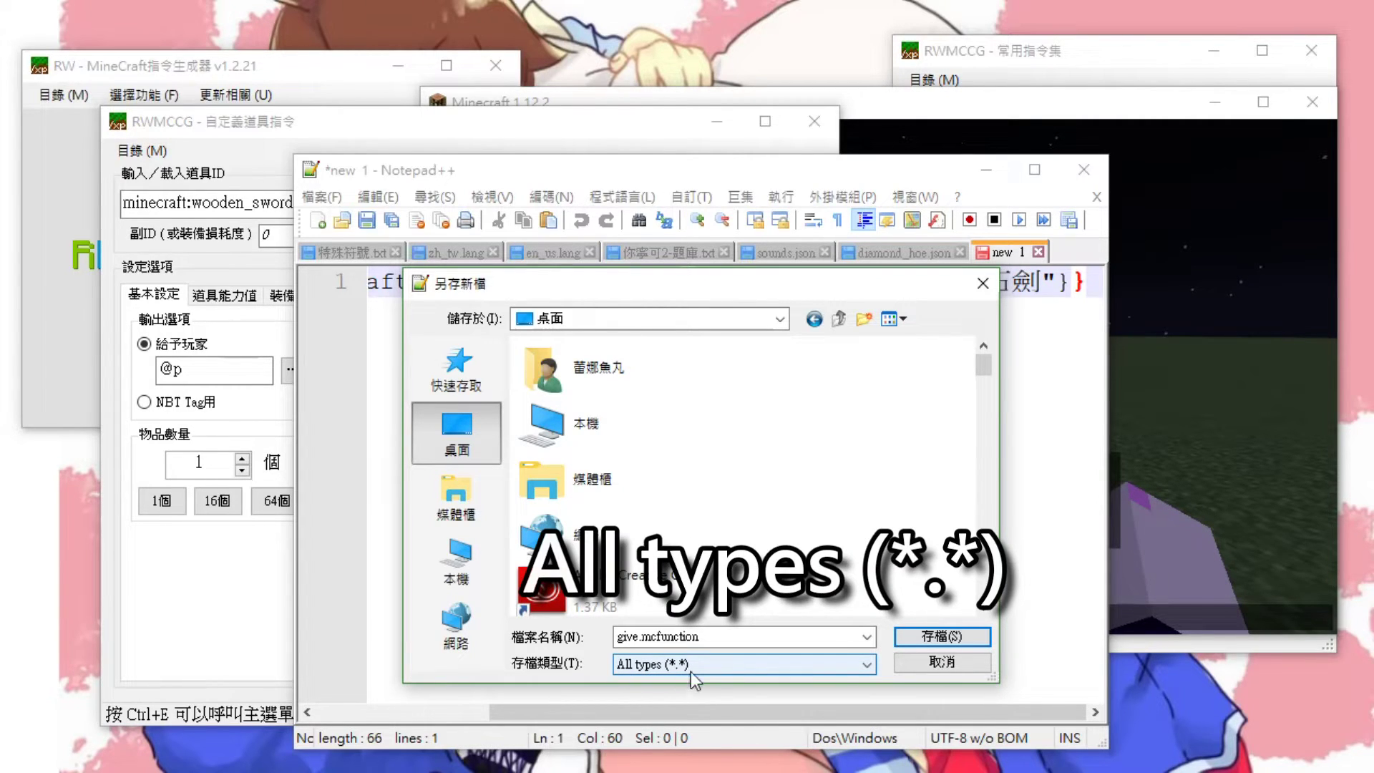
pyautogui.click(939, 636)
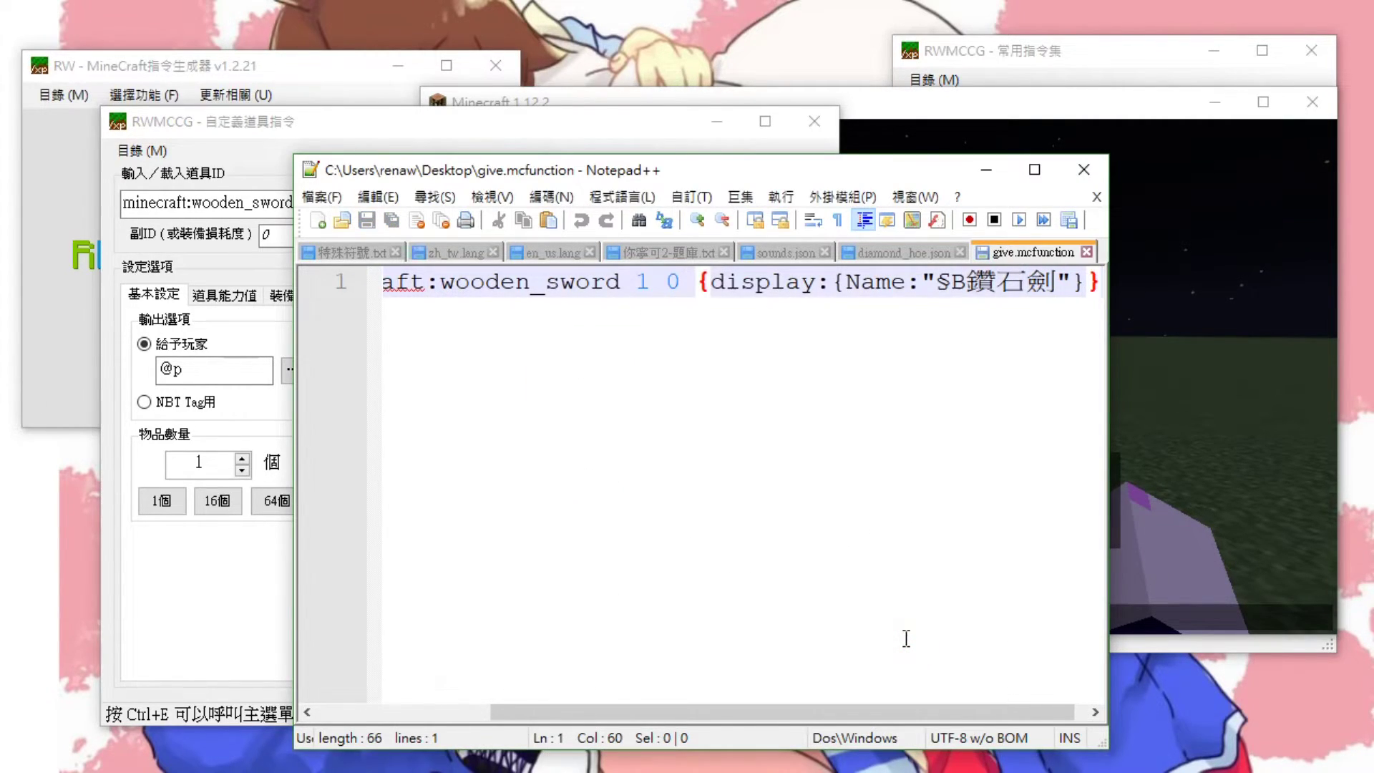
# - Minimize the Notepad++, 自定義道具指令 and RW generator windows and reposition the give.mcfunction file on the desktop
pyautogui.click(982, 171)
pyautogui.click(717, 122)
pyautogui.click(393, 68)
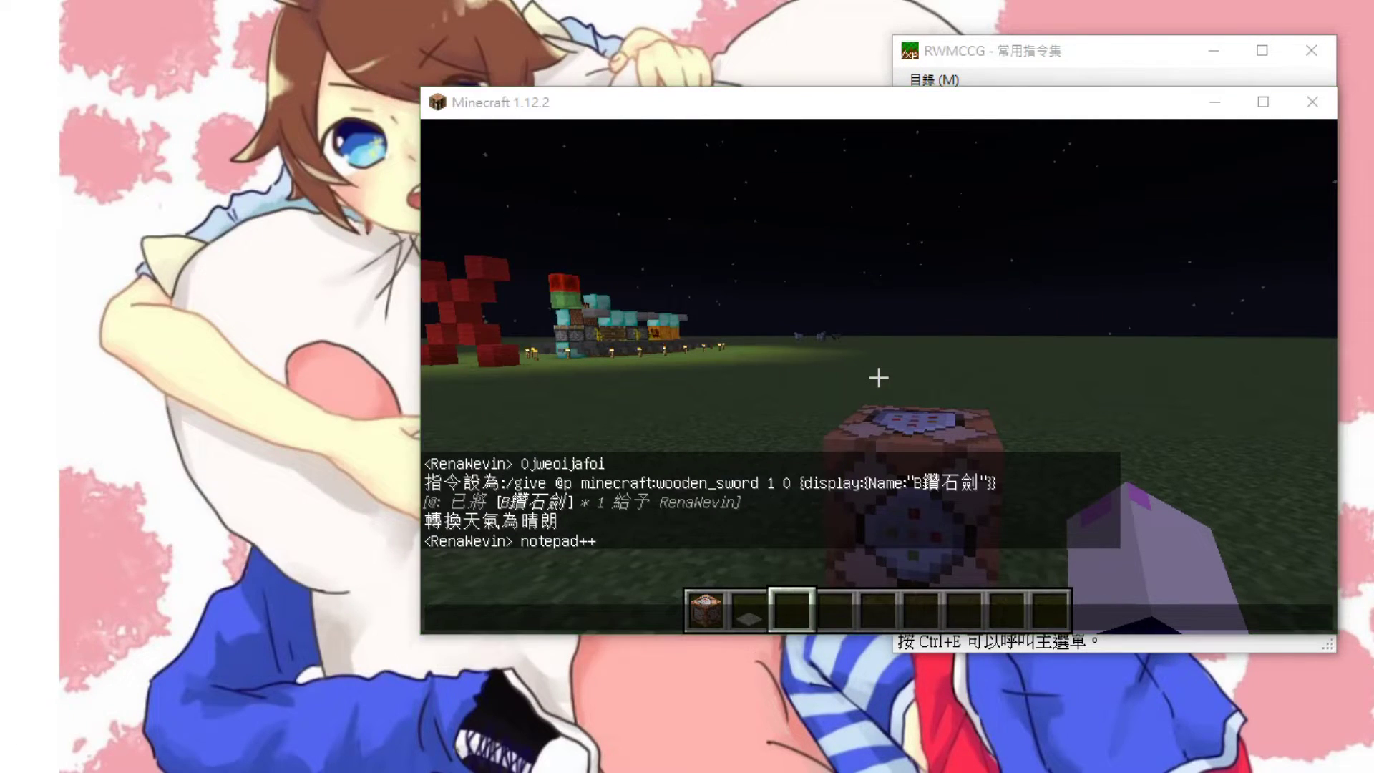
pyautogui.moveTo(98, 138); pyautogui.dragTo(145, 152)
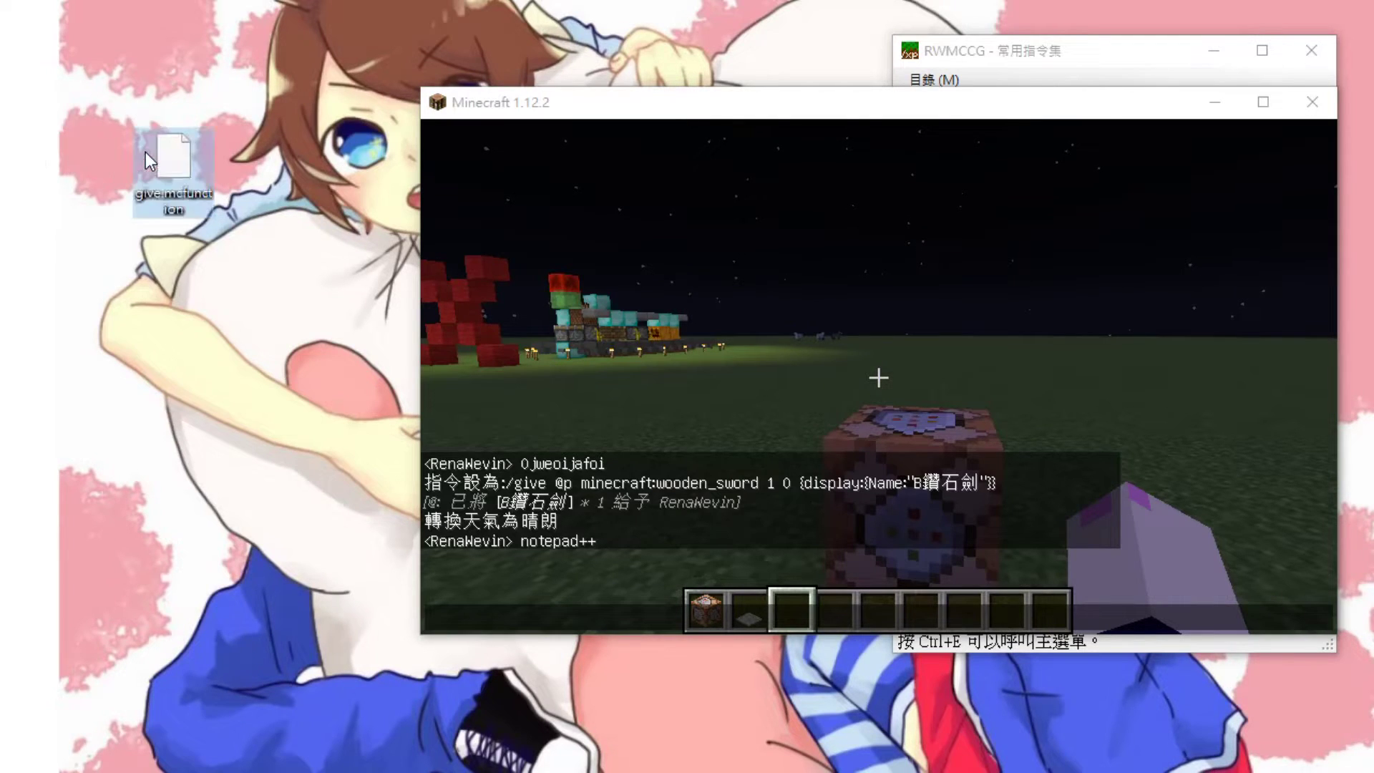
pyautogui.click(242, 179)
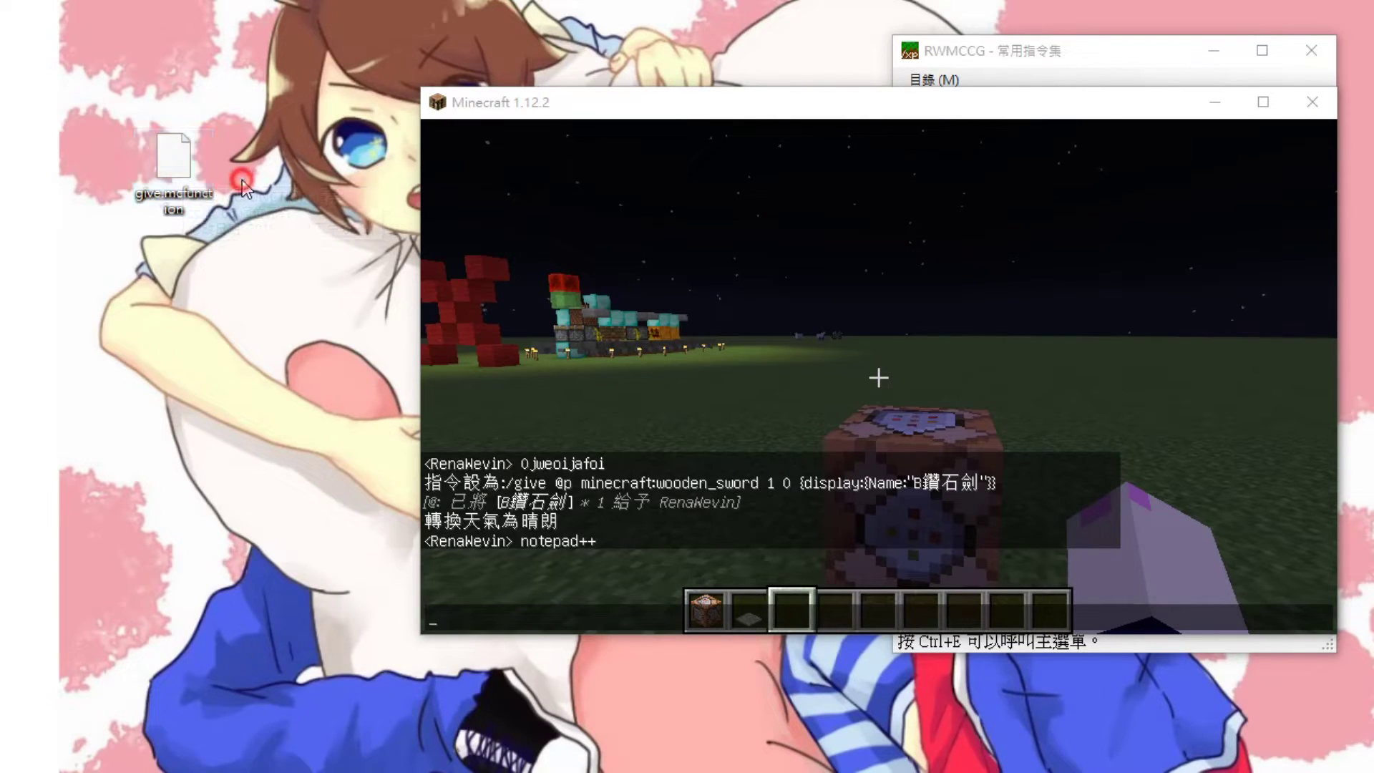
pyautogui.click(187, 190)
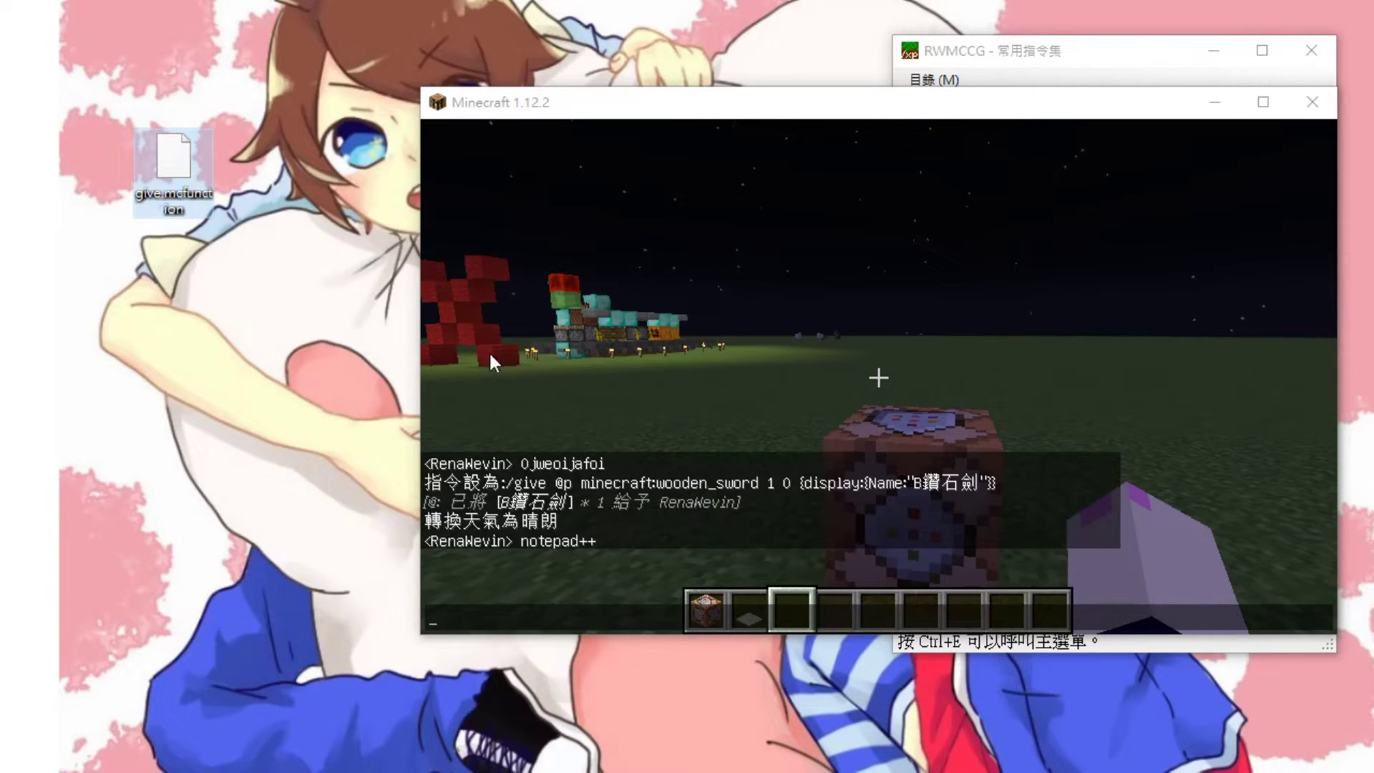
pyautogui.click(341, 346)
pyautogui.click(662, 342)
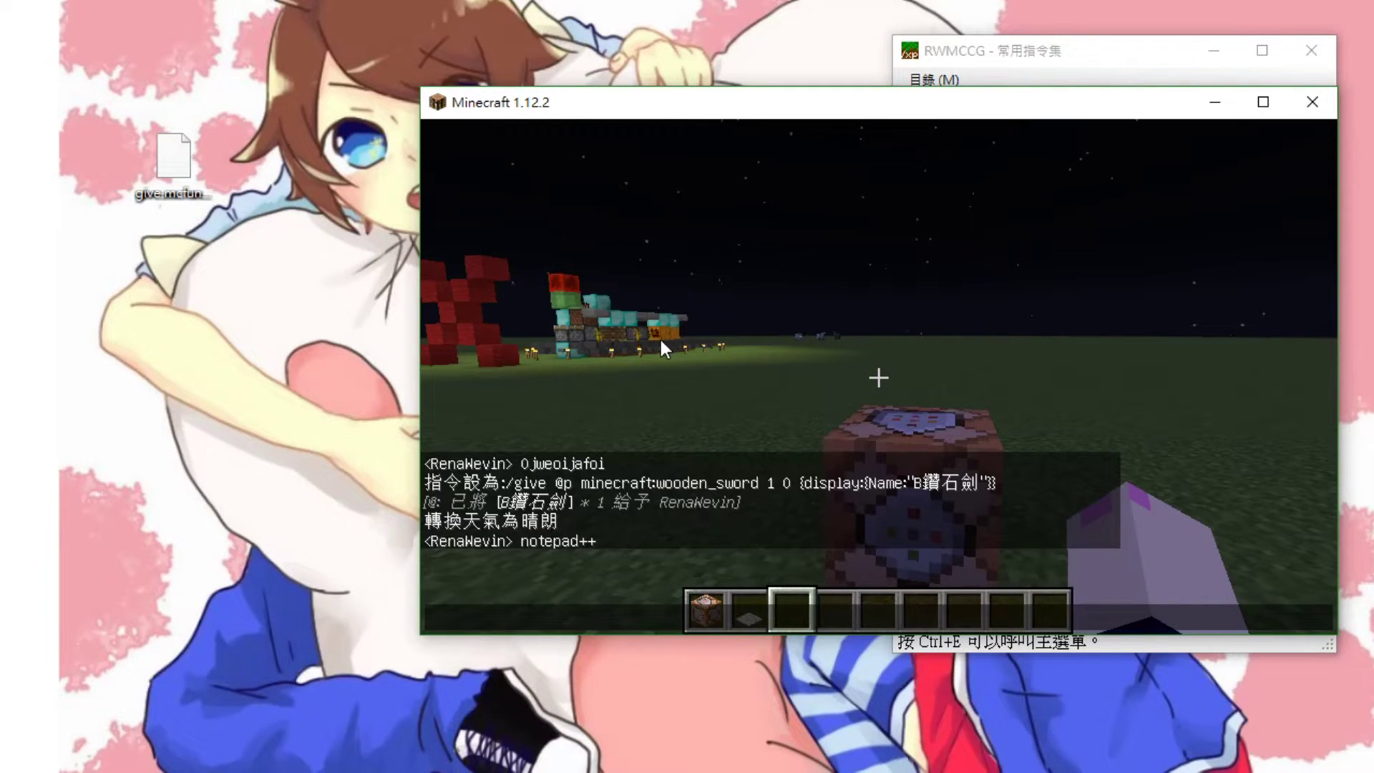
# - Switch to a new File Explorer window, go to %appdata% and open the saves folder inside .minecraft
pyautogui.press('super+e')
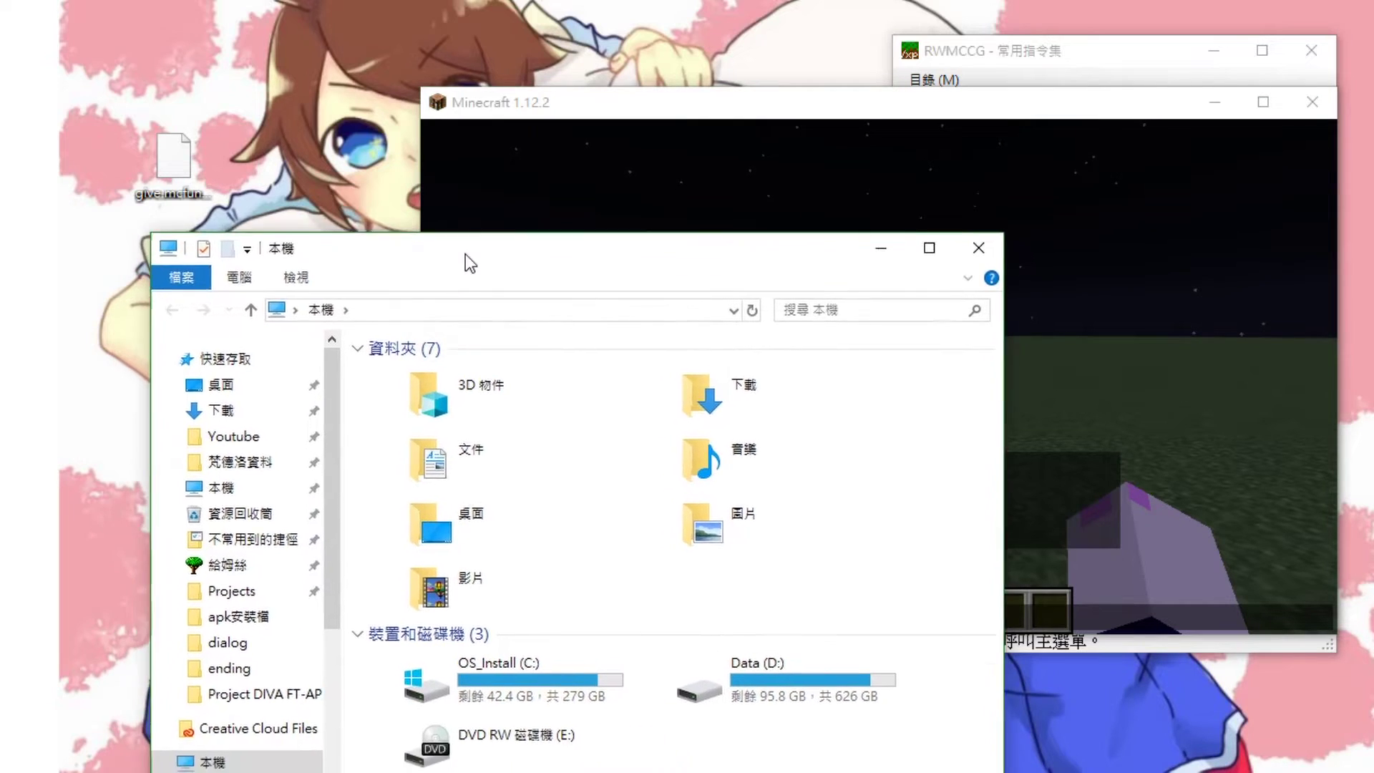
pyautogui.moveTo(484, 204); pyautogui.dragTo(550, 212)
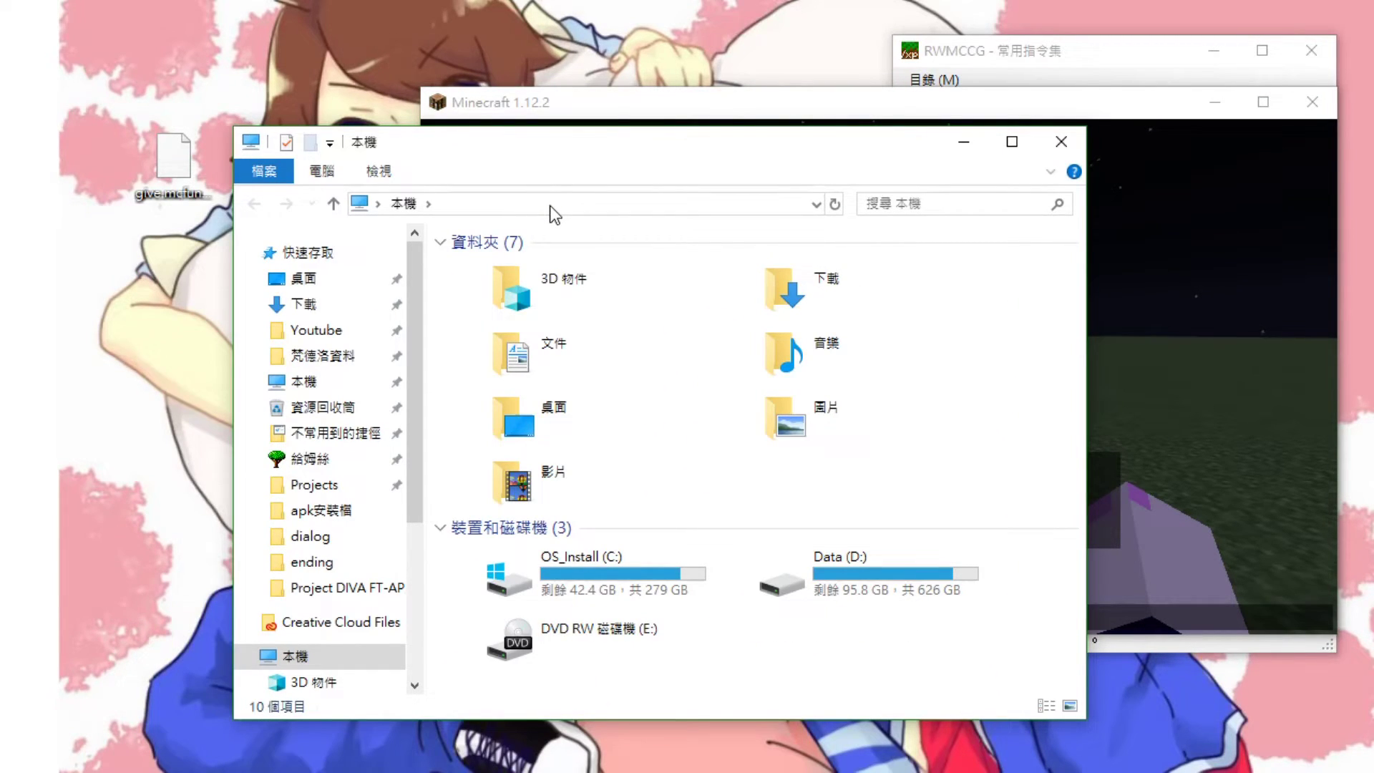
pyautogui.click(549, 204)
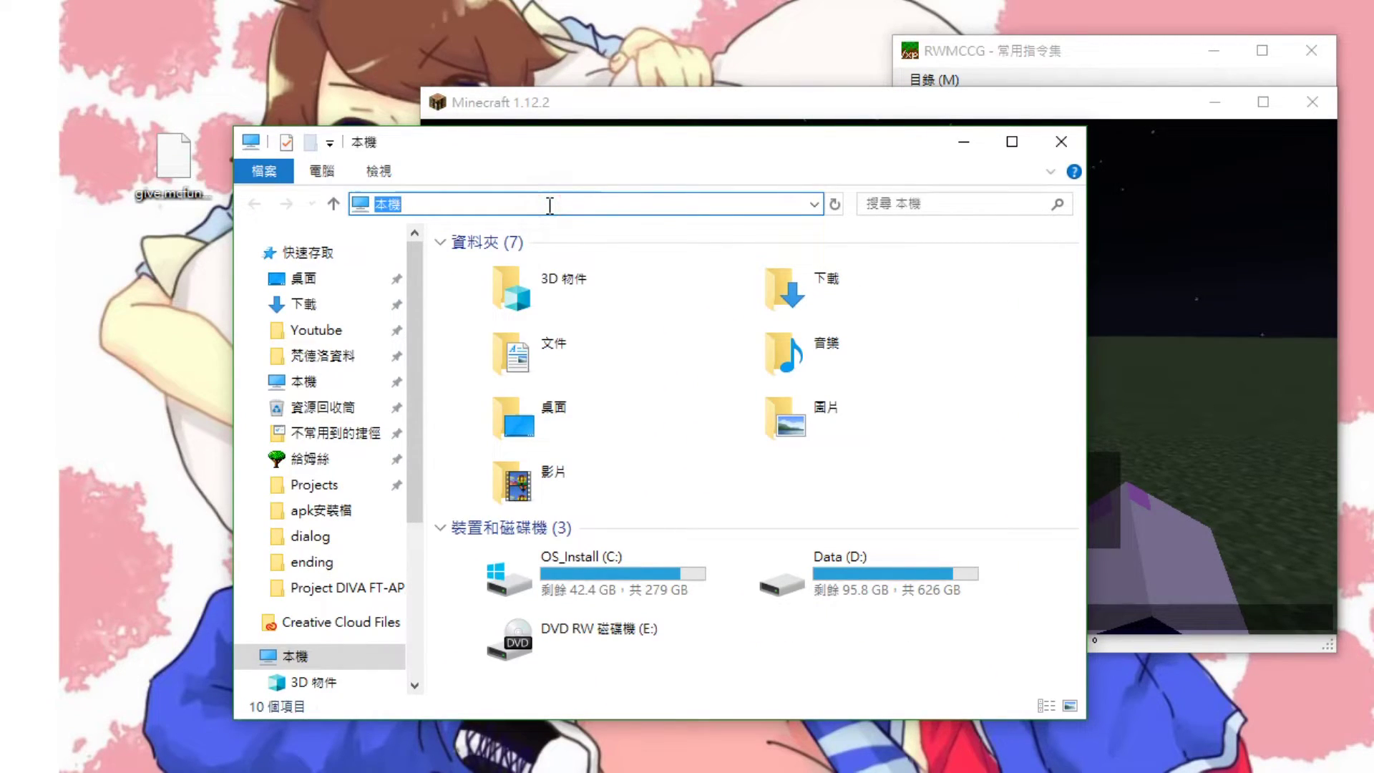
pyautogui.write('%')
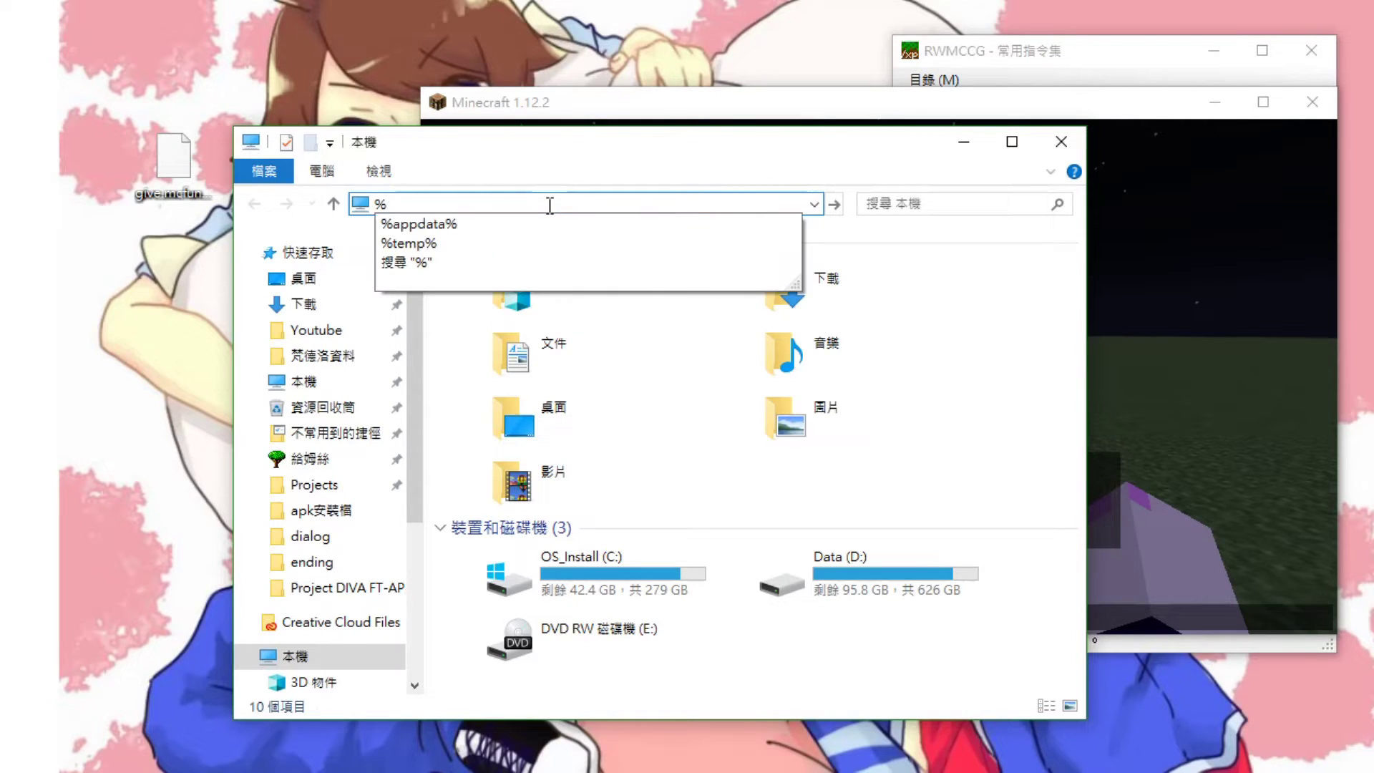
pyautogui.write('appda')
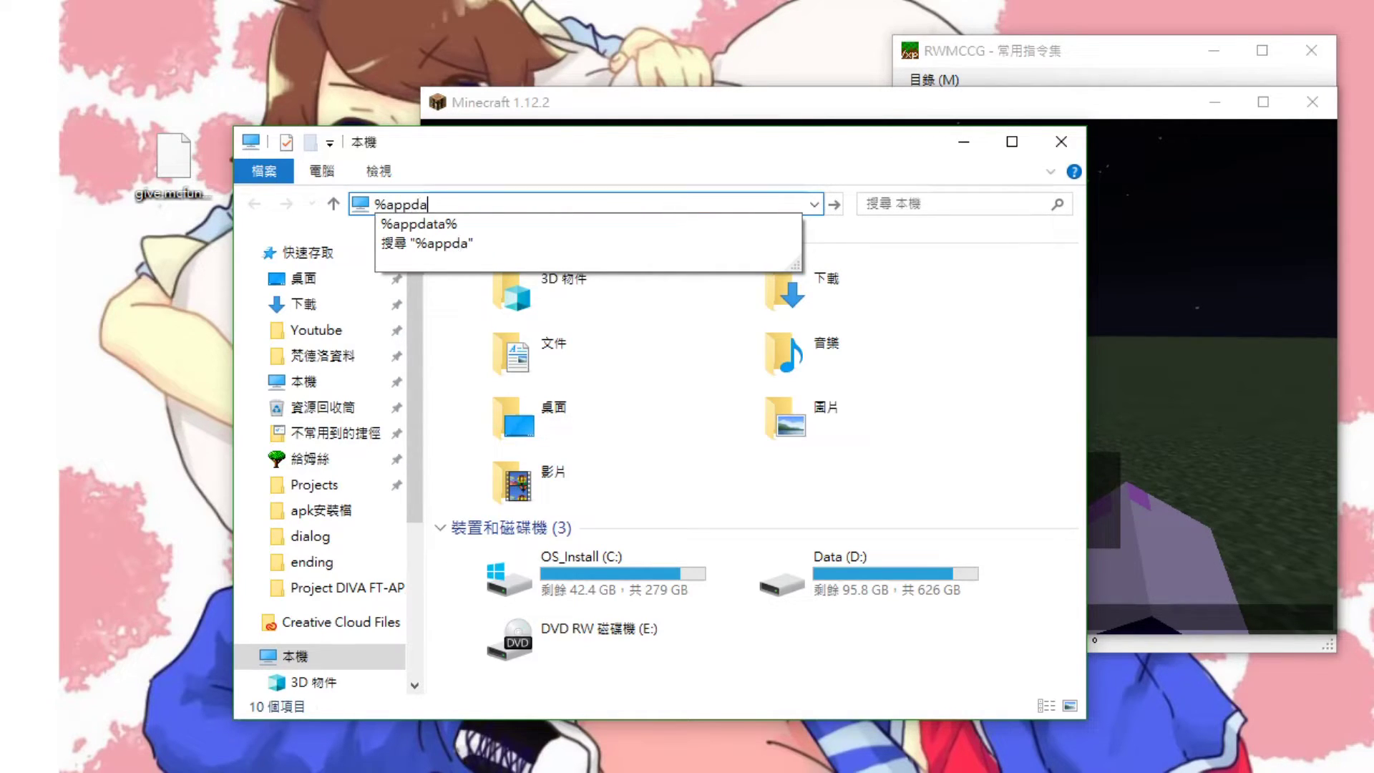
pyautogui.write('ta%')
pyautogui.hotkey('ctrl', 'a')
pyautogui.press('Return')
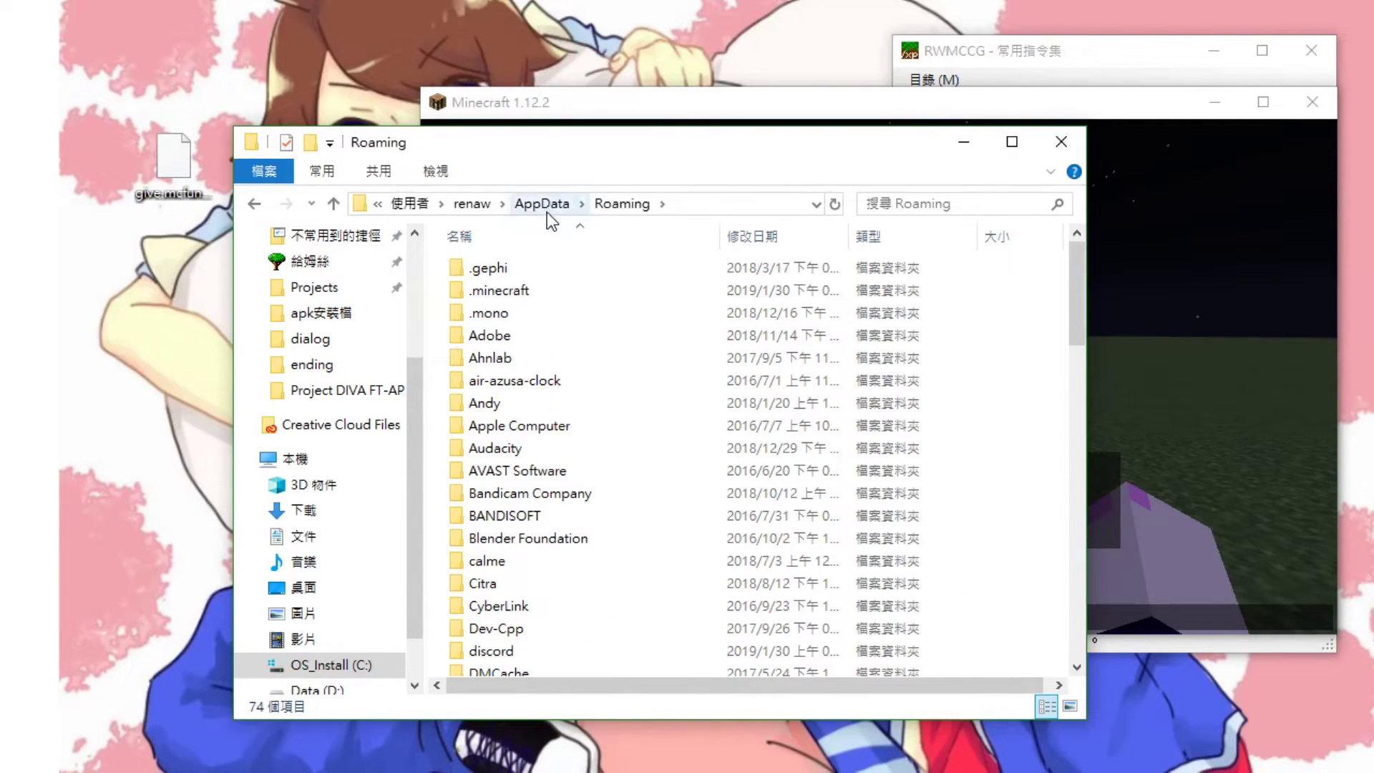
pyautogui.doubleClick(552, 295)
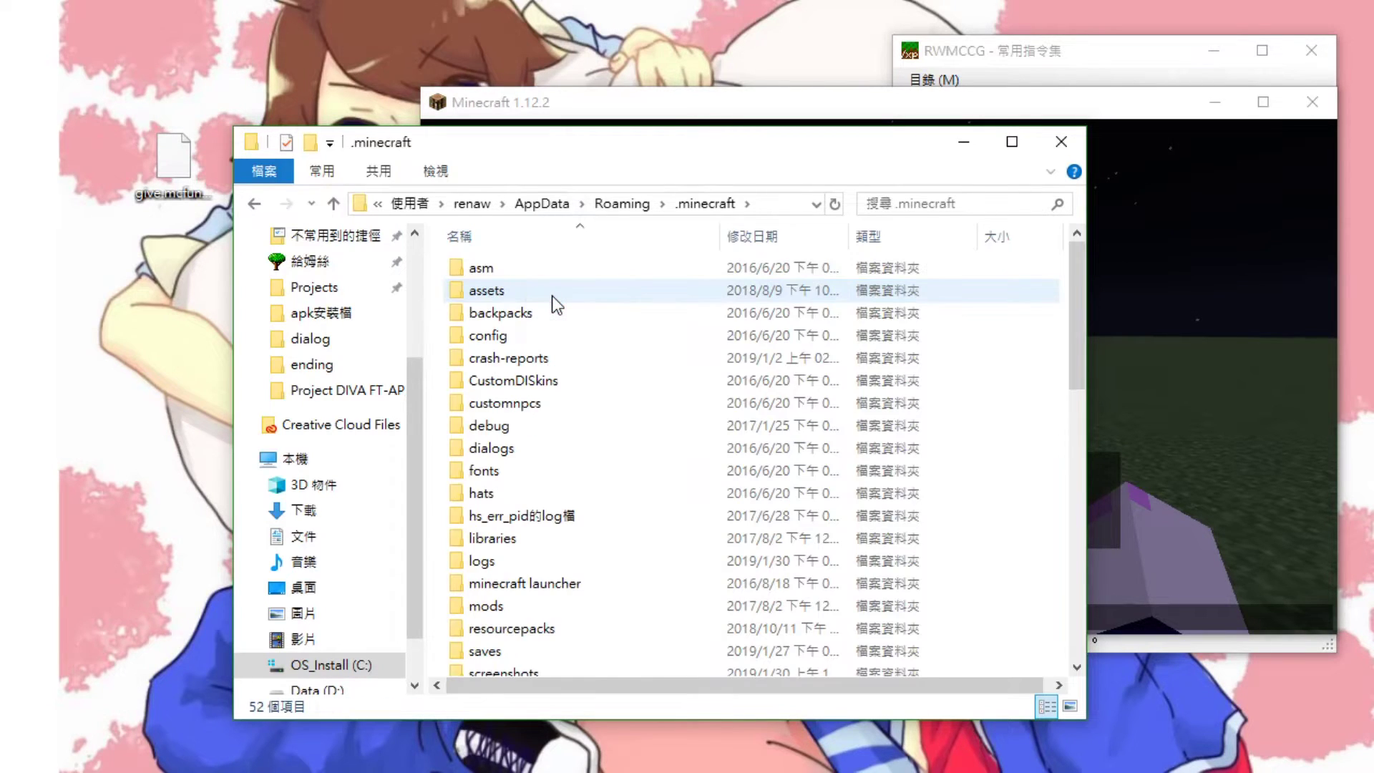
pyautogui.doubleClick(556, 653)
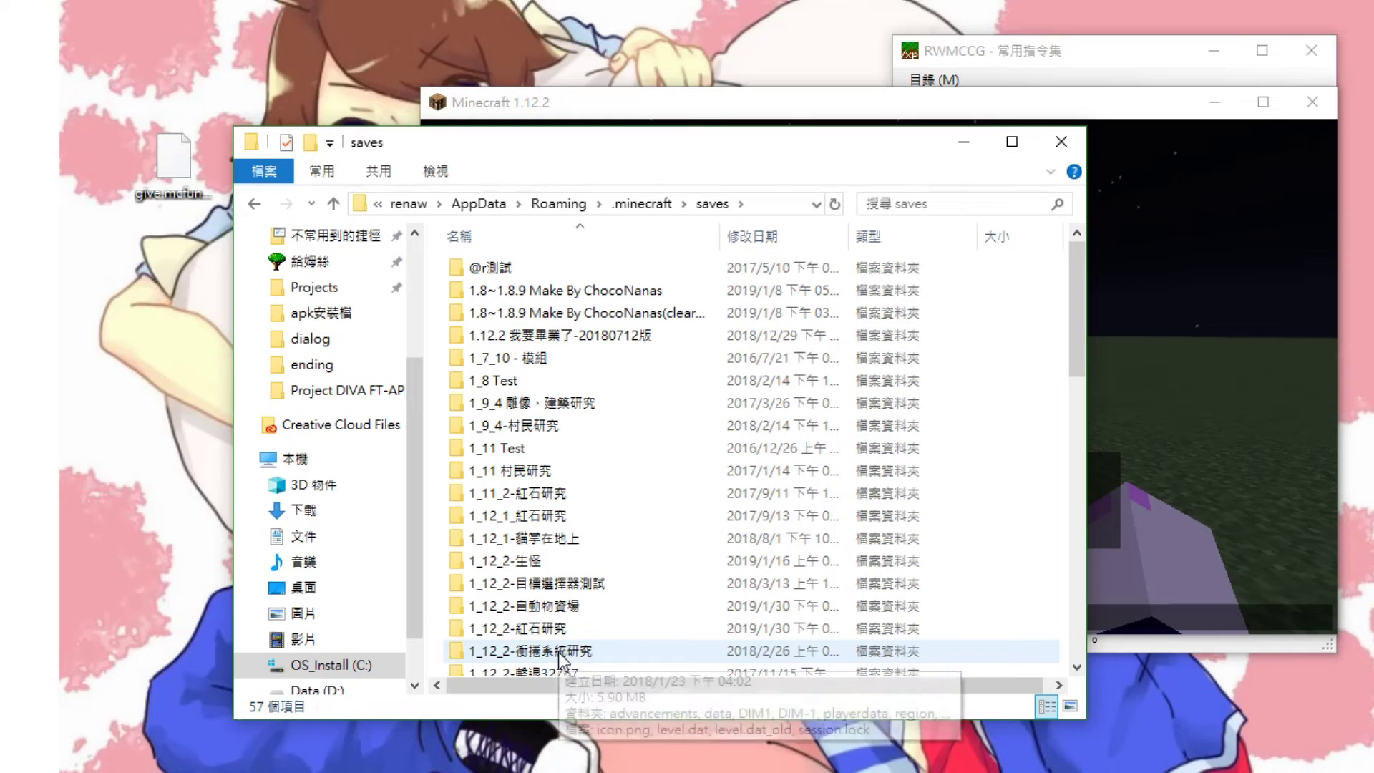
# - Open the data folder inside the 1_12_2-自動物資場 world folder and select its functions folder
pyautogui.doubleClick(595, 604)
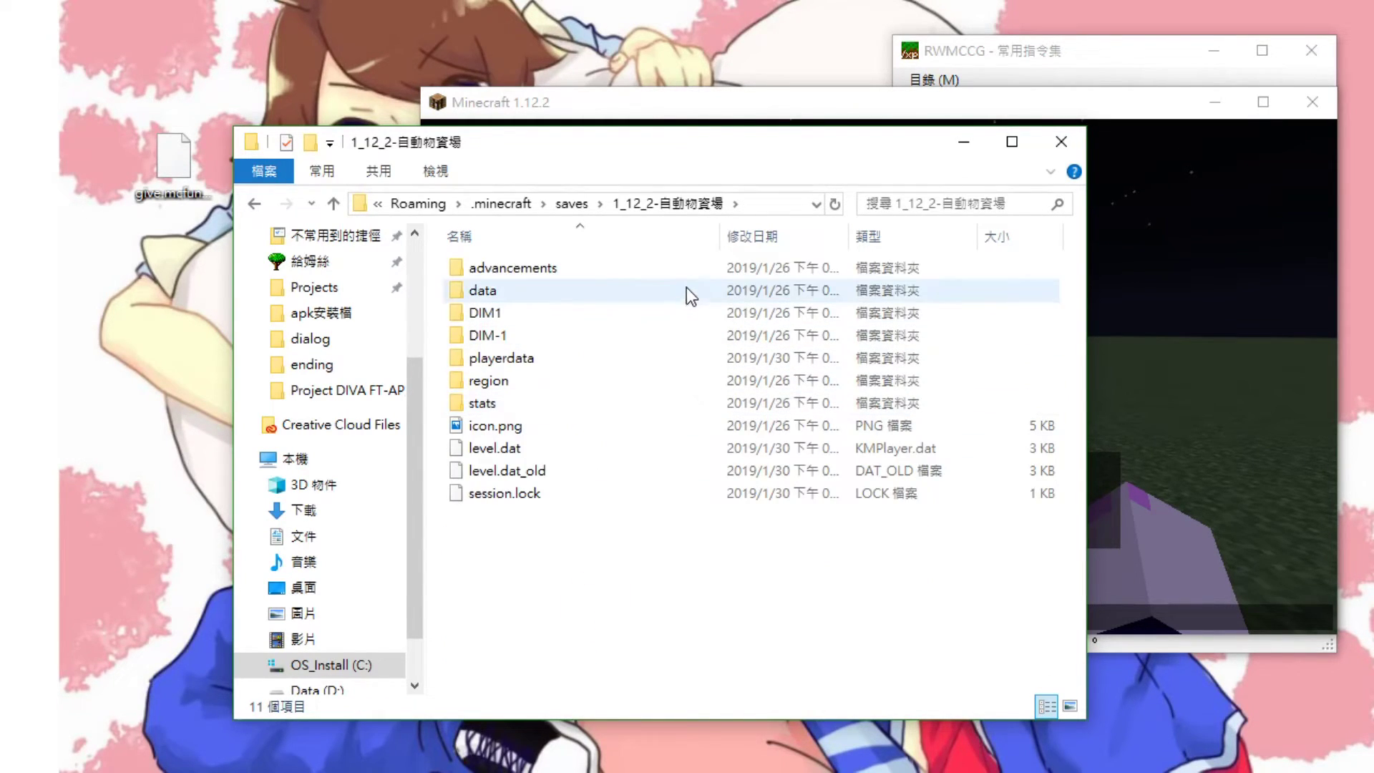
pyautogui.click(685, 285)
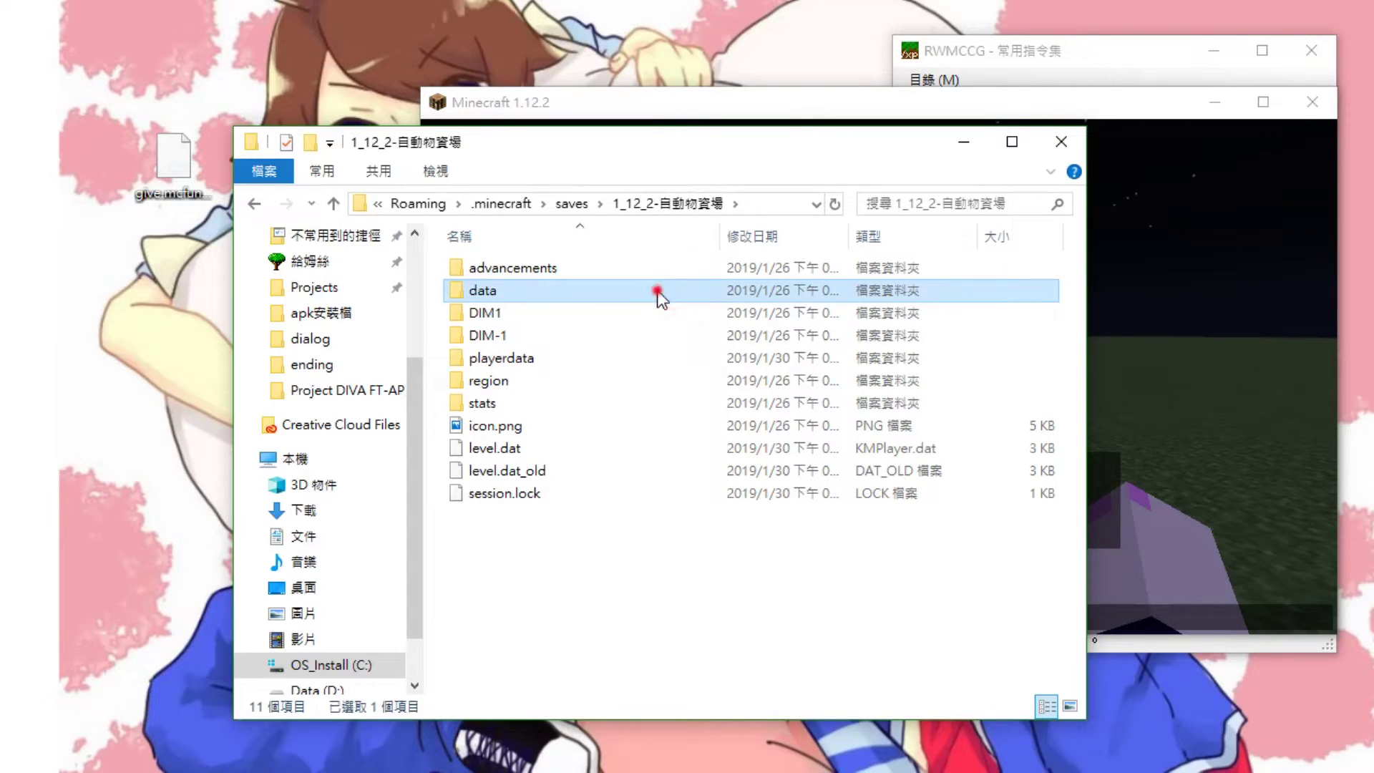
pyautogui.doubleClick(657, 290)
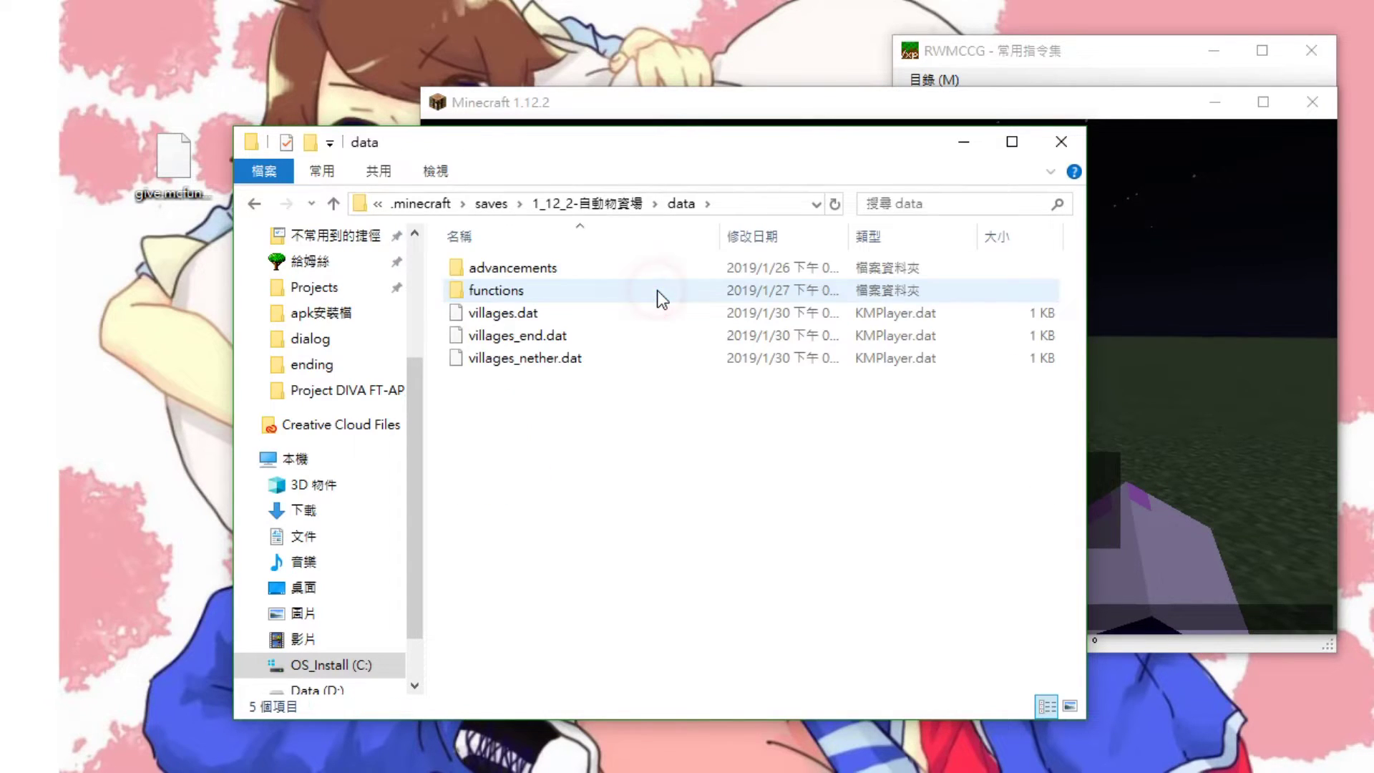
pyautogui.click(556, 289)
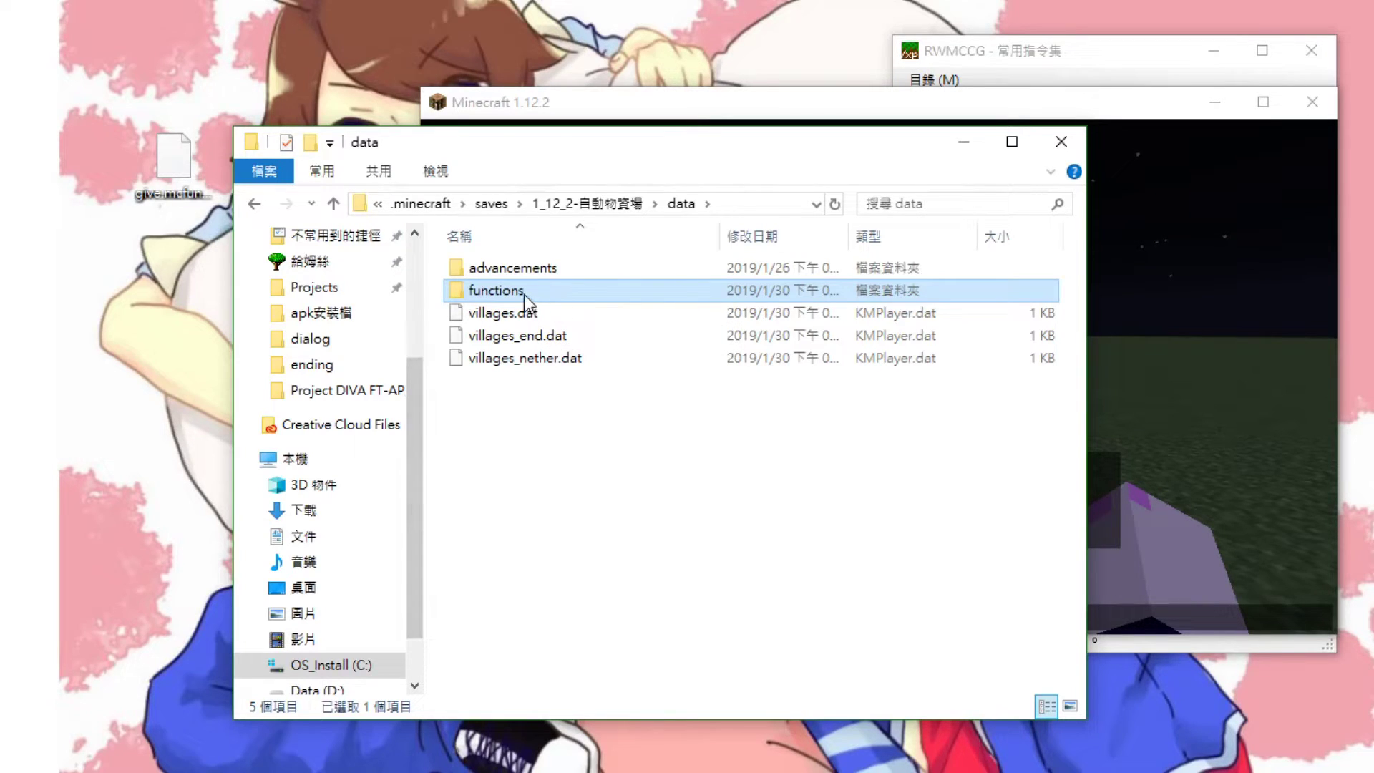
pyautogui.rightClick(565, 422)
pyautogui.moveTo(695, 767)
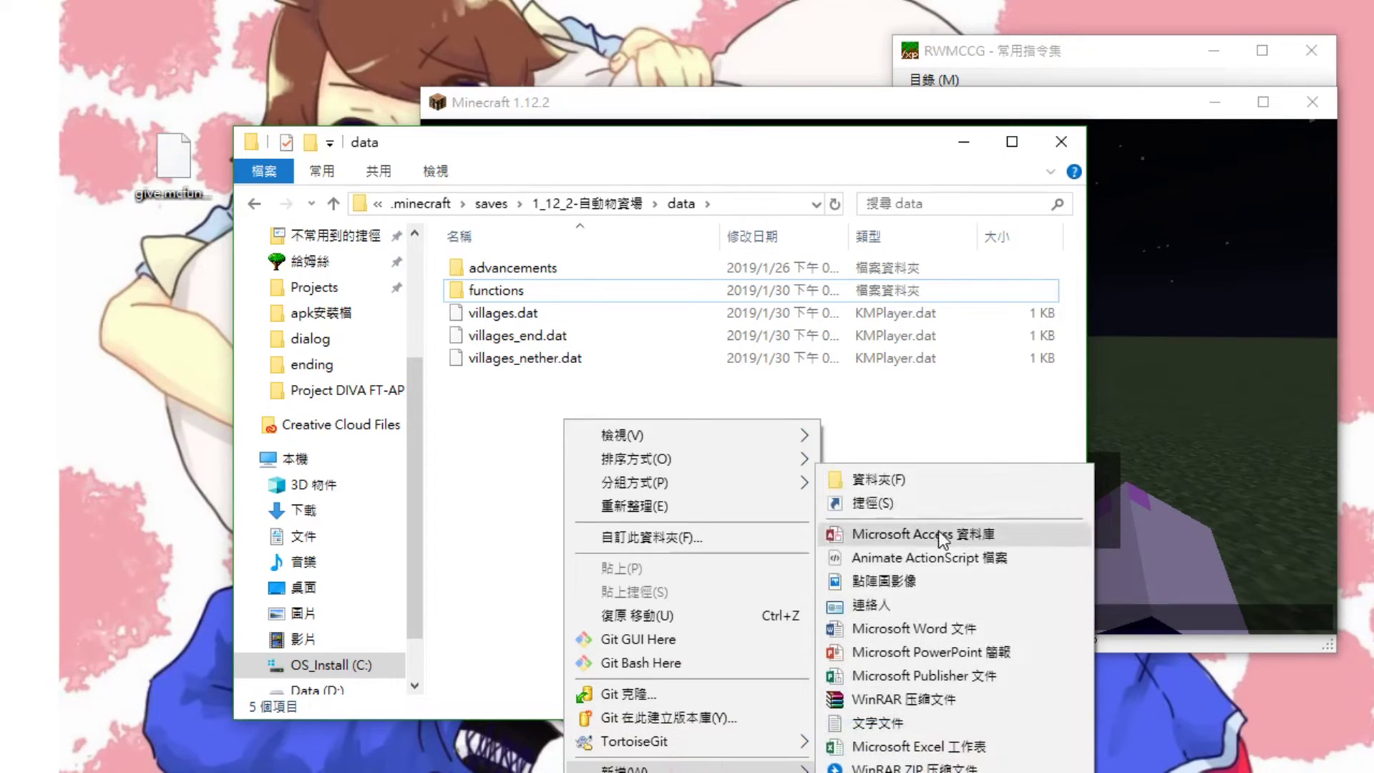
pyautogui.click(925, 476)
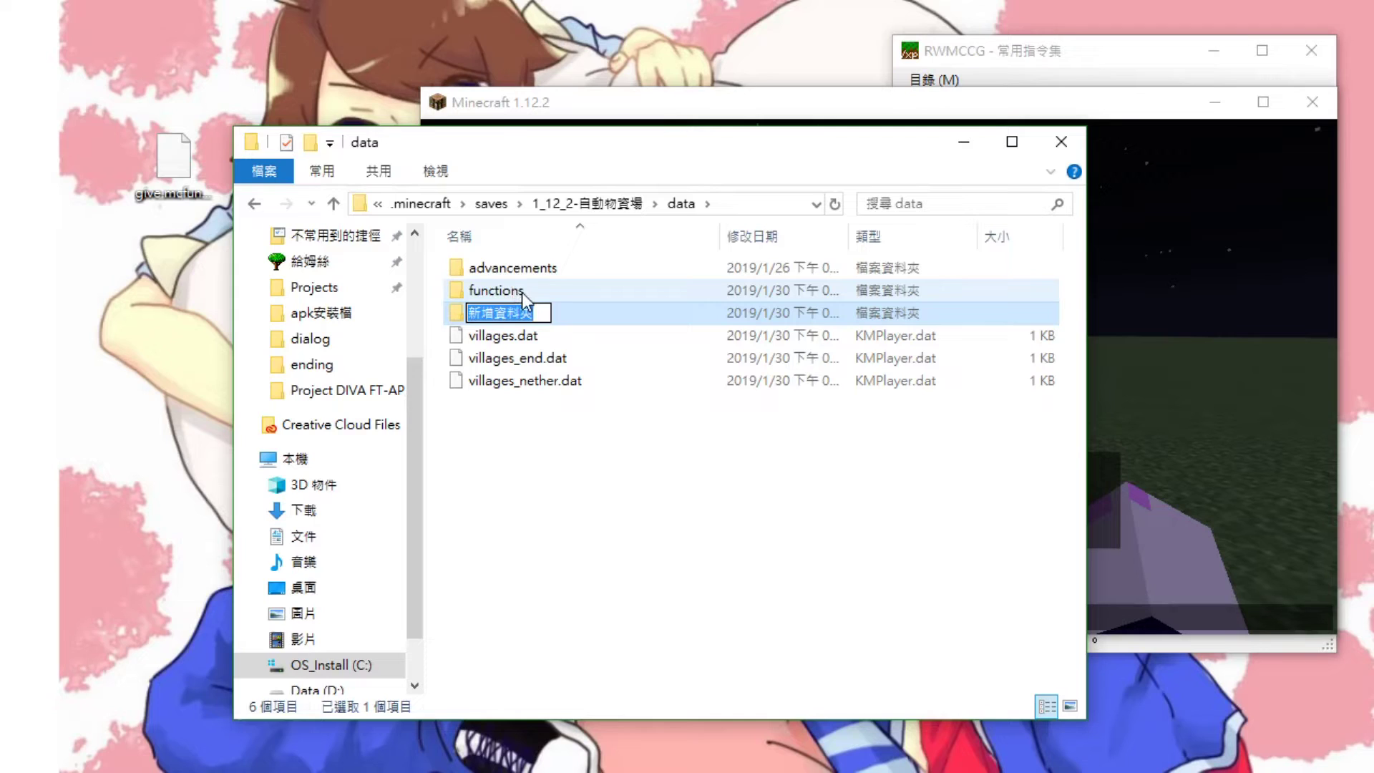
pyautogui.press('Escape')
pyautogui.press('Delete')
# - Open the functions folder and create a new folder named game in it
pyautogui.doubleClick(569, 290)
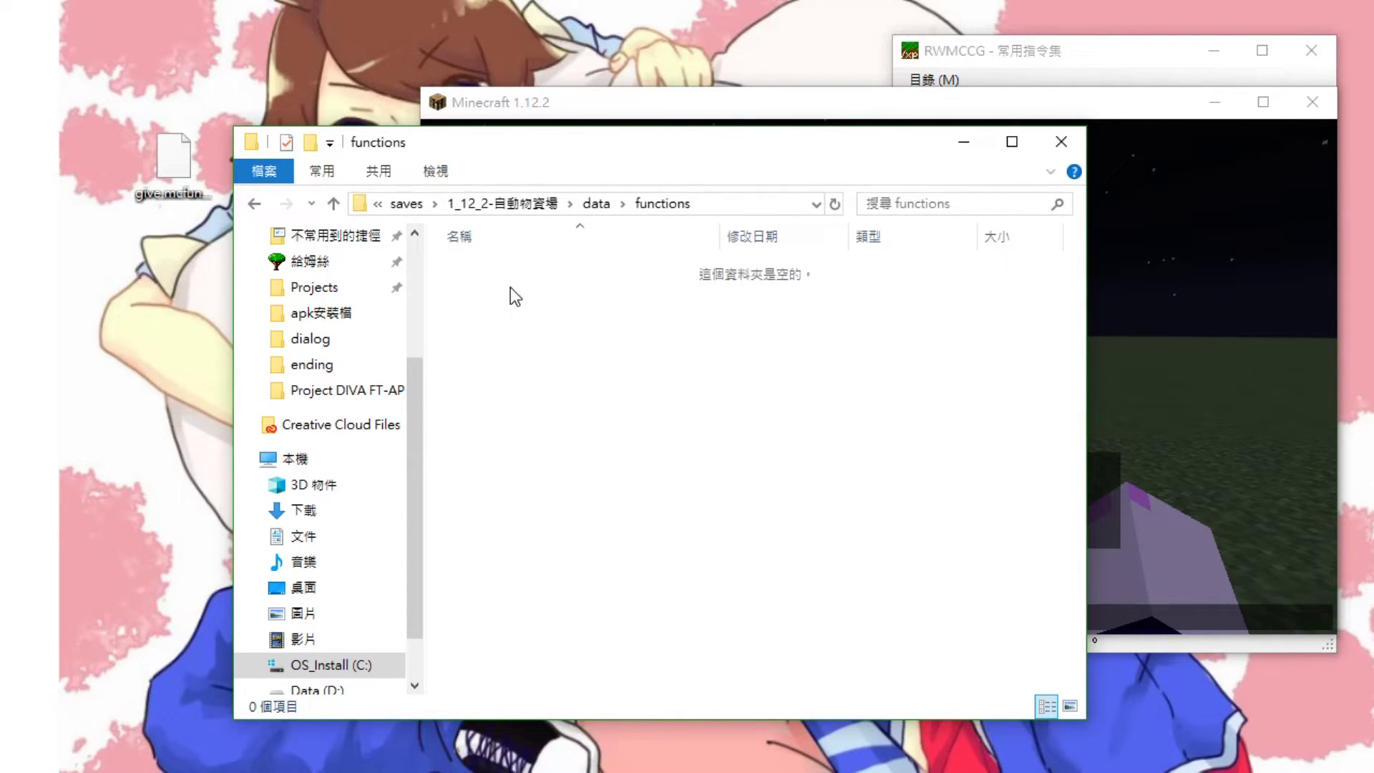
pyautogui.rightClick(497, 289)
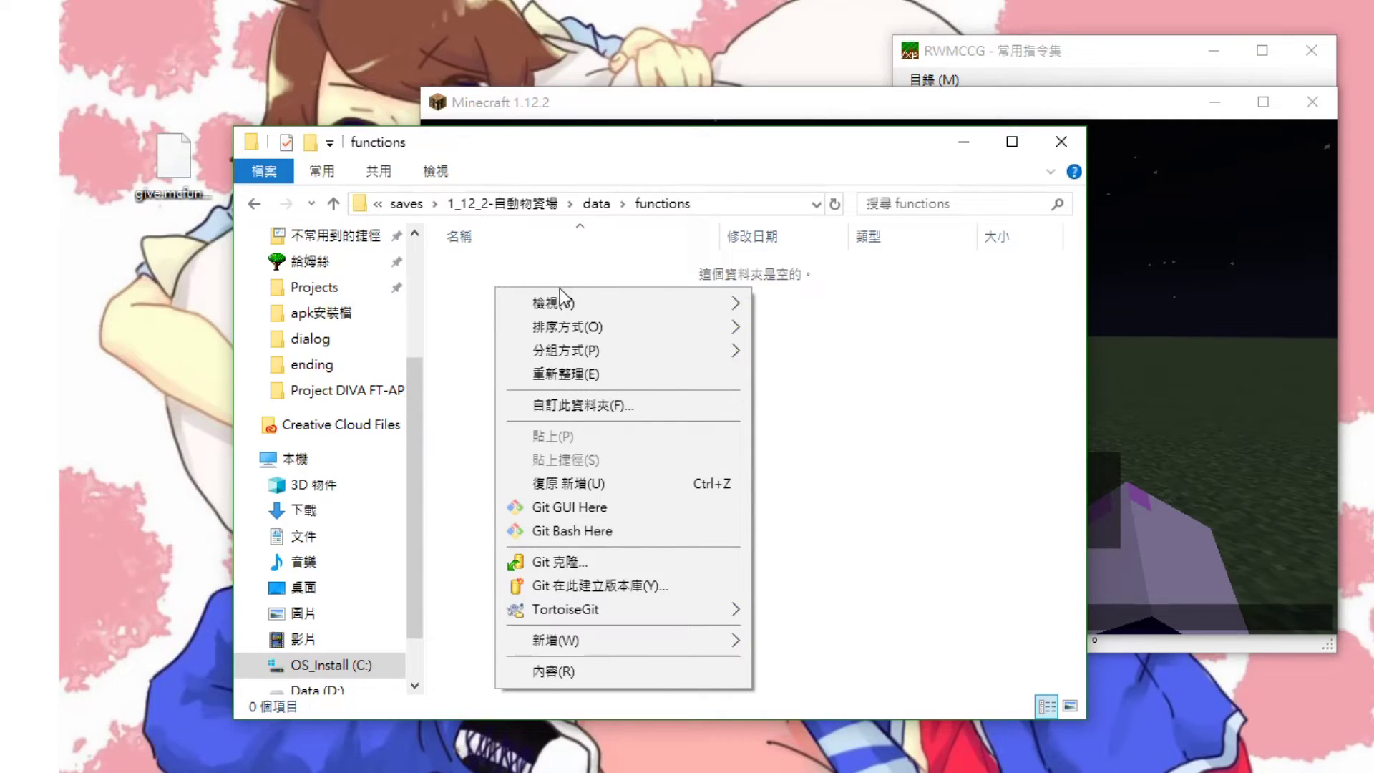
pyautogui.moveTo(591, 638)
pyautogui.click(821, 644)
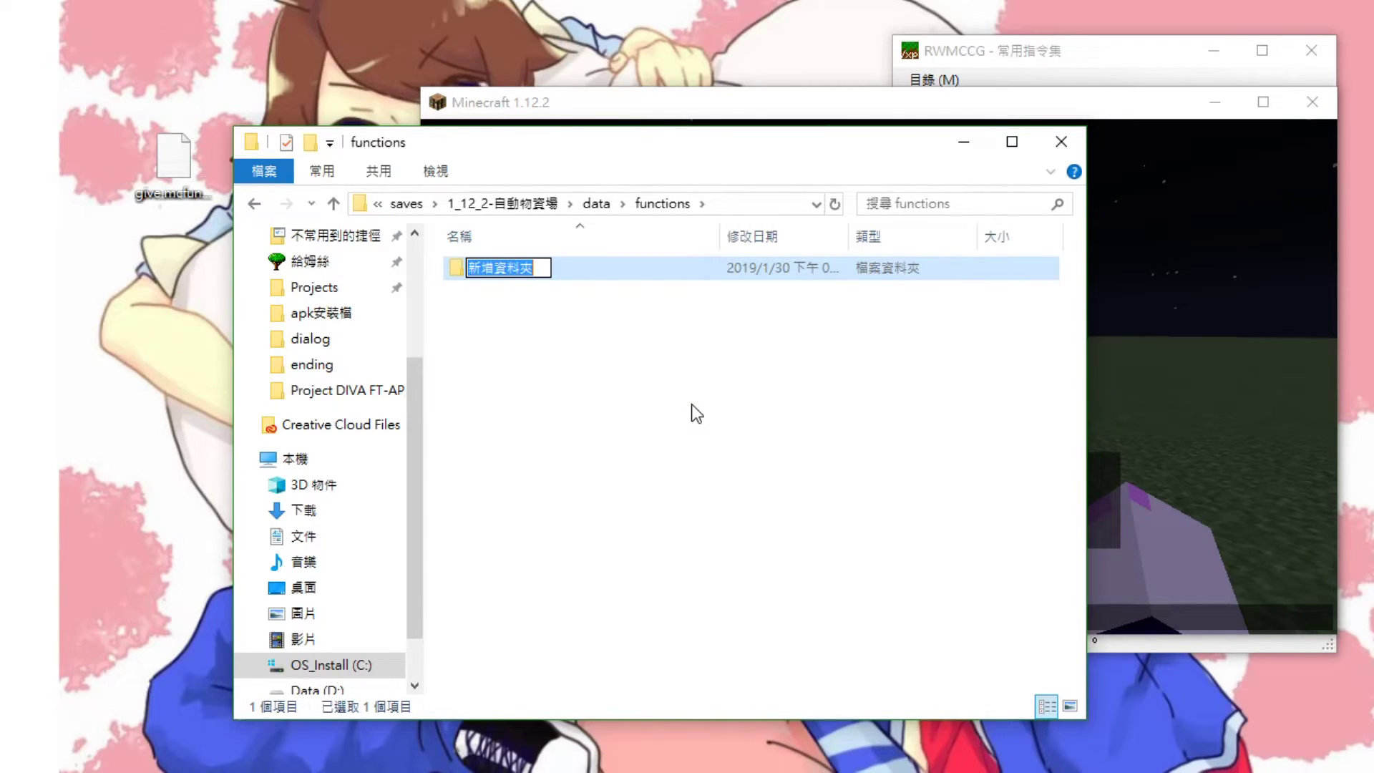
pyautogui.write('game')
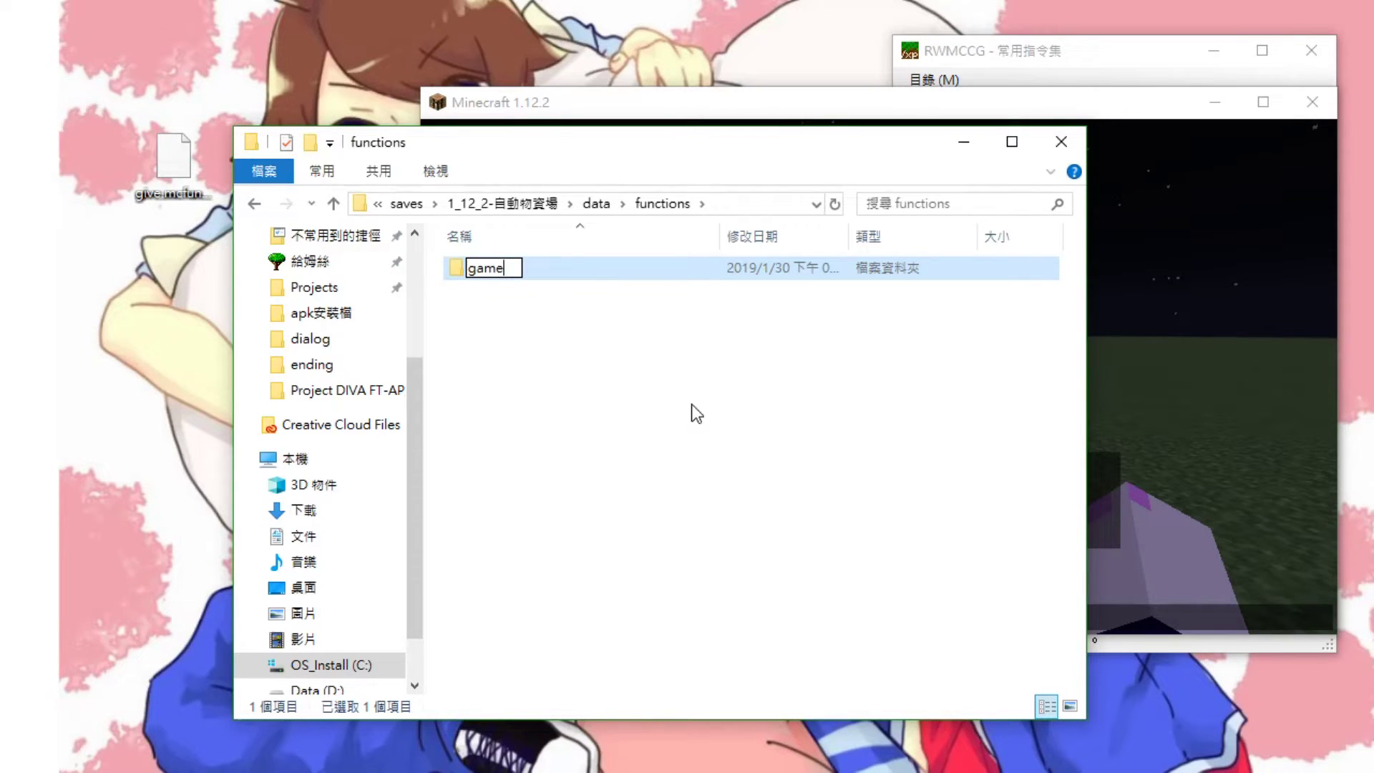
pyautogui.press('Return')
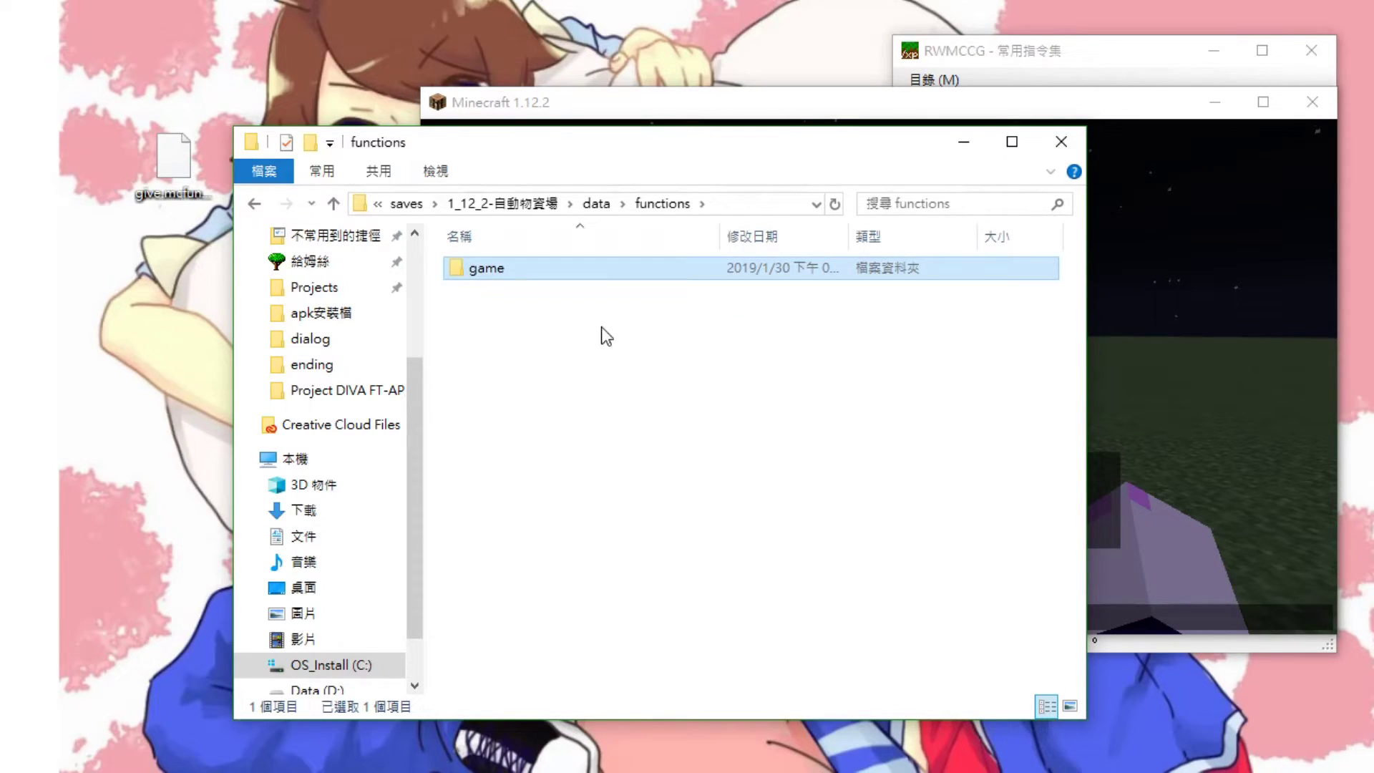
# - Move give.mcfunction from the desktop into the game folder and shift the File Explorer window aside to uncover Minecraft
pyautogui.doubleClick(476, 267)
pyautogui.click(165, 176)
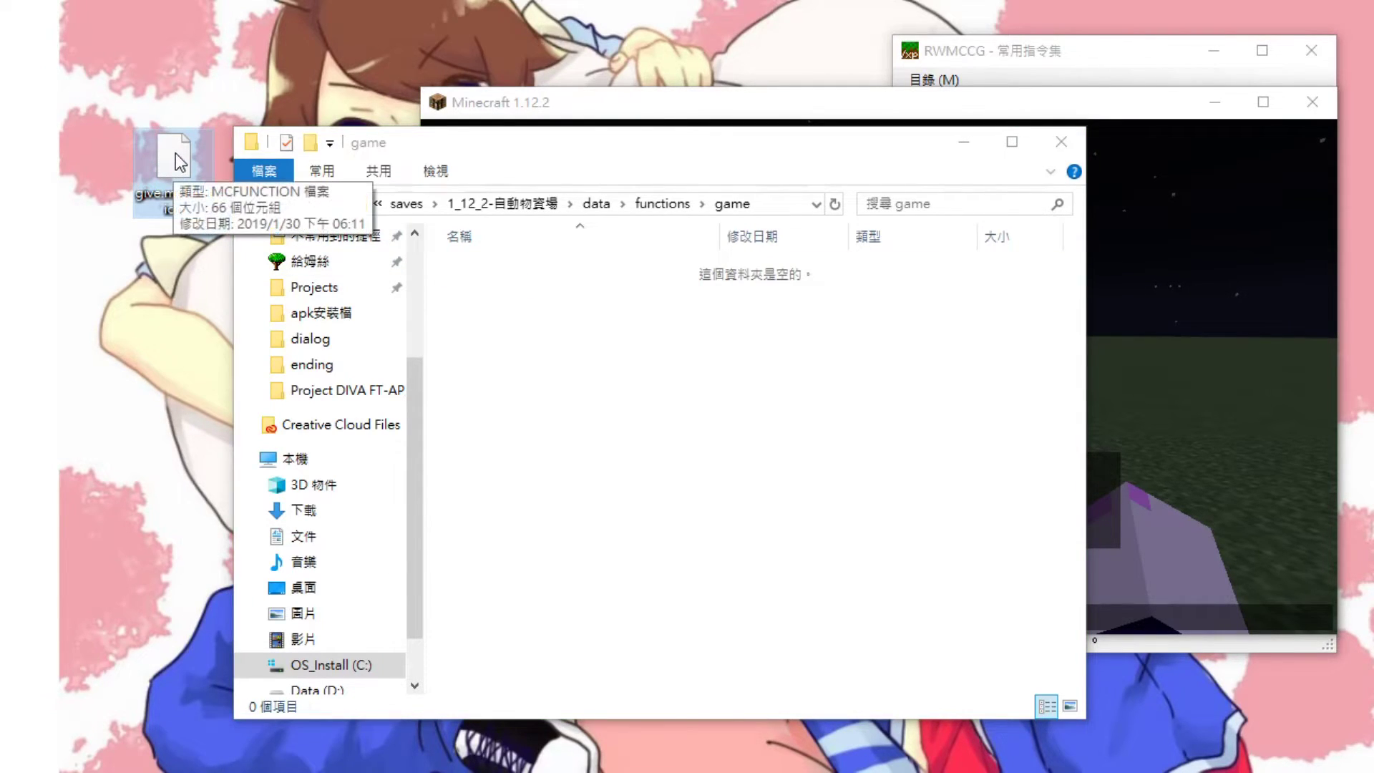
pyautogui.moveTo(173, 164); pyautogui.dragTo(692, 366)
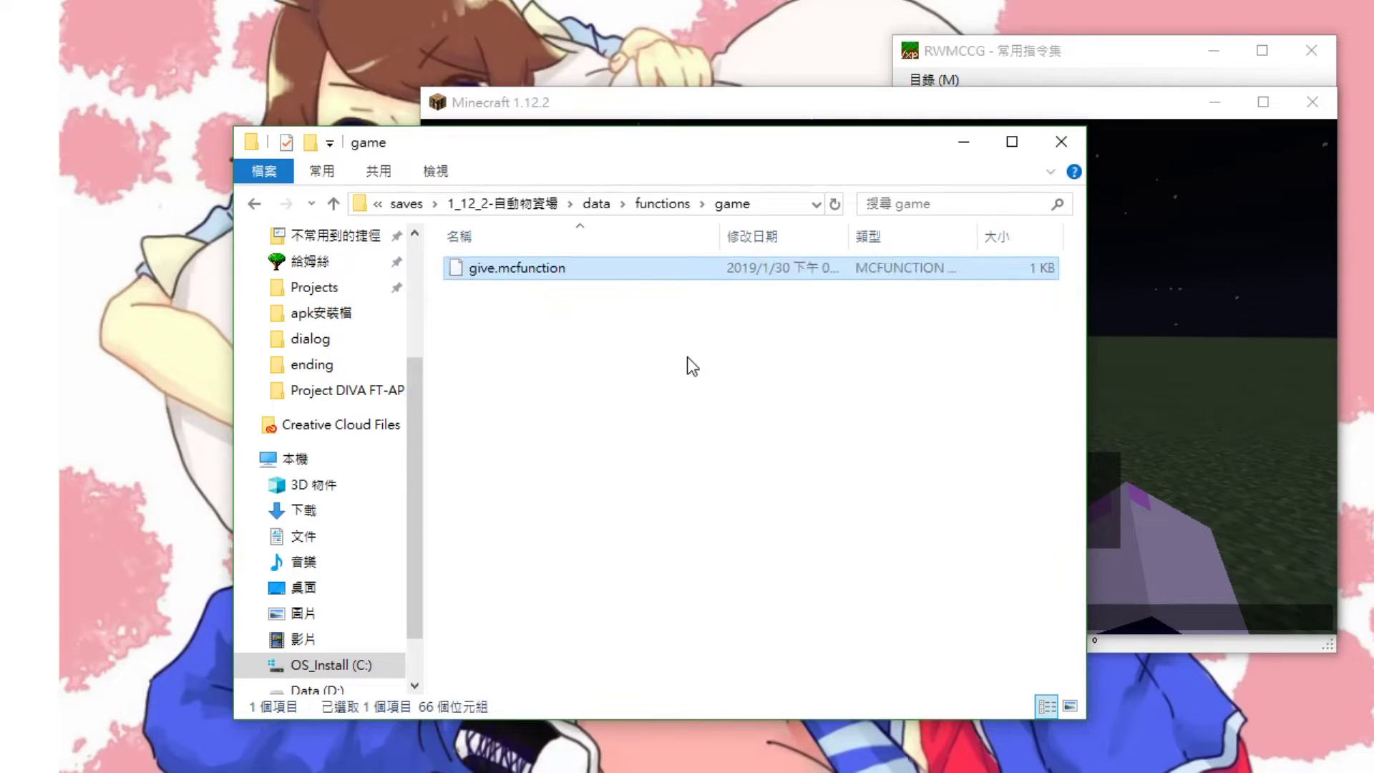
pyautogui.click(692, 366)
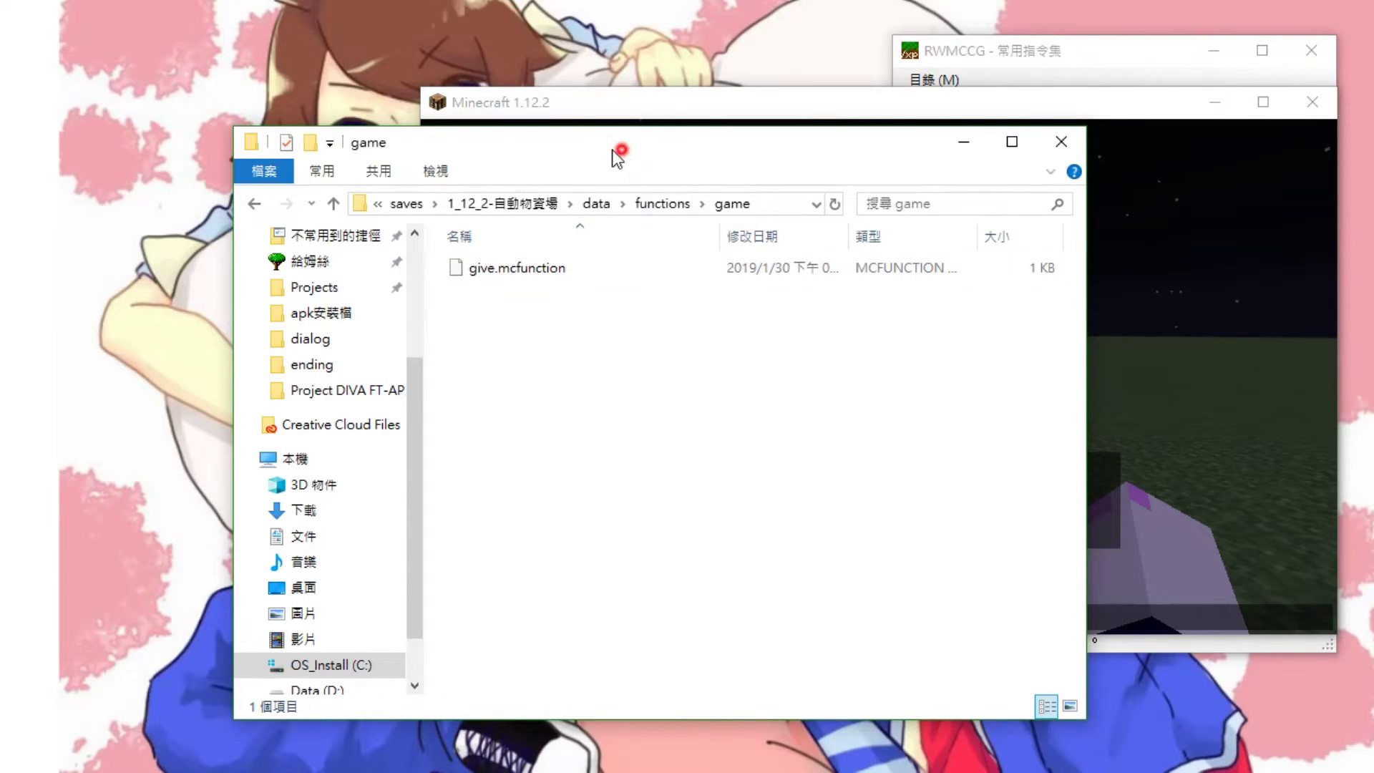
pyautogui.moveTo(612, 149); pyautogui.dragTo(419, 133)
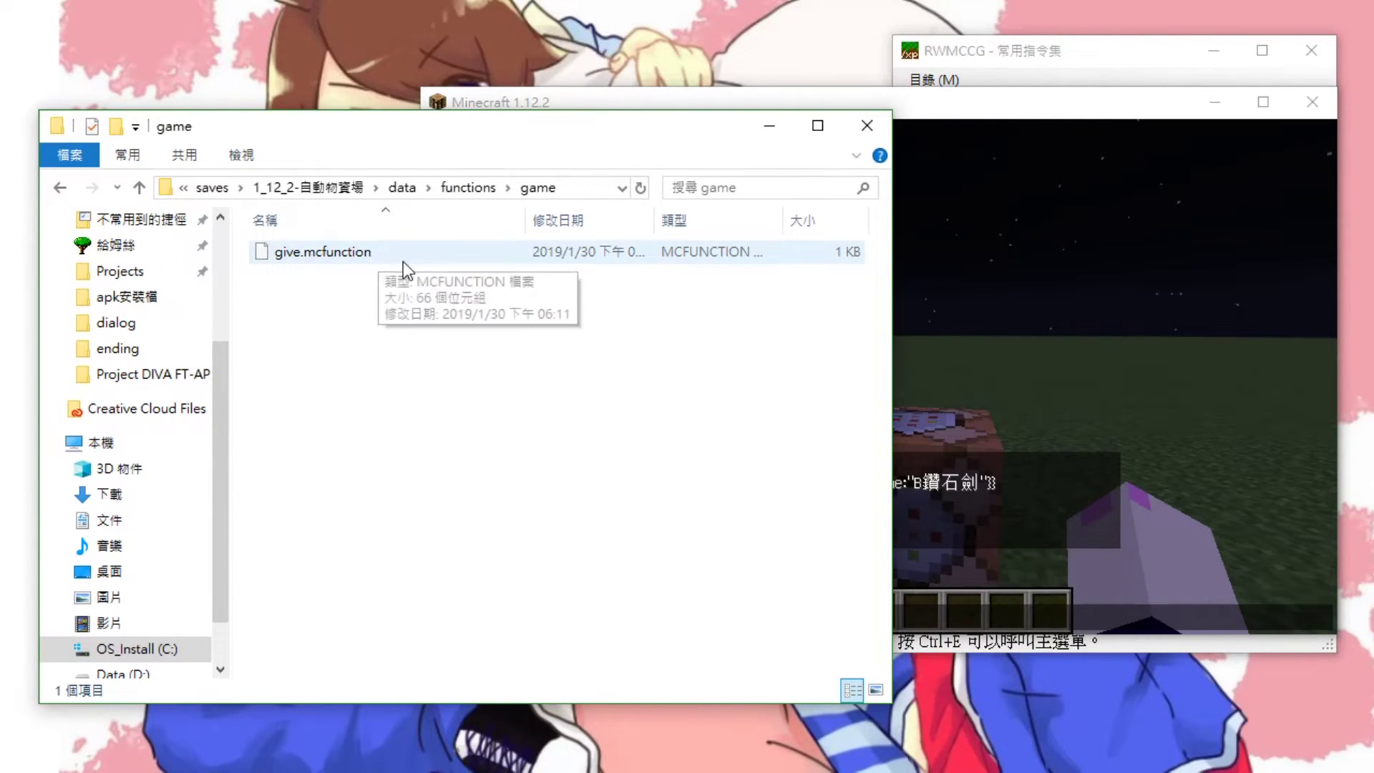
# - Switch to Minecraft 1.12.2 and run the /reload command to load the new function
pyautogui.click(973, 332)
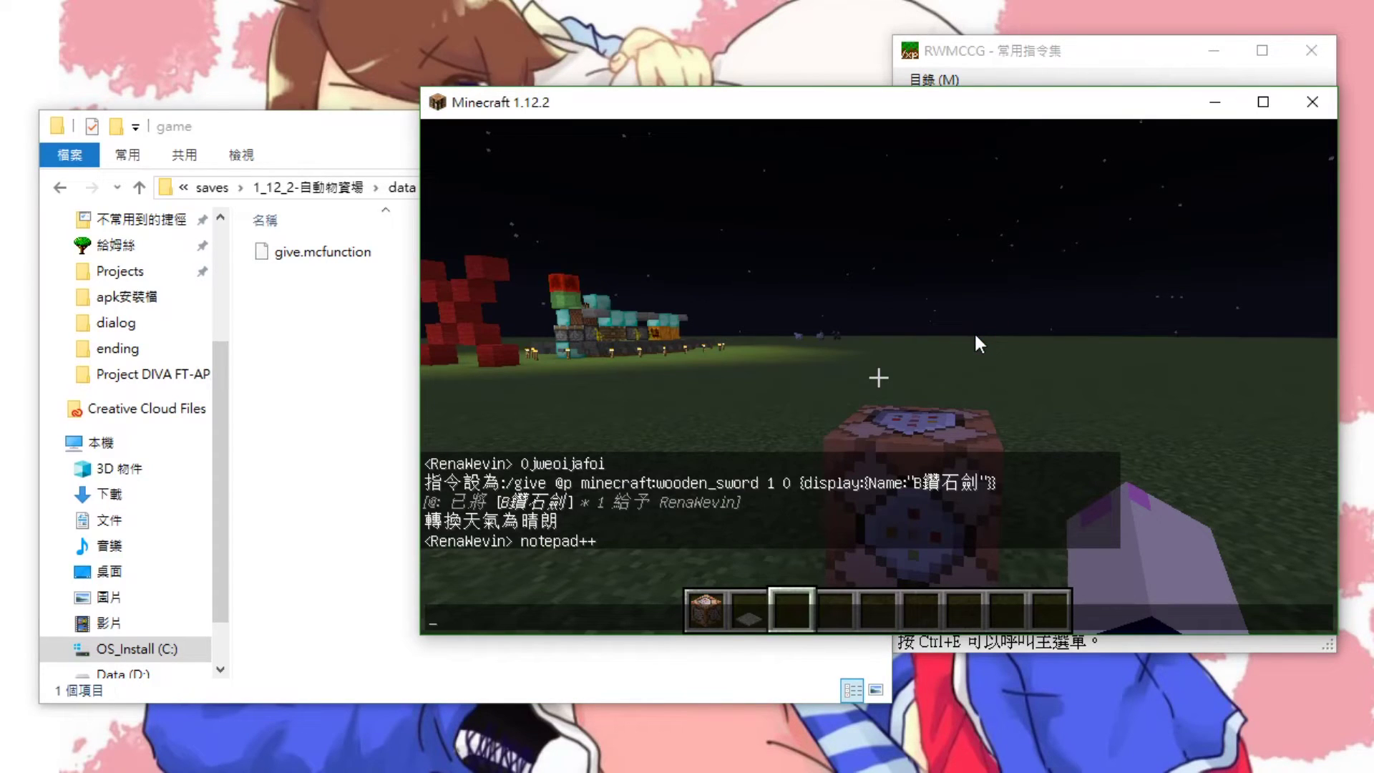
pyautogui.press('/')
pyautogui.write('reload')
pyautogui.press('Return')
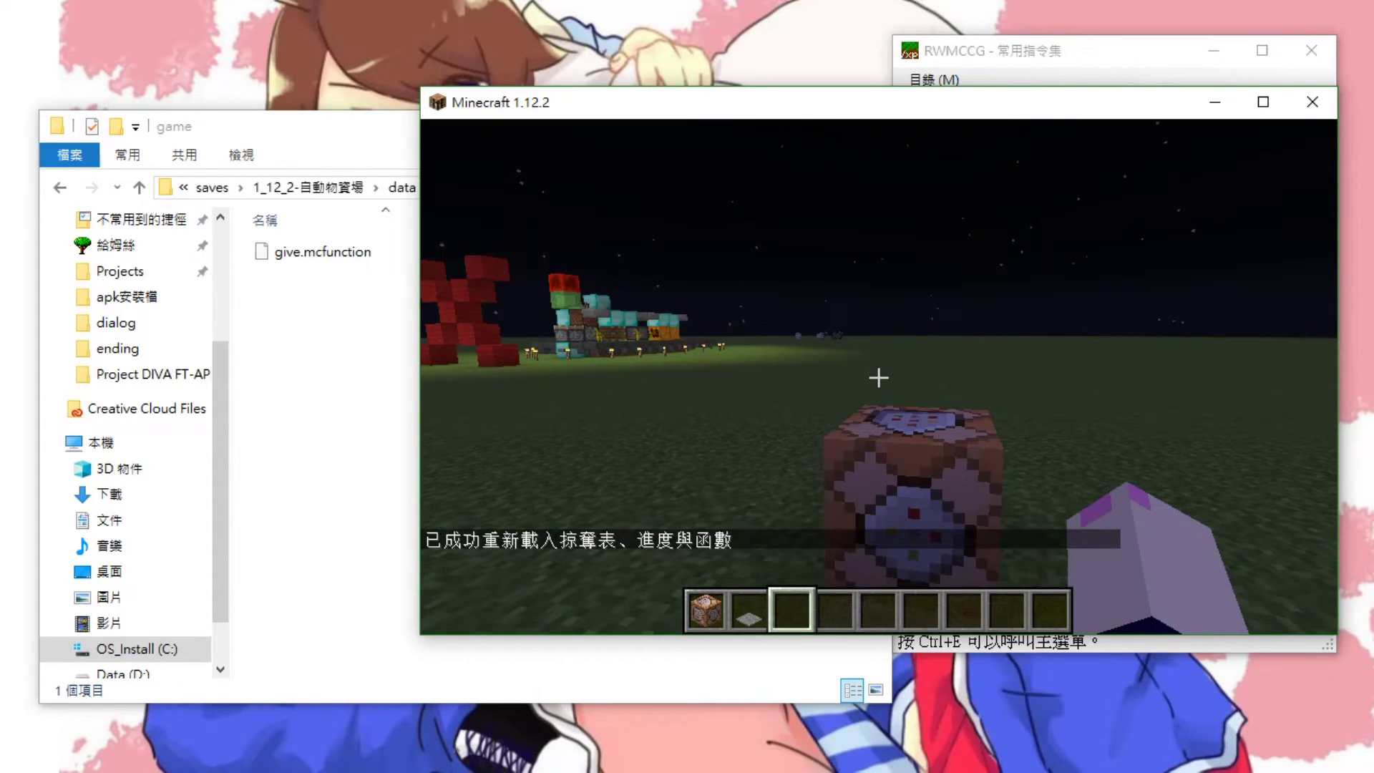
# - Run /function game:give in the chat and check the received sword's tooltip in the inventory
pyautogui.press('t')
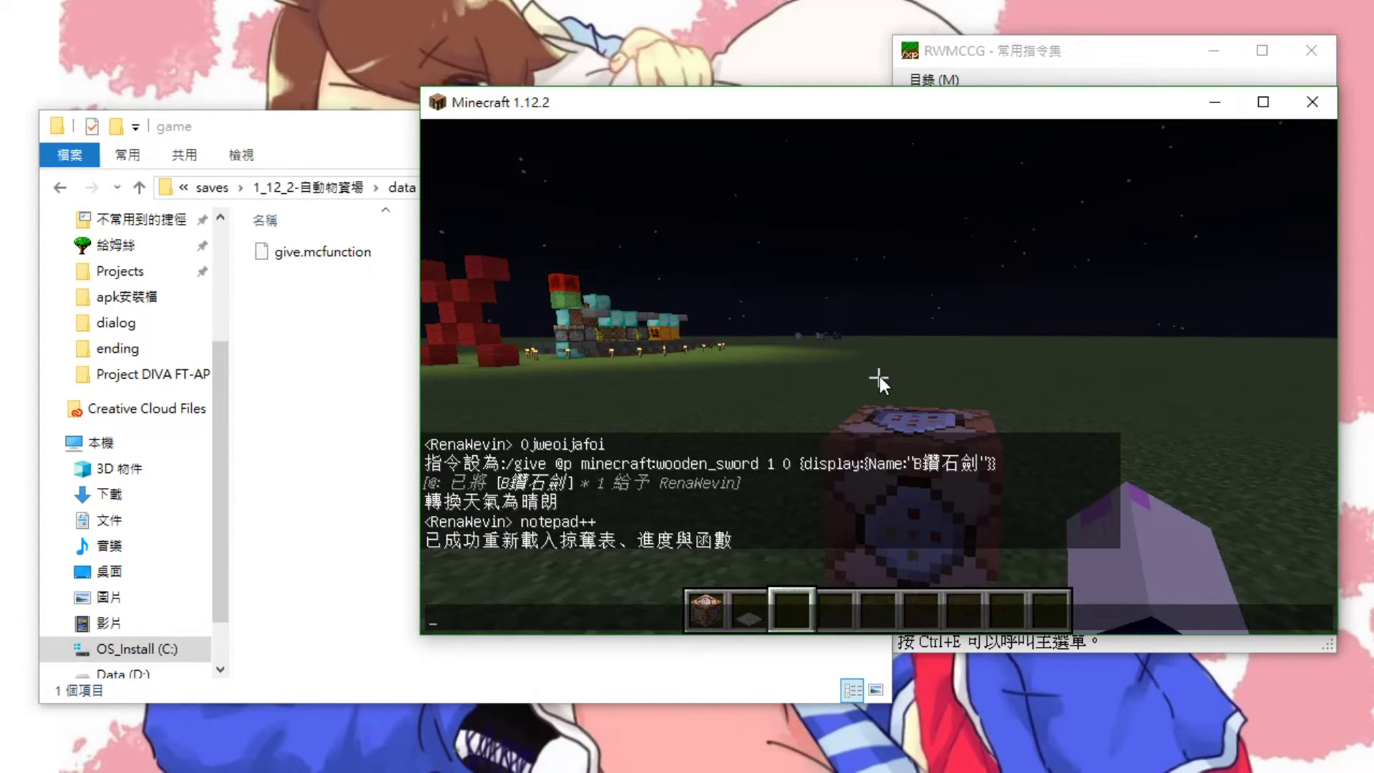
pyautogui.write('/function')
pyautogui.press('Tab')
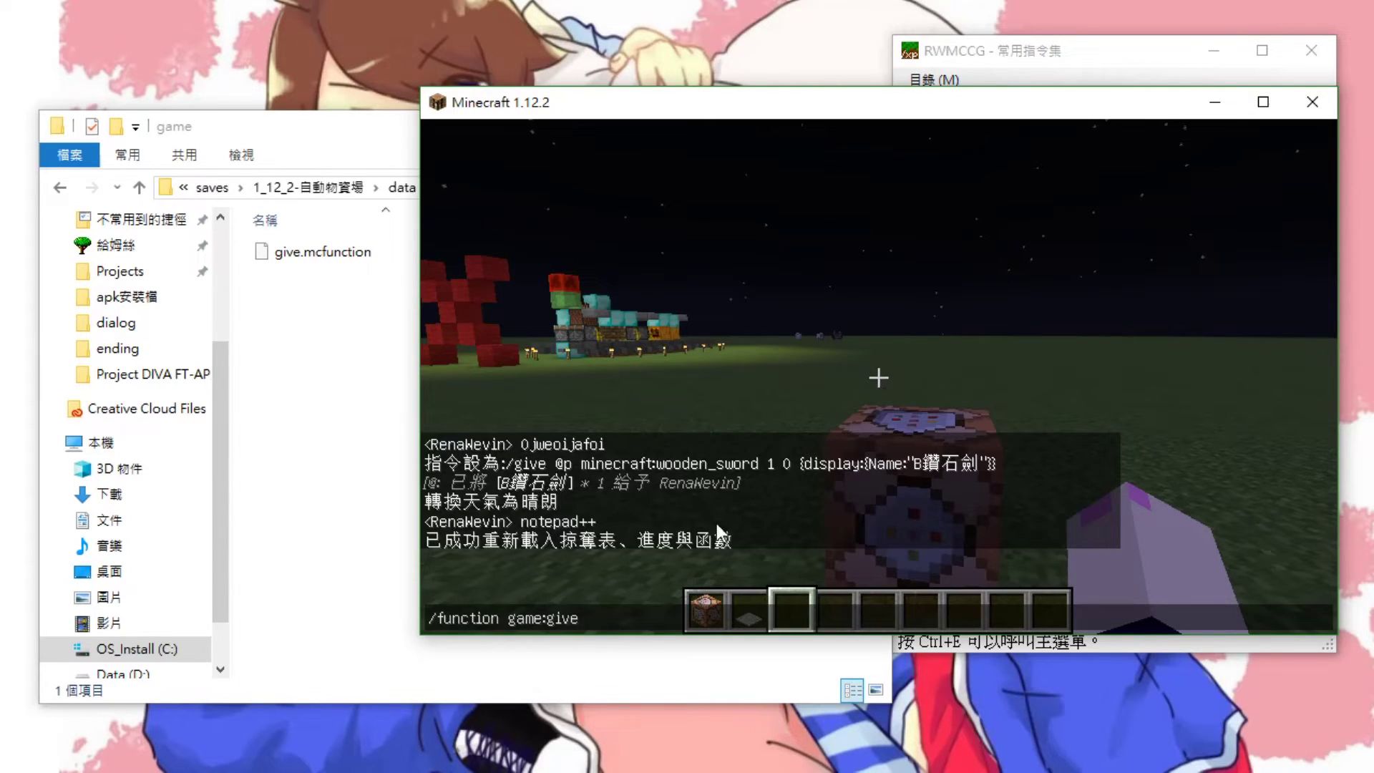
pyautogui.click(535, 627)
pyautogui.press('Return')
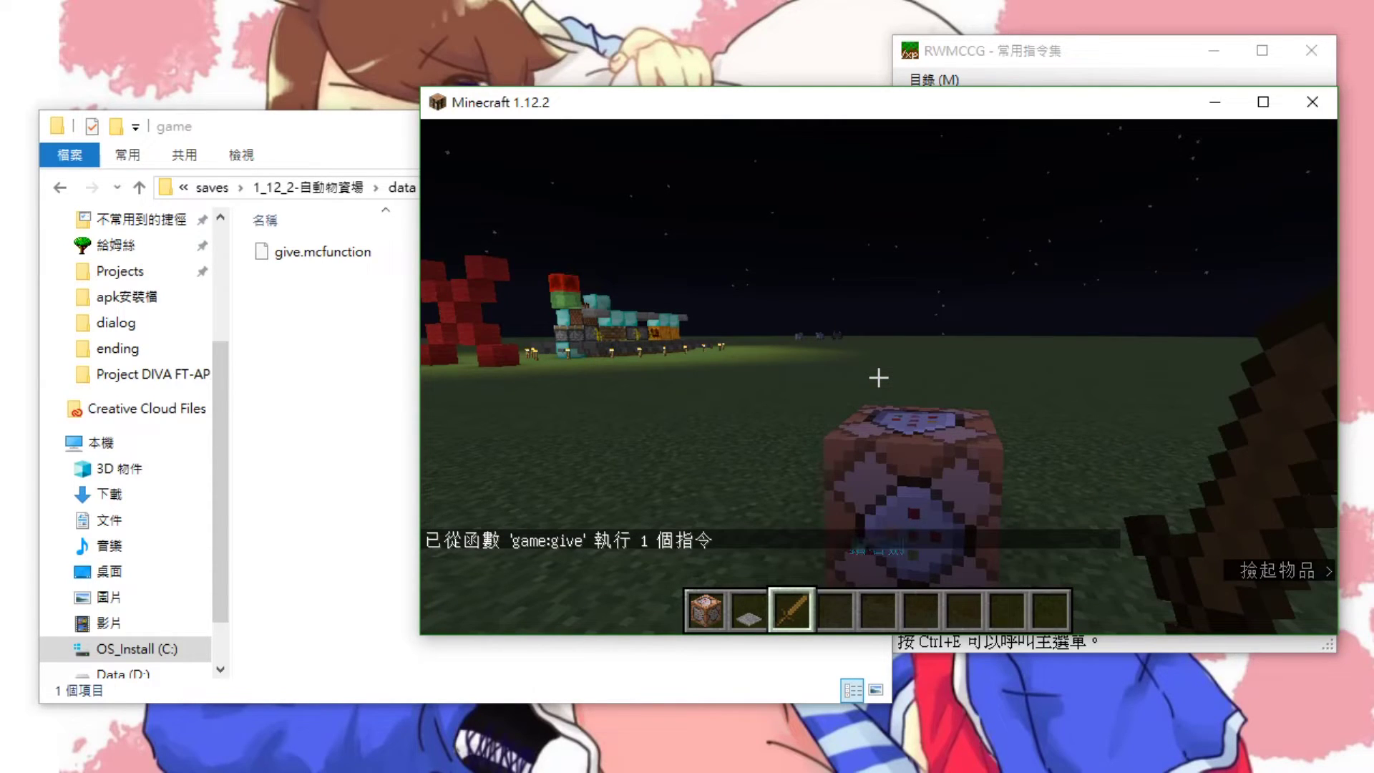
pyautogui.press('e')
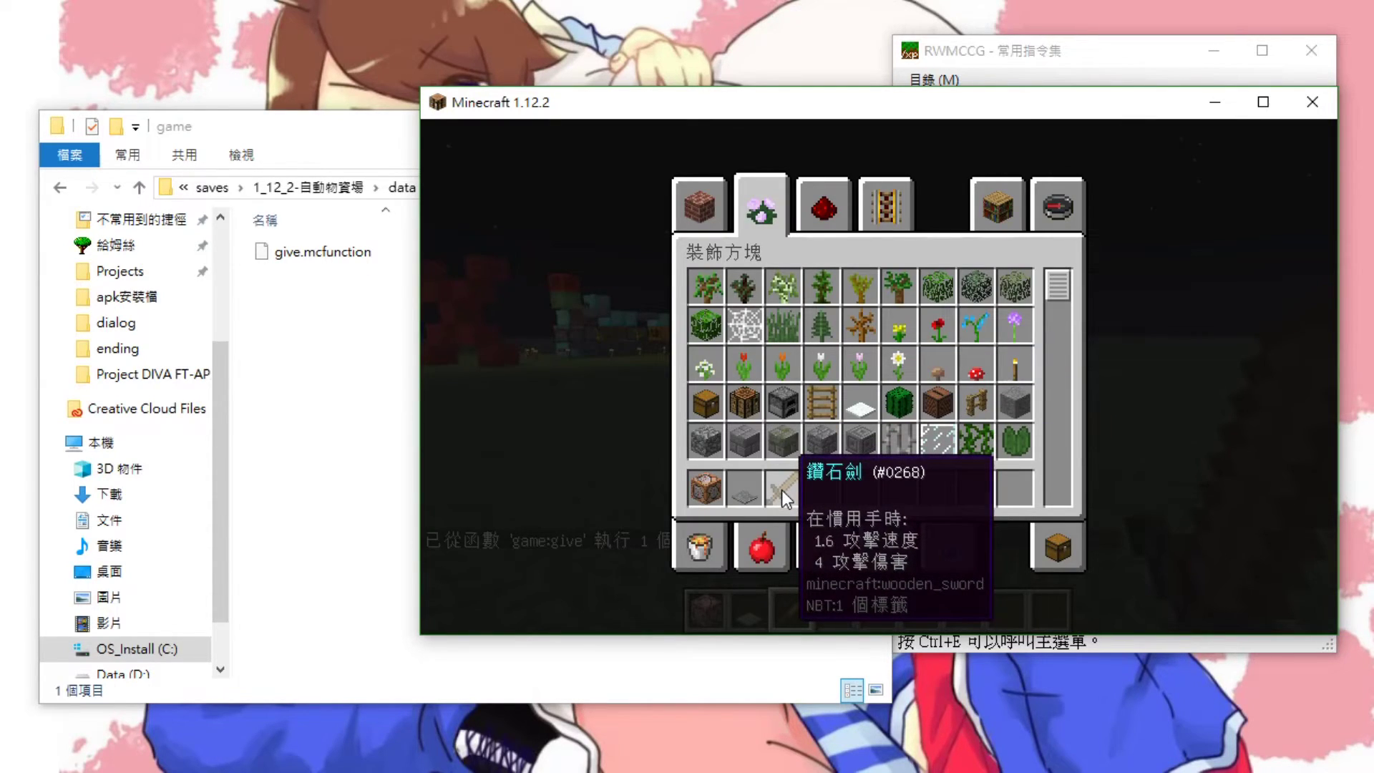
pyautogui.press('e')
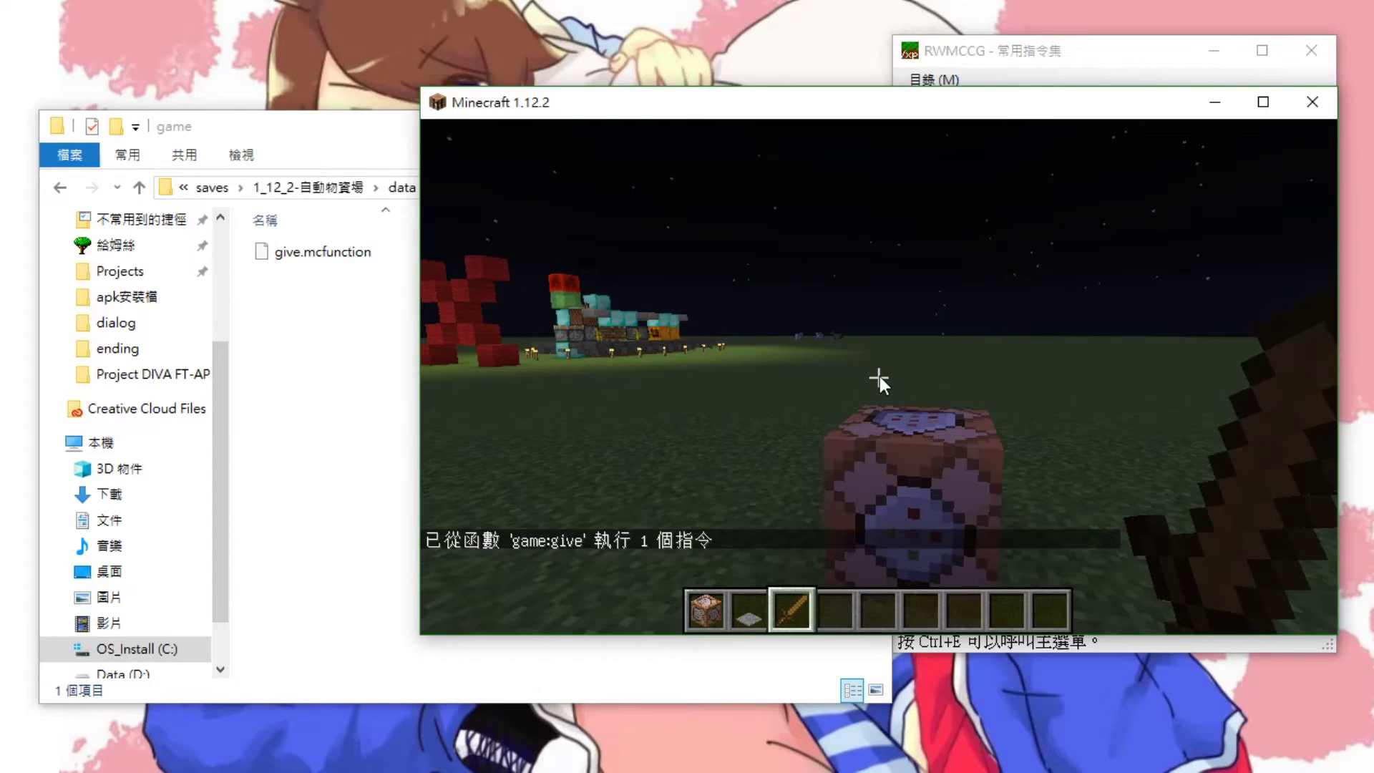
# - Replace the command block's command with /function game:give, taken from the chat history, and save it
pyautogui.press('t')
pyautogui.press('Up')
pyautogui.hotkey('ctrl', 'a')
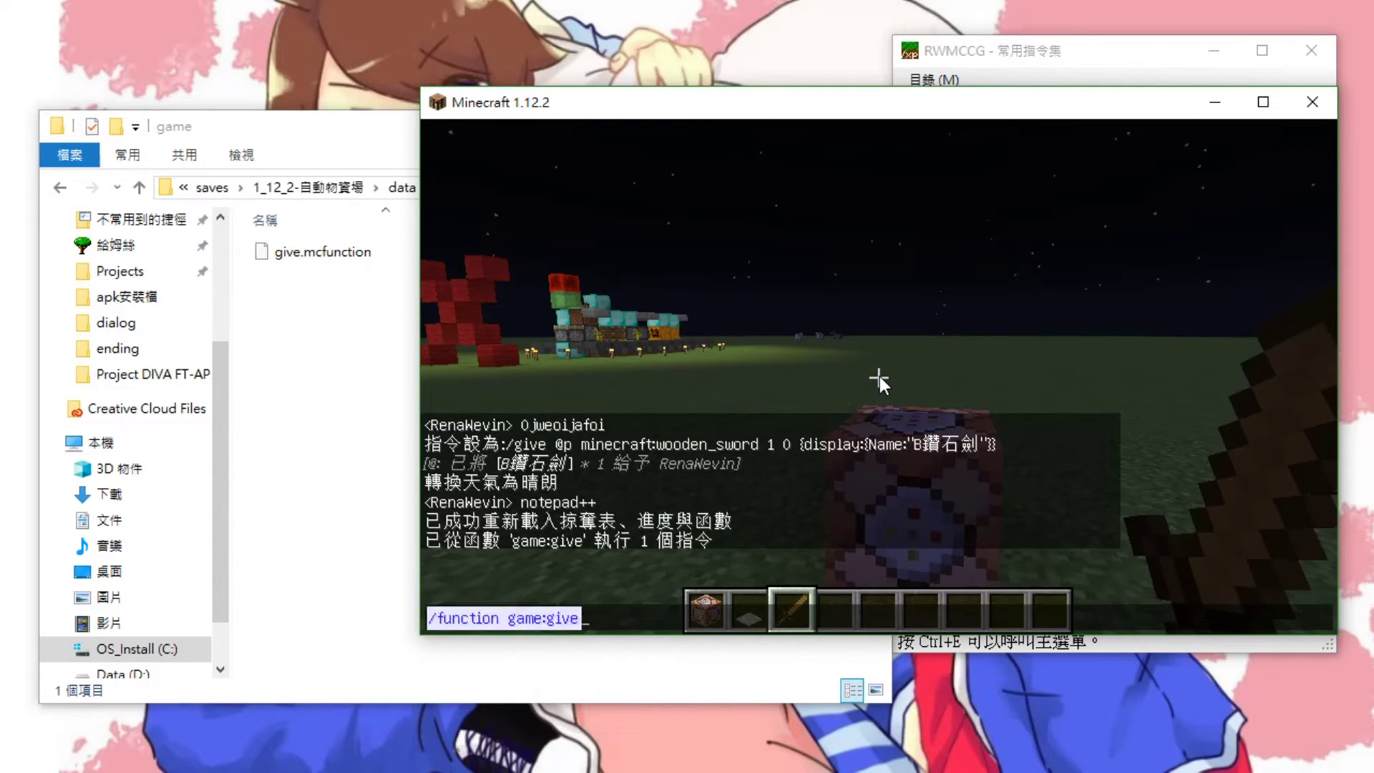
pyautogui.hotkey('ctrl', 'x')
pyautogui.press('Escape')
pyautogui.rightClick(879, 379)
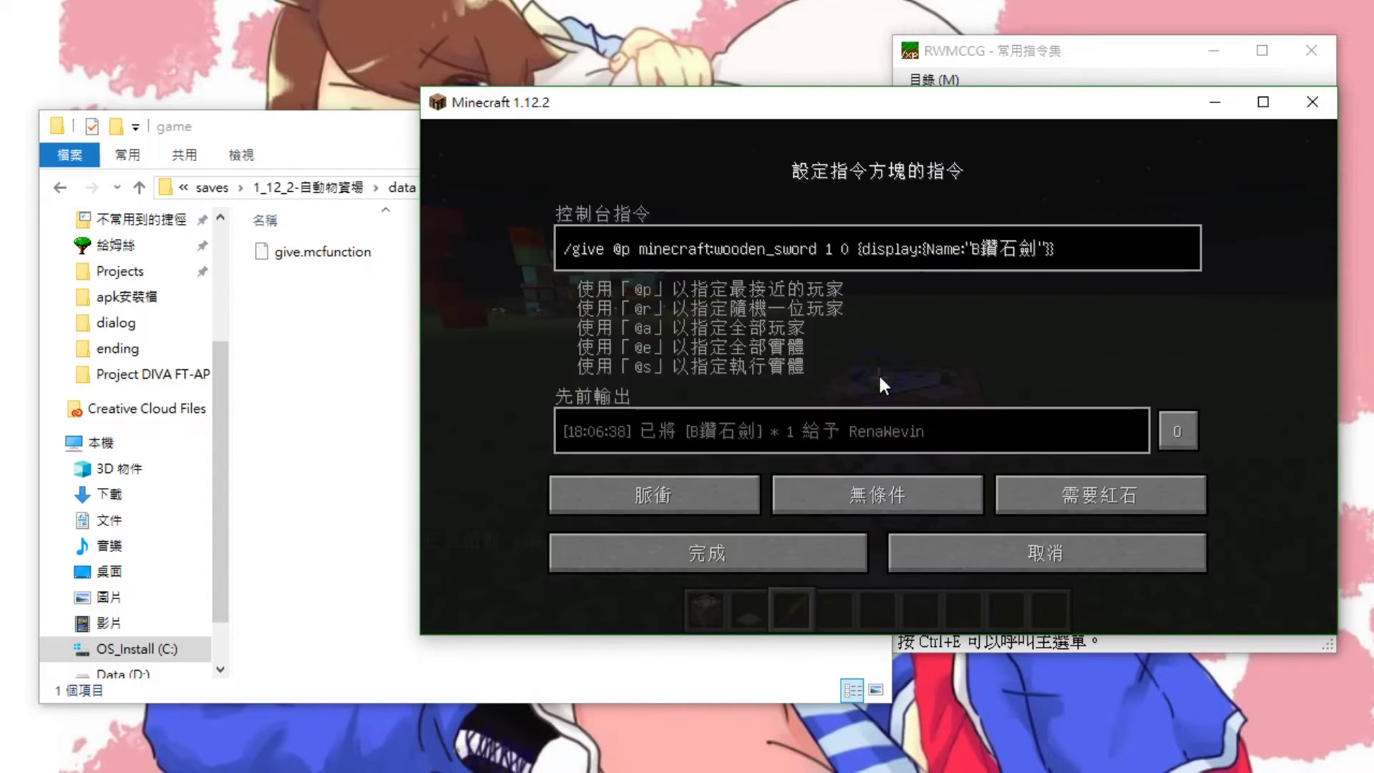
pyautogui.hotkey('ctrl', 'a')
pyautogui.hotkey('ctrl', 'v')
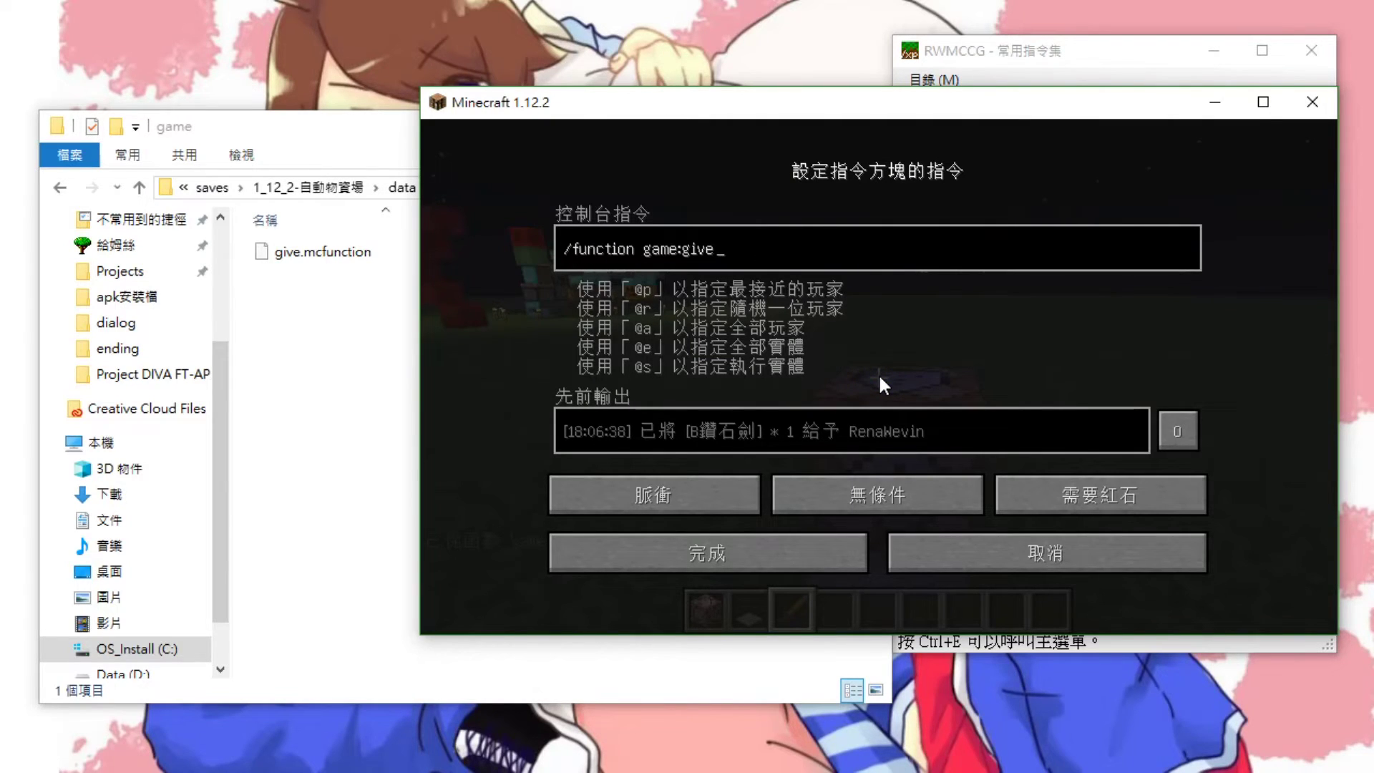
pyautogui.click(709, 552)
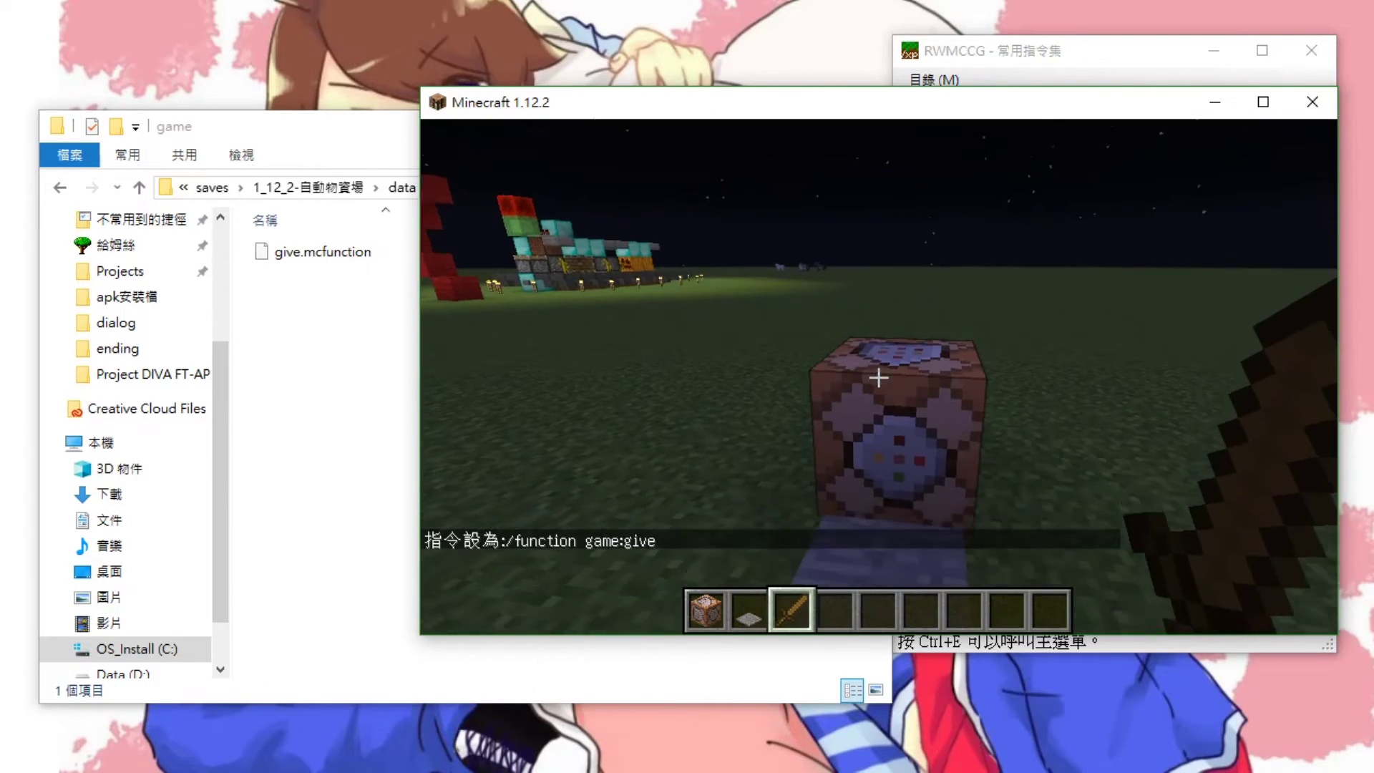
# - Trigger the command block by walking onto the pressure plate and check the new sword's tooltip in the inventory
pyautogui.press('w')
pyautogui.press('4')
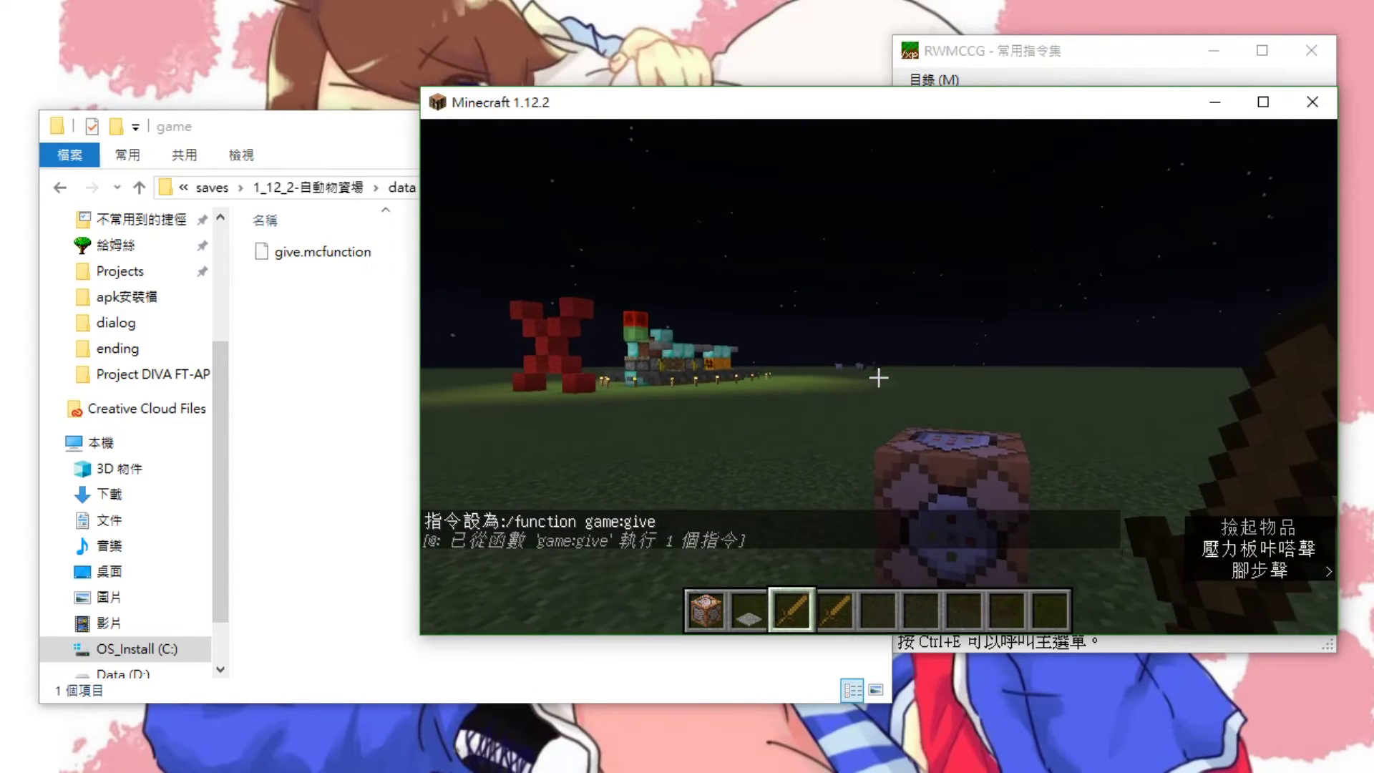
pyautogui.press('e')
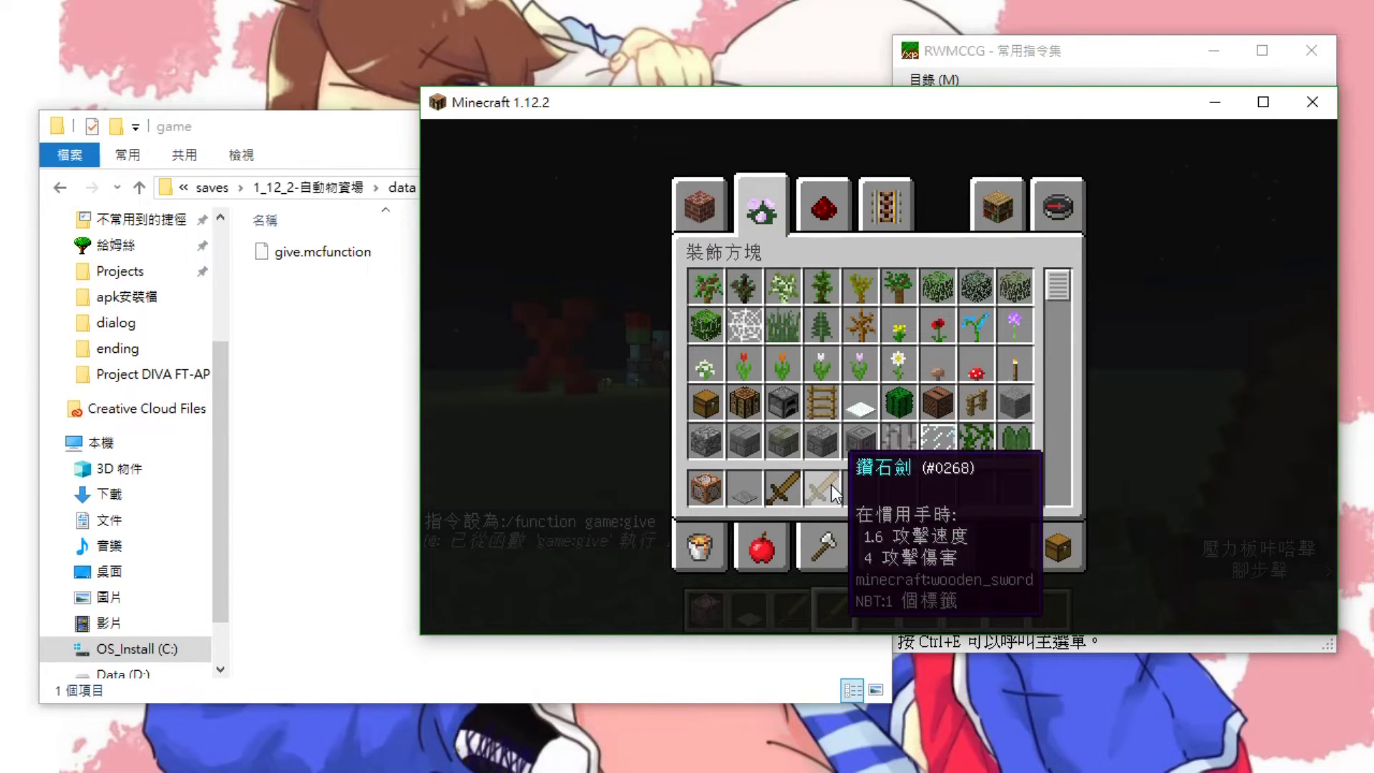